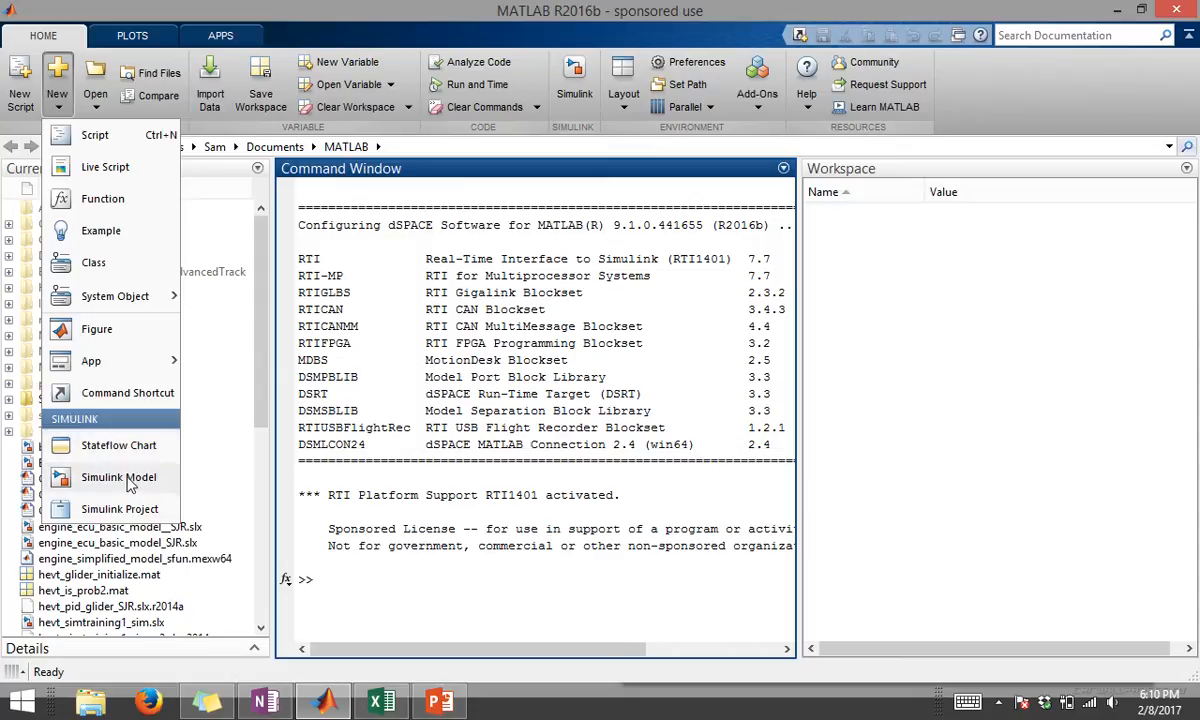
Launch Simulink with the simulink command and create a new blank model.
{"action": "left_click", "coordinate": [416, 580]}
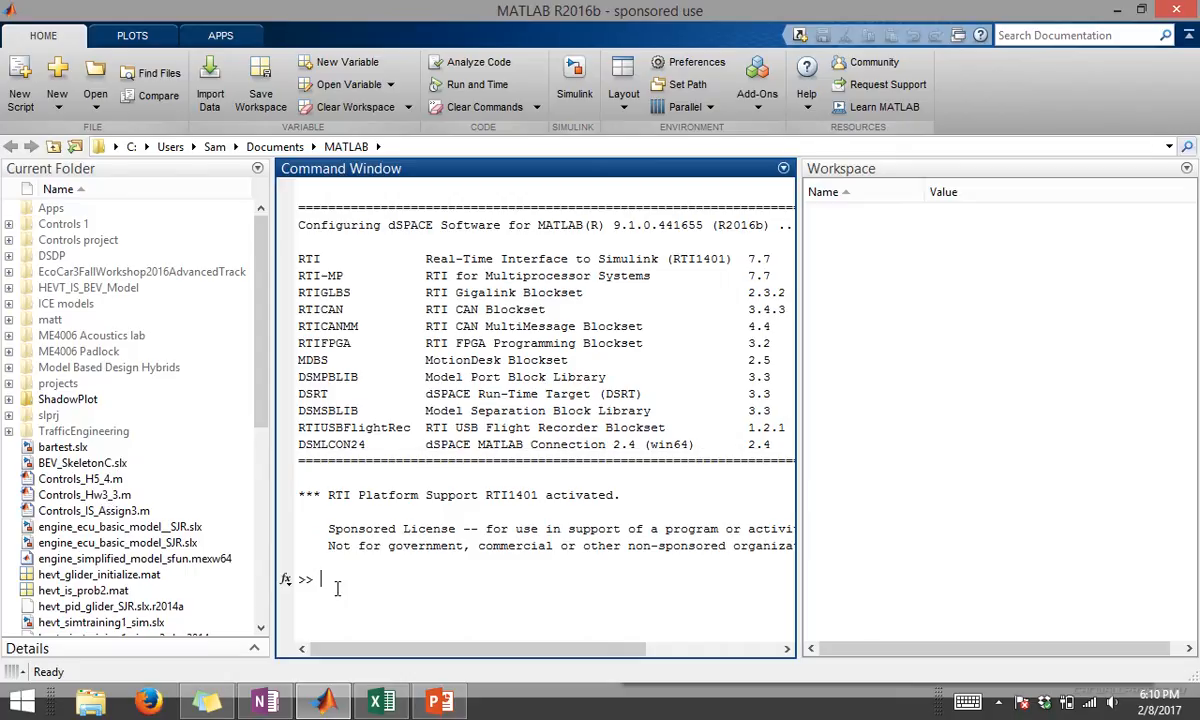
{"action": "type", "text": "simulink"}
{"action": "key", "text": "Return"}
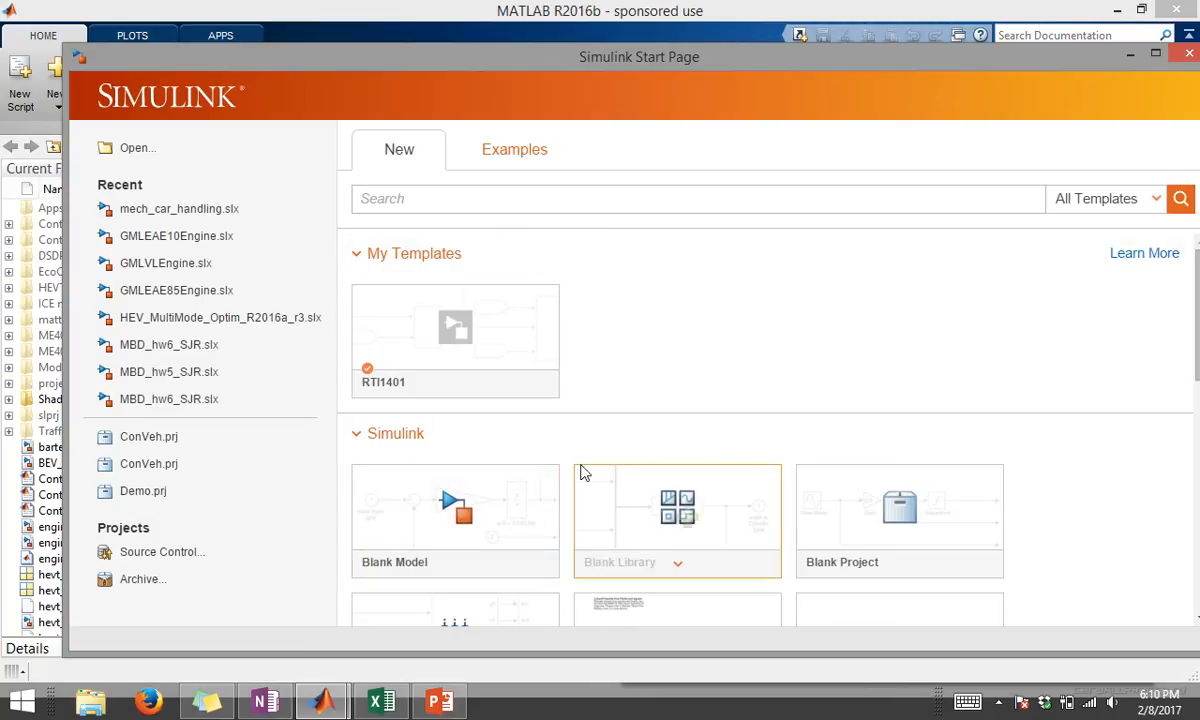
{"action": "scroll", "coordinate": [581, 471], "scroll_direction": "down", "scroll_amount": 3}
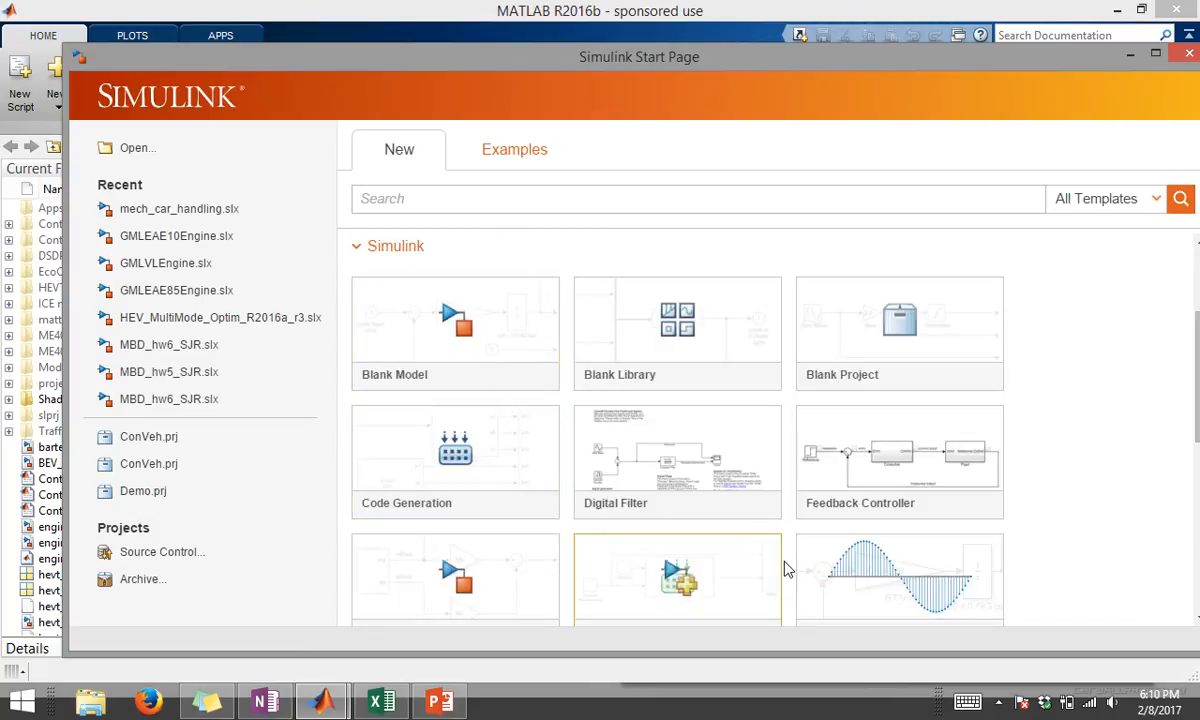
{"action": "left_click", "coordinate": [493, 324]}
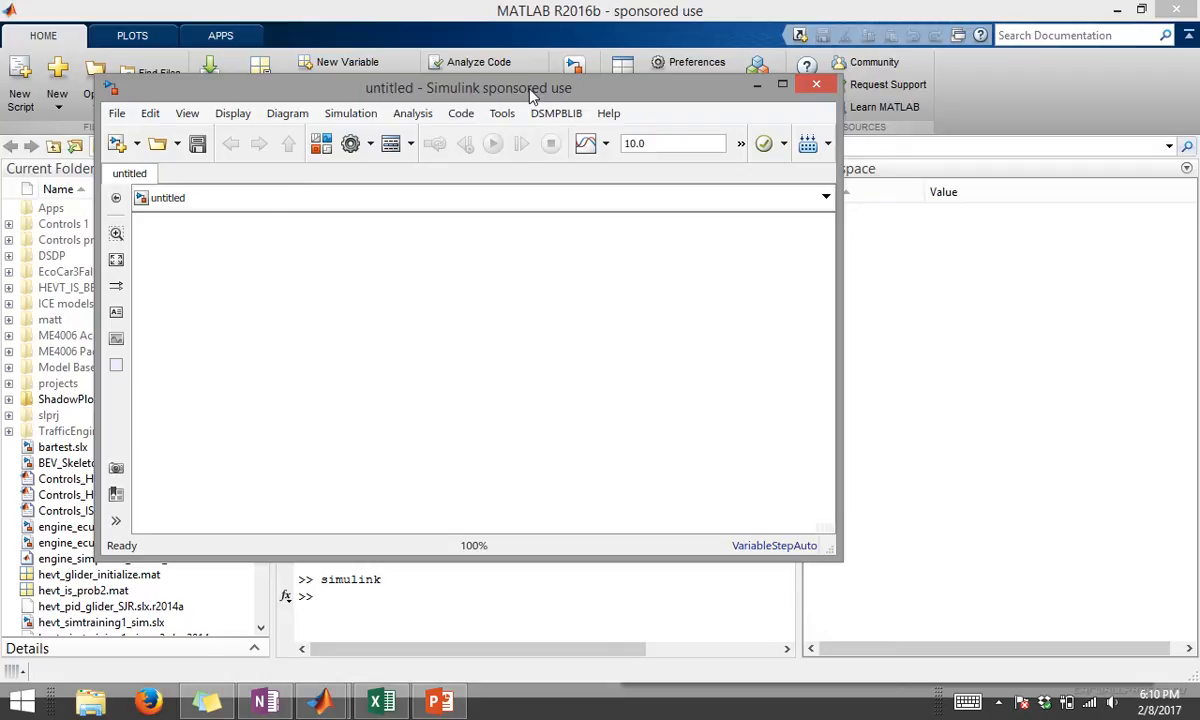
Open the Simulink Library Browser and arrange it side by side with the untitled model window.
{"action": "left_click_drag", "start_coordinate": [530, 93], "coordinate": [1199, 238]}
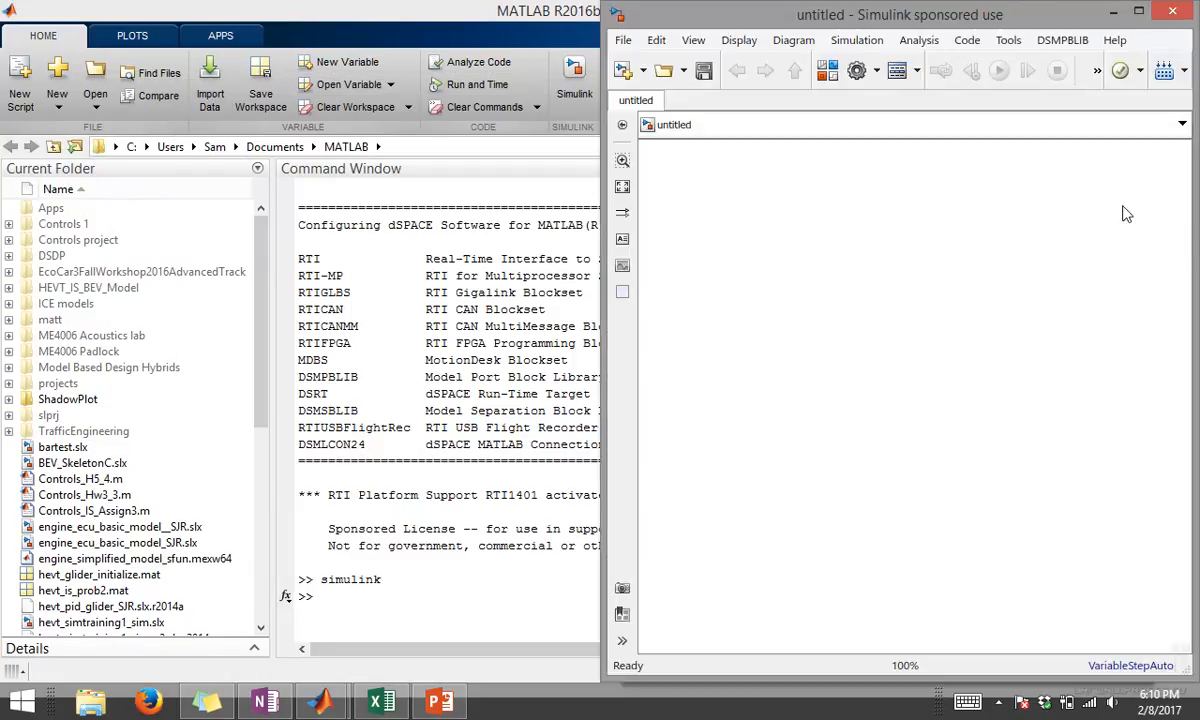
{"action": "left_click", "coordinate": [828, 72]}
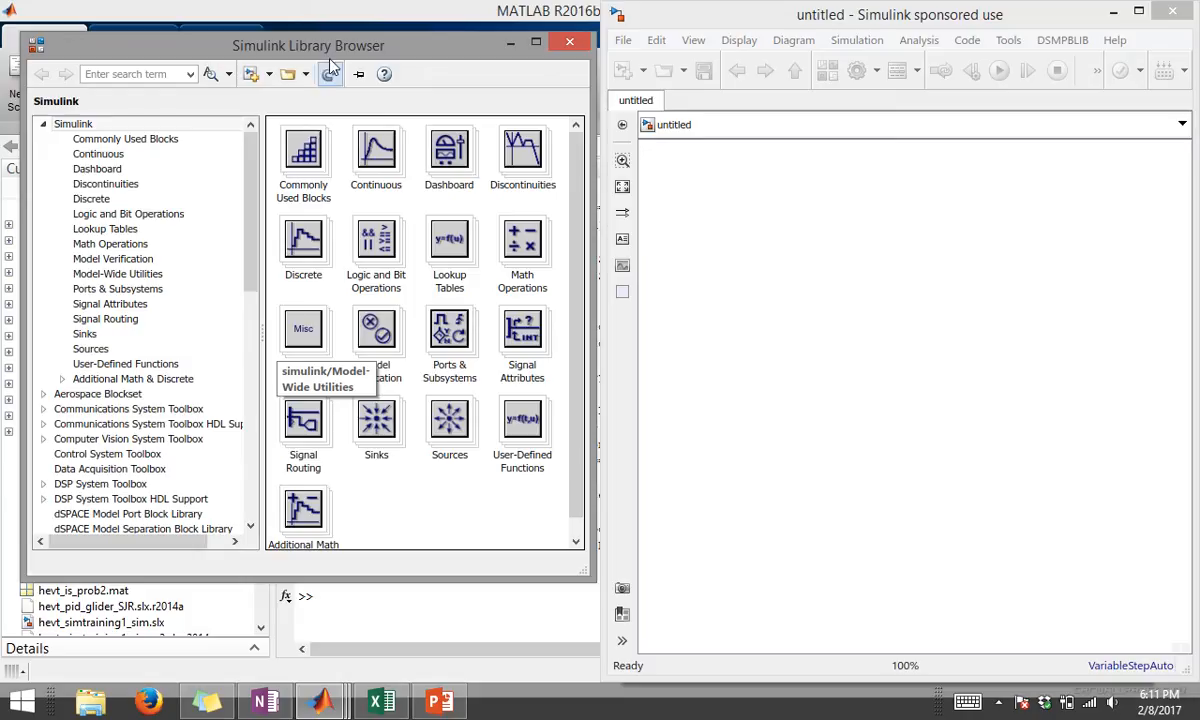
{"action": "left_click_drag", "start_coordinate": [408, 52], "coordinate": [2, 55]}
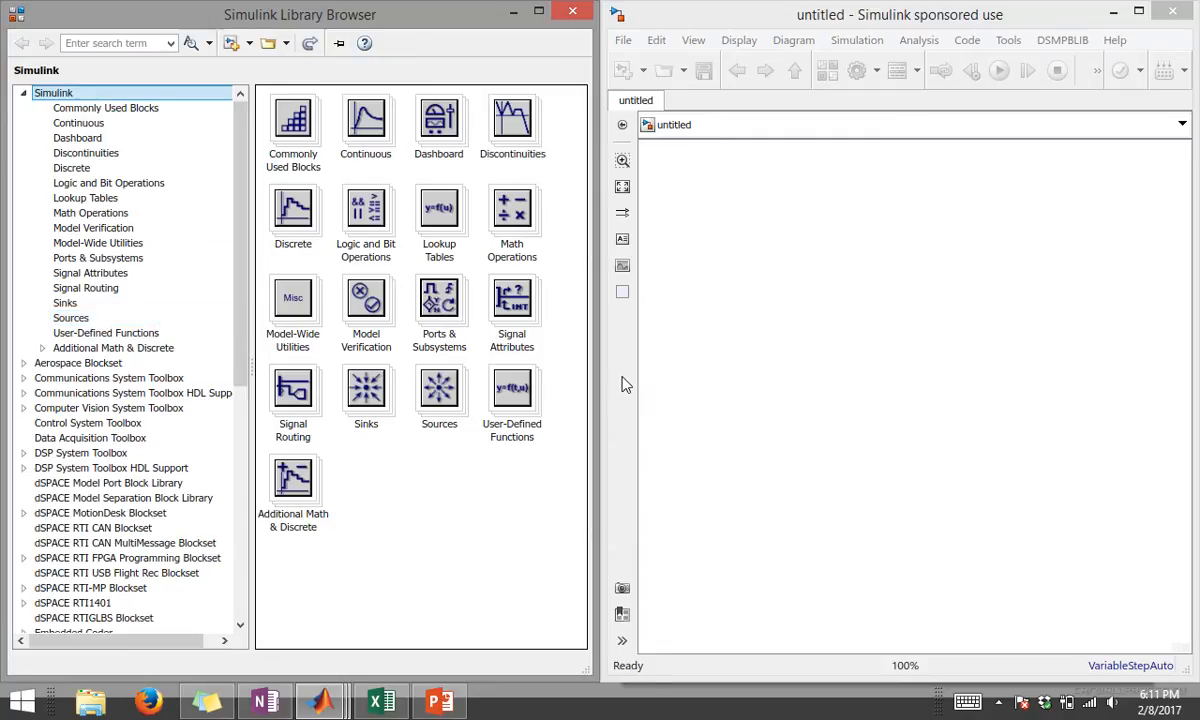
Review the mass spring damper derivation in OneNote and return to the Simulink model and Library Browser.
{"action": "left_click", "coordinate": [264, 701]}
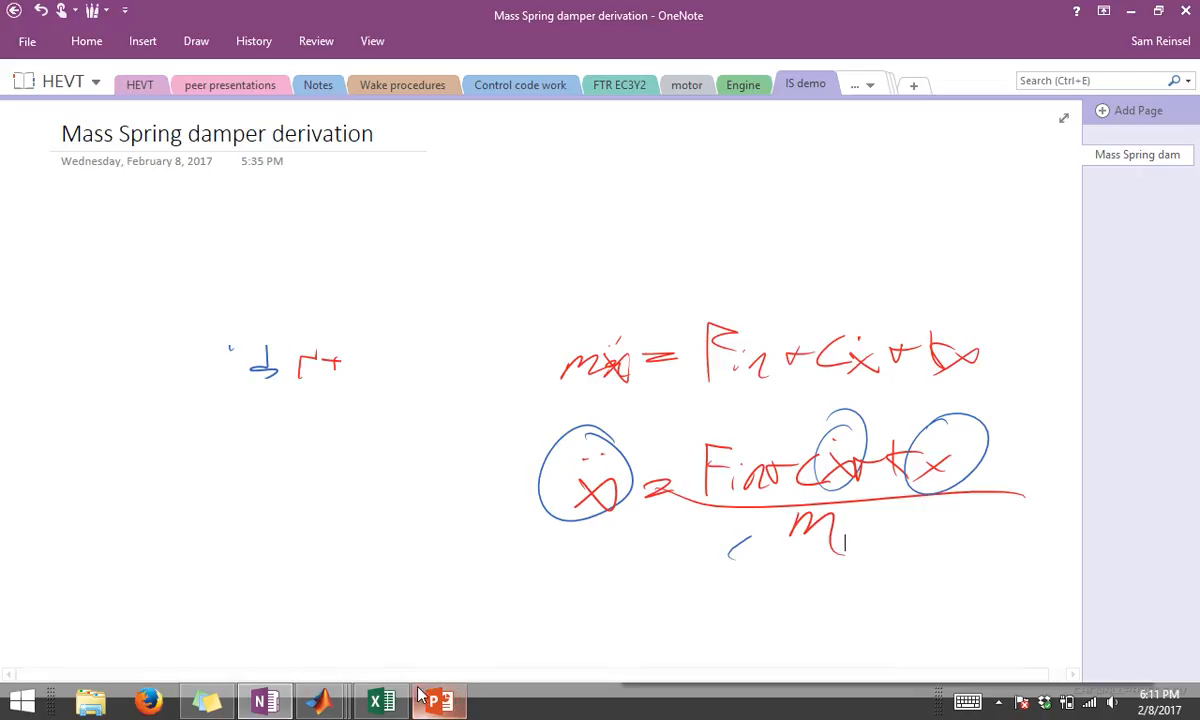
{"action": "mouse_move", "coordinate": [320, 700]}
{"action": "left_click", "coordinate": [340, 625]}
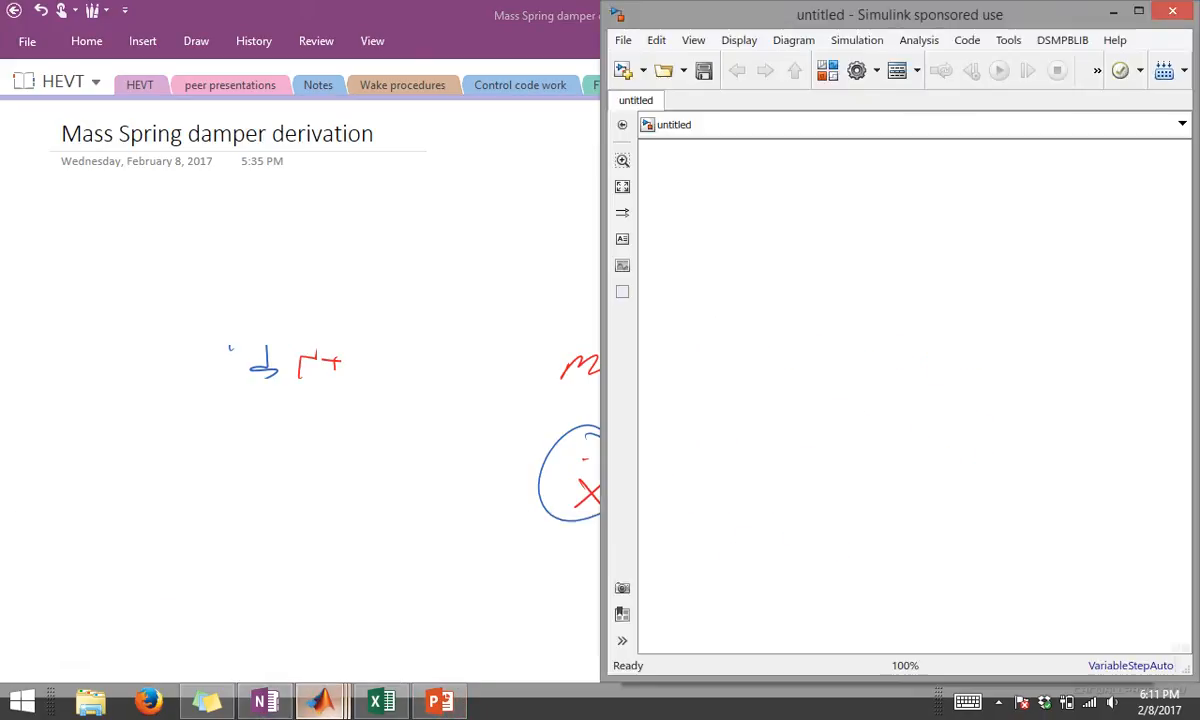
{"action": "left_click", "coordinate": [510, 600]}
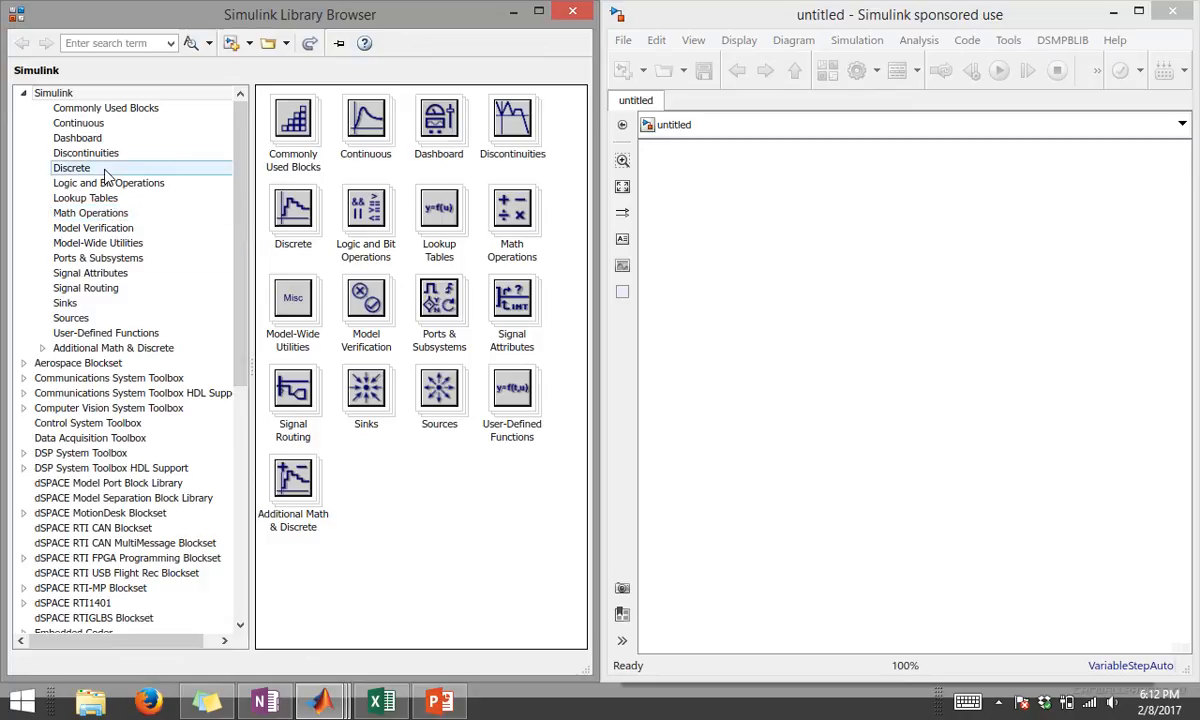
Add an Integrator block from the Commonly Used Blocks library to the model canvas.
{"action": "left_click", "coordinate": [110, 108]}
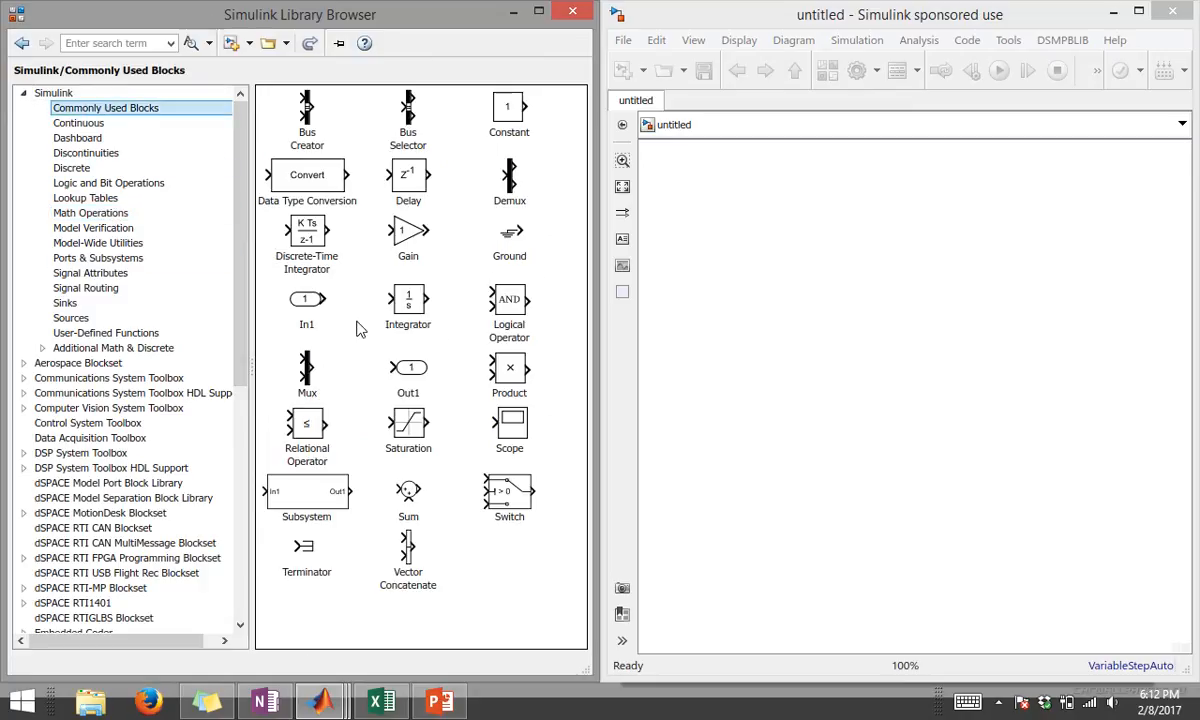
{"action": "left_click_drag", "start_coordinate": [410, 312], "coordinate": [840, 332]}
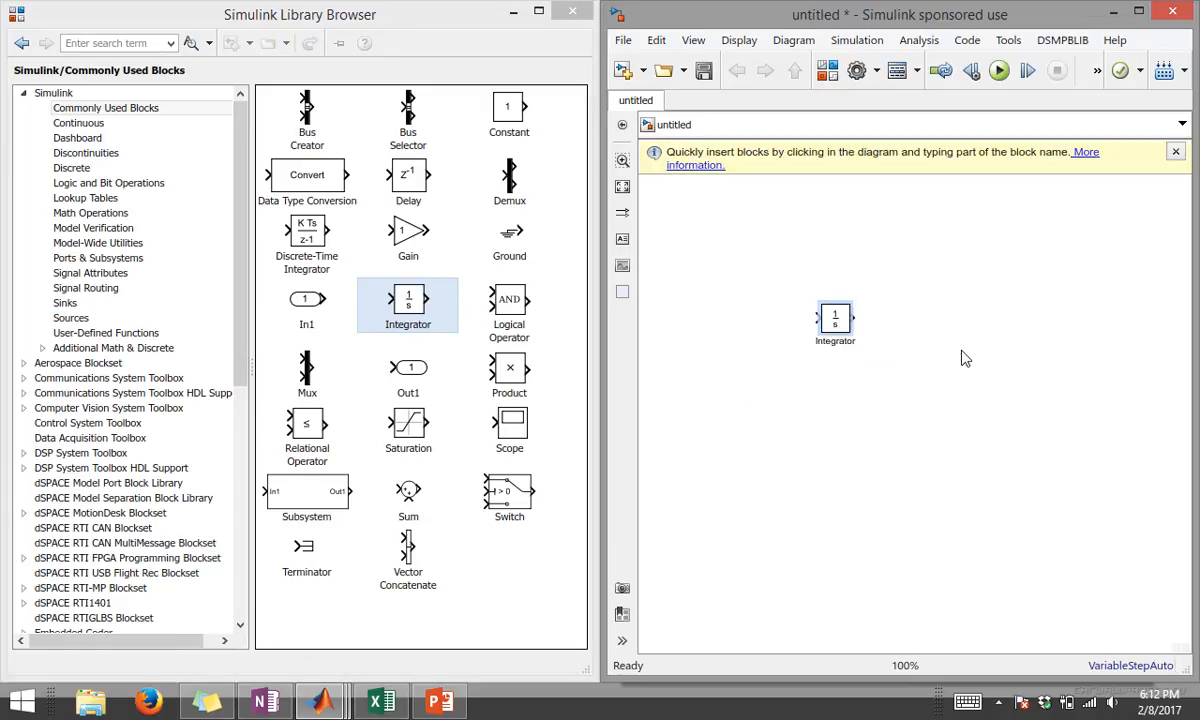
{"action": "scroll", "coordinate": [840, 298], "scroll_direction": "up", "scroll_amount": 3}
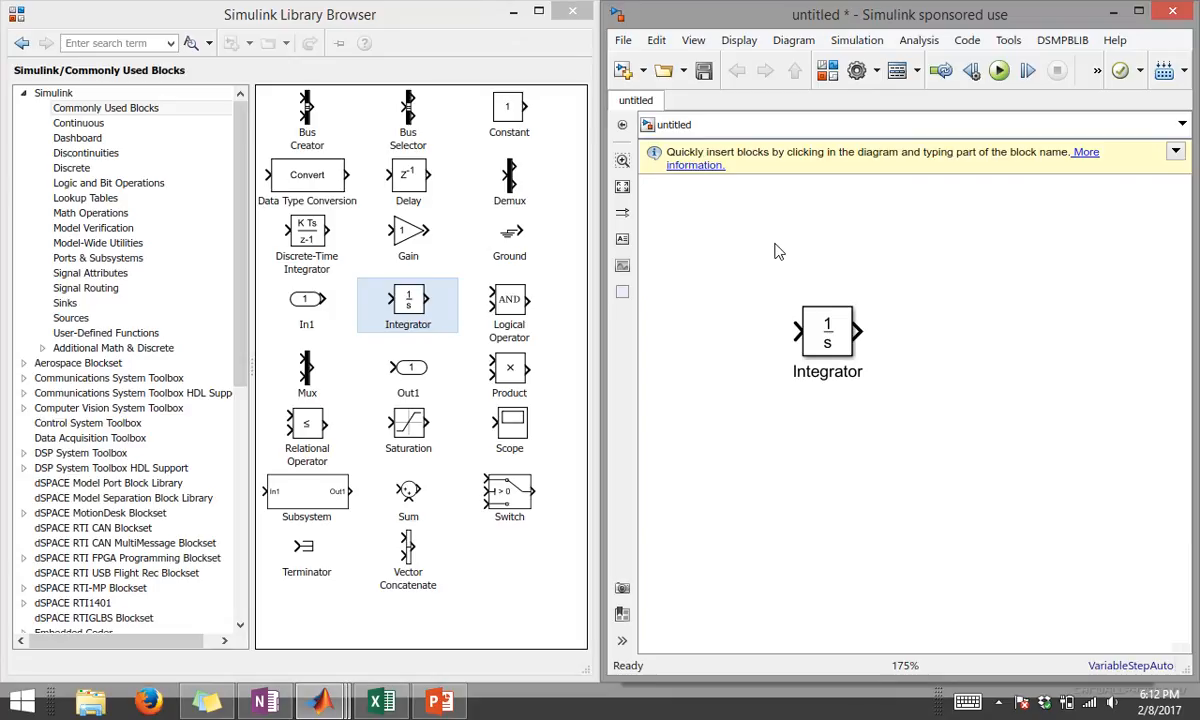
{"action": "left_click_drag", "start_coordinate": [775, 244], "coordinate": [848, 257]}
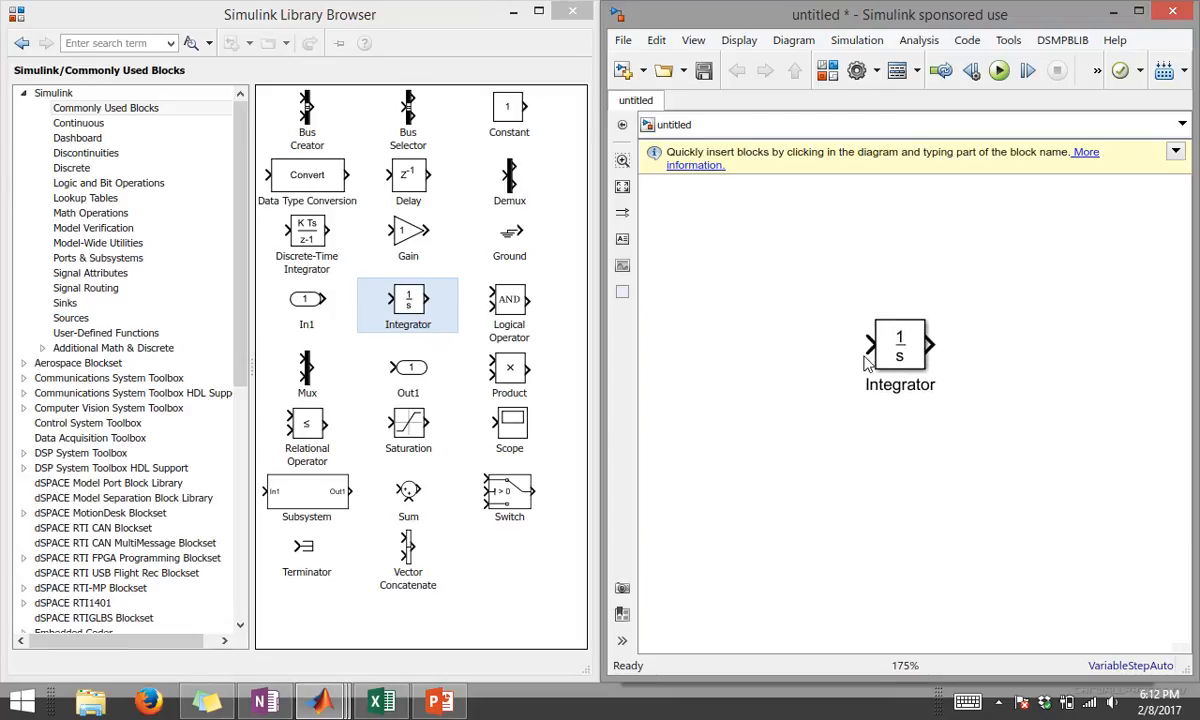
Draw an unconnected signal line into the Integrator's input and another out of its output.
{"action": "left_click_drag", "start_coordinate": [869, 345], "coordinate": [715, 345]}
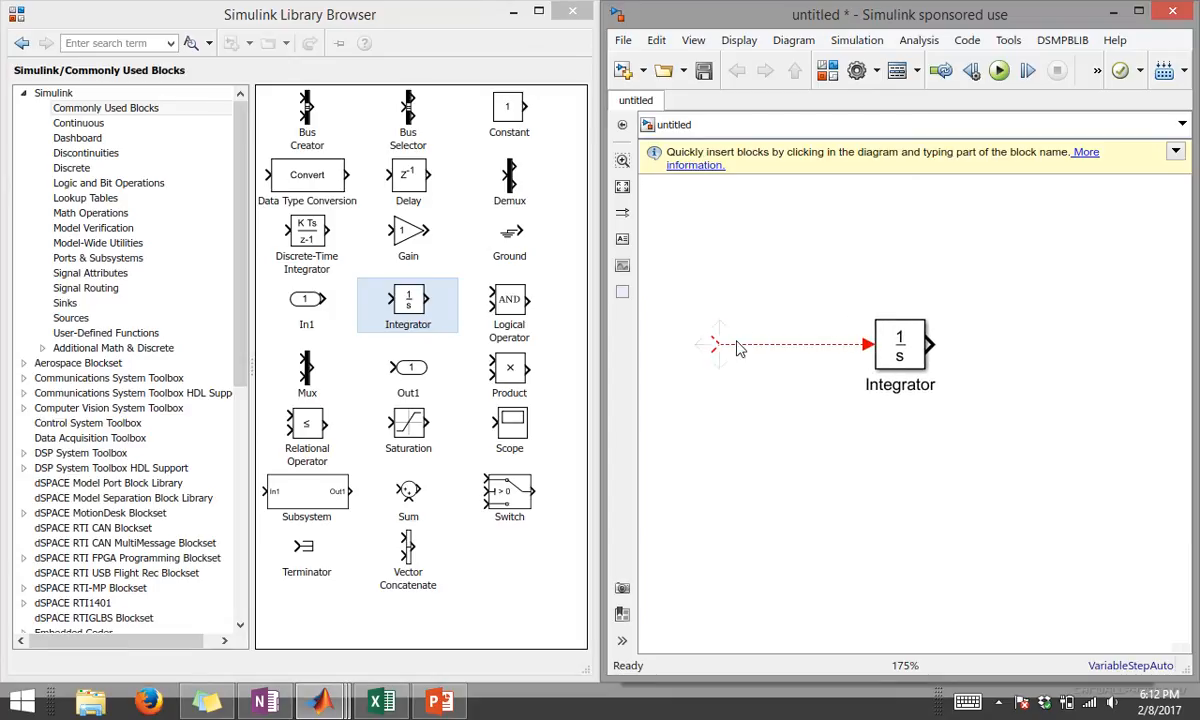
{"action": "left_click", "coordinate": [930, 344]}
{"action": "left_click_drag", "start_coordinate": [930, 344], "coordinate": [1085, 345]}
{"action": "left_click", "coordinate": [1005, 410]}
Label the Integrator's input signal accel and its output signal vel.
{"action": "double_click", "coordinate": [737, 346]}
{"action": "type", "text": "accel"}
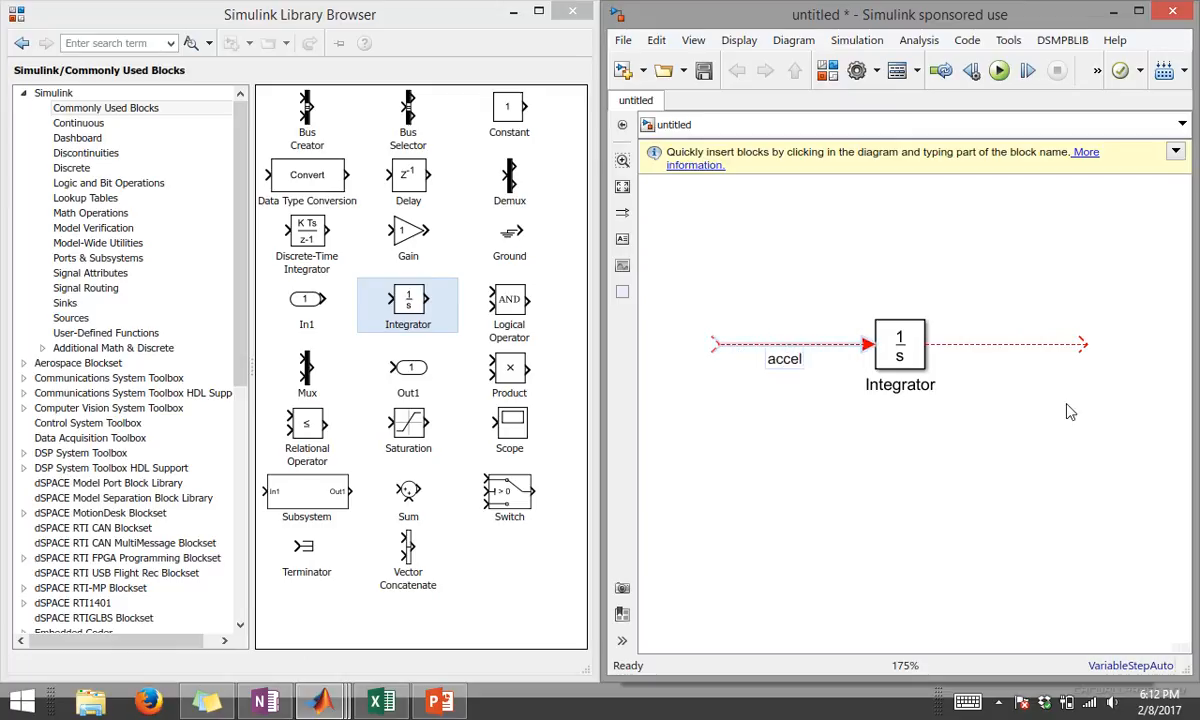
{"action": "left_click", "coordinate": [1010, 369]}
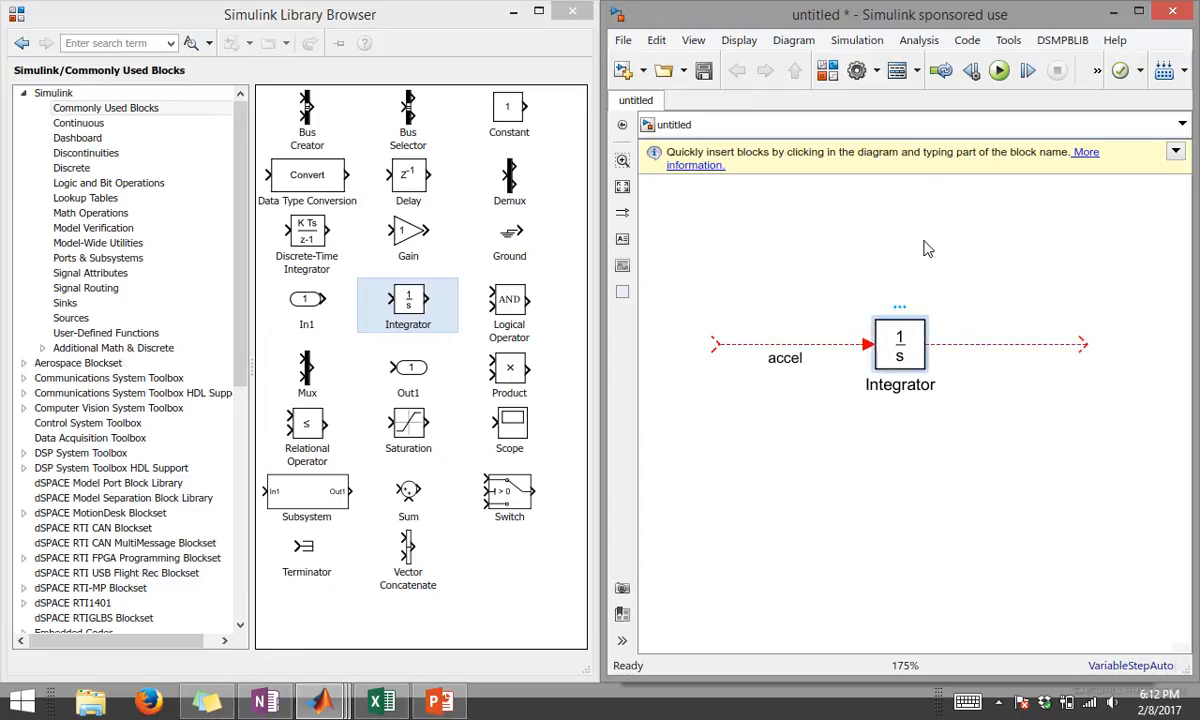
{"action": "double_click", "coordinate": [997, 349]}
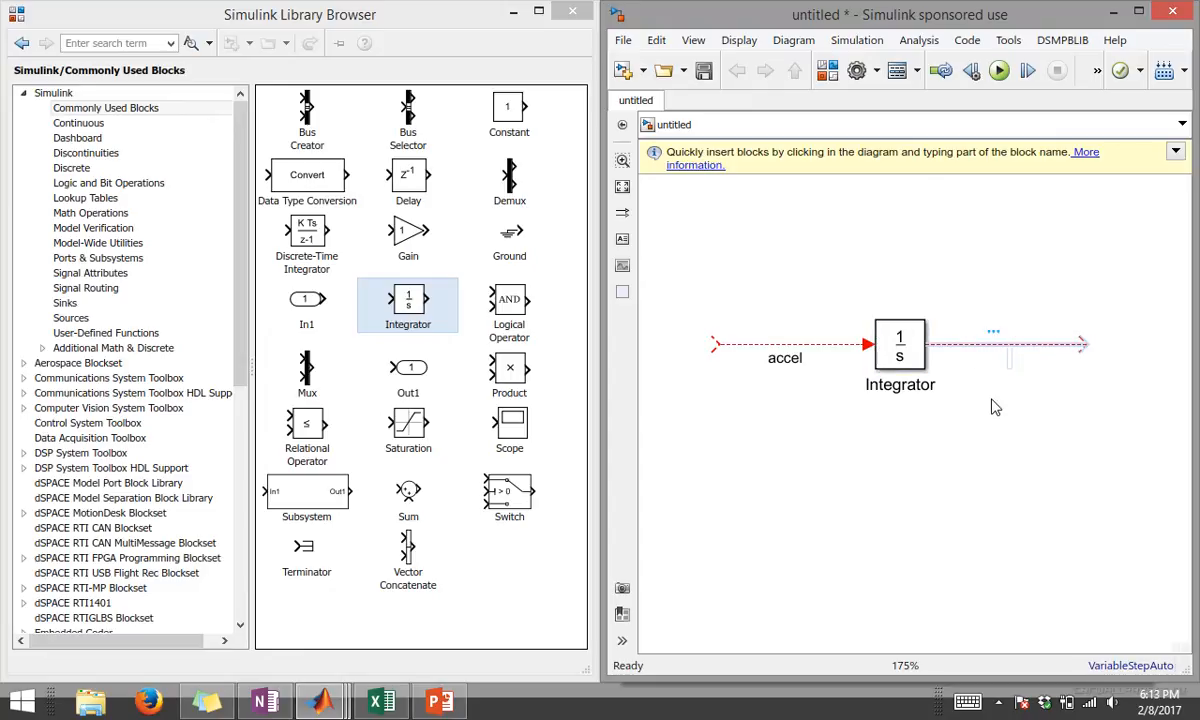
{"action": "type", "text": "vel"}
{"action": "left_click", "coordinate": [1082, 705]}
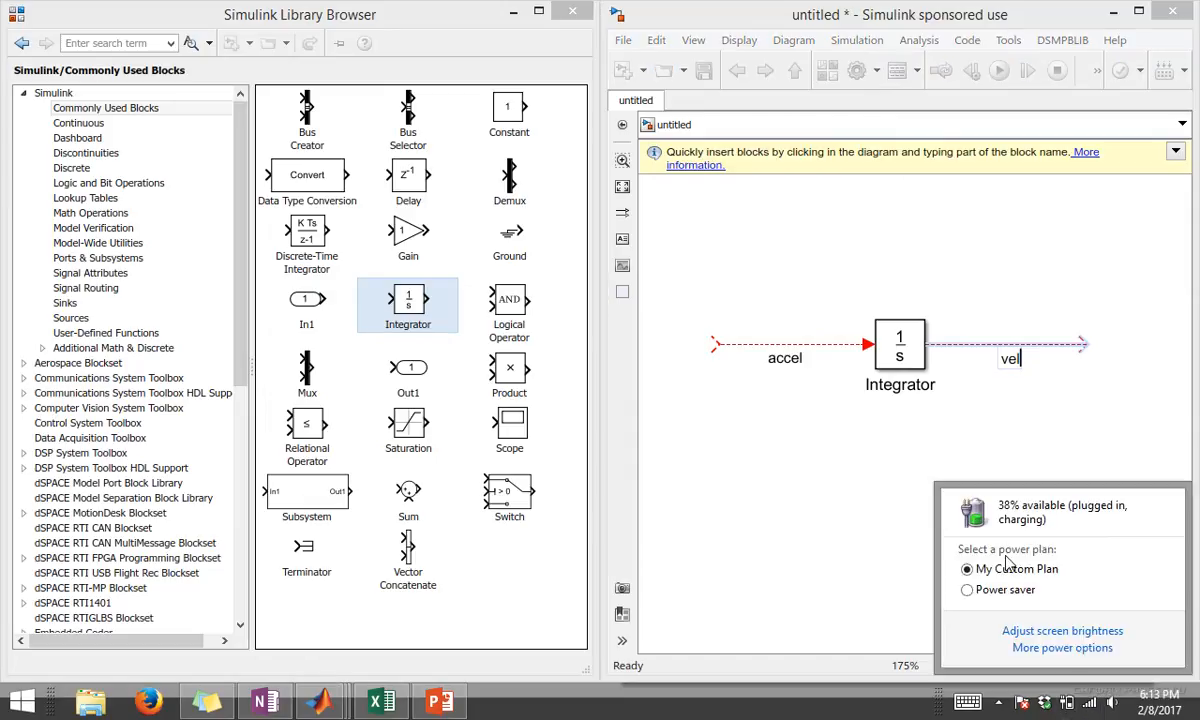
{"action": "left_click", "coordinate": [846, 478]}
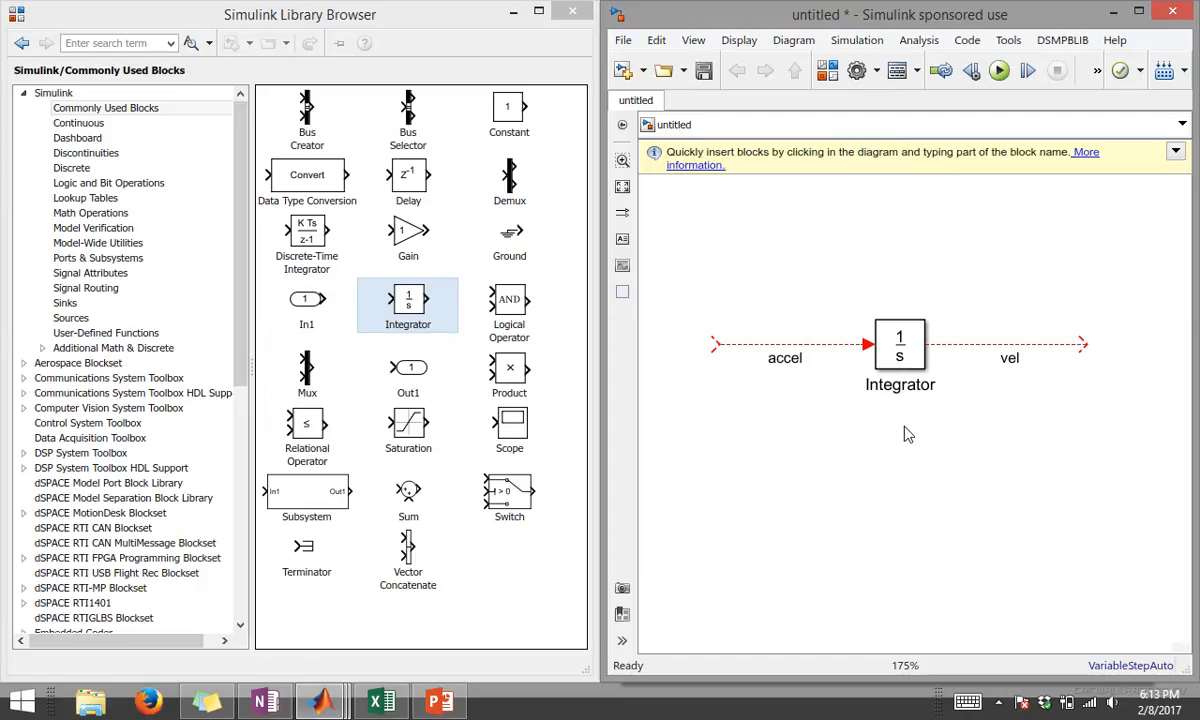
Duplicate the Integrator block and connect the copy's input to the end of the vel signal line.
{"action": "left_click", "coordinate": [861, 343]}
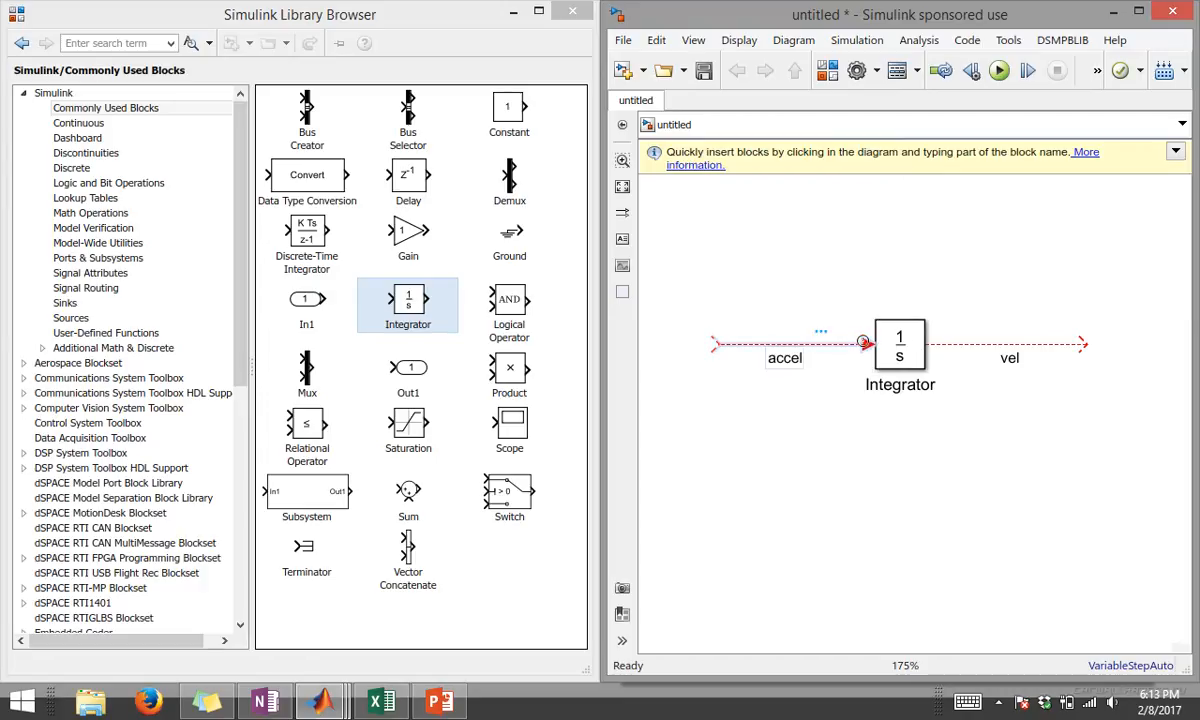
{"action": "left_click", "coordinate": [905, 340]}
{"action": "left_click_drag", "start_coordinate": [905, 340], "coordinate": [993, 474]}
{"action": "left_click", "coordinate": [1057, 428]}
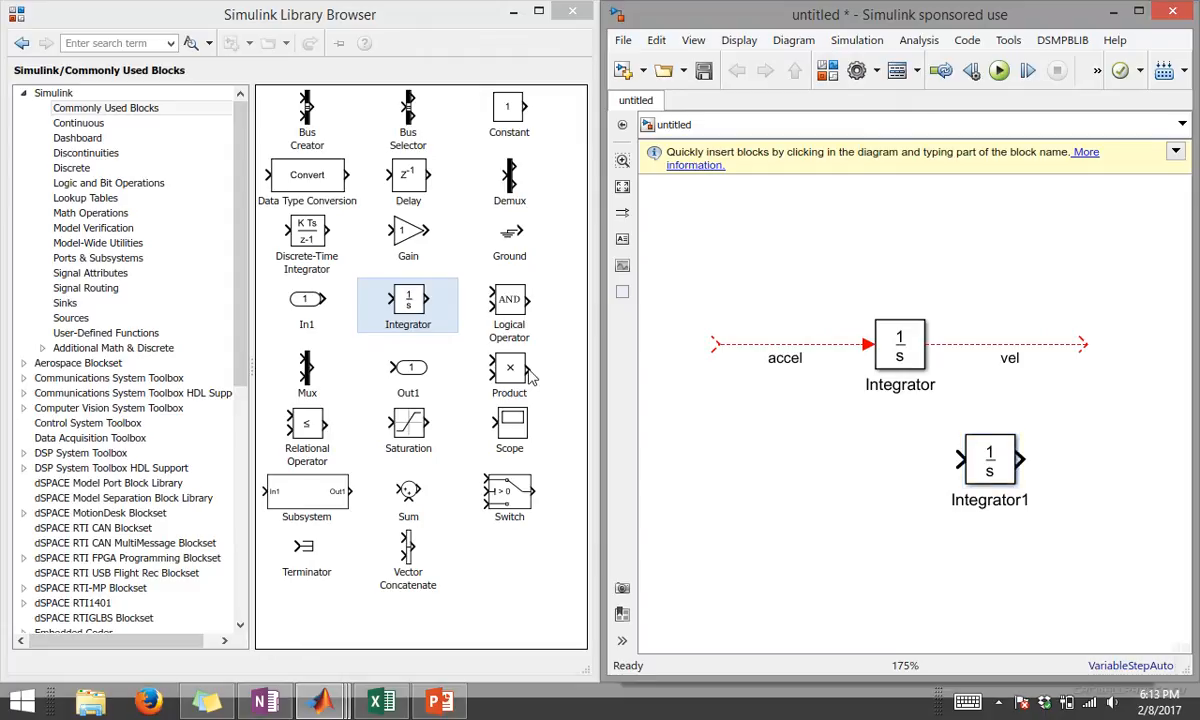
{"action": "left_click", "coordinate": [1006, 478]}
{"action": "left_click_drag", "start_coordinate": [1006, 481], "coordinate": [1106, 350]}
{"action": "scroll", "coordinate": [1054, 494], "scroll_direction": "down", "scroll_amount": 2}
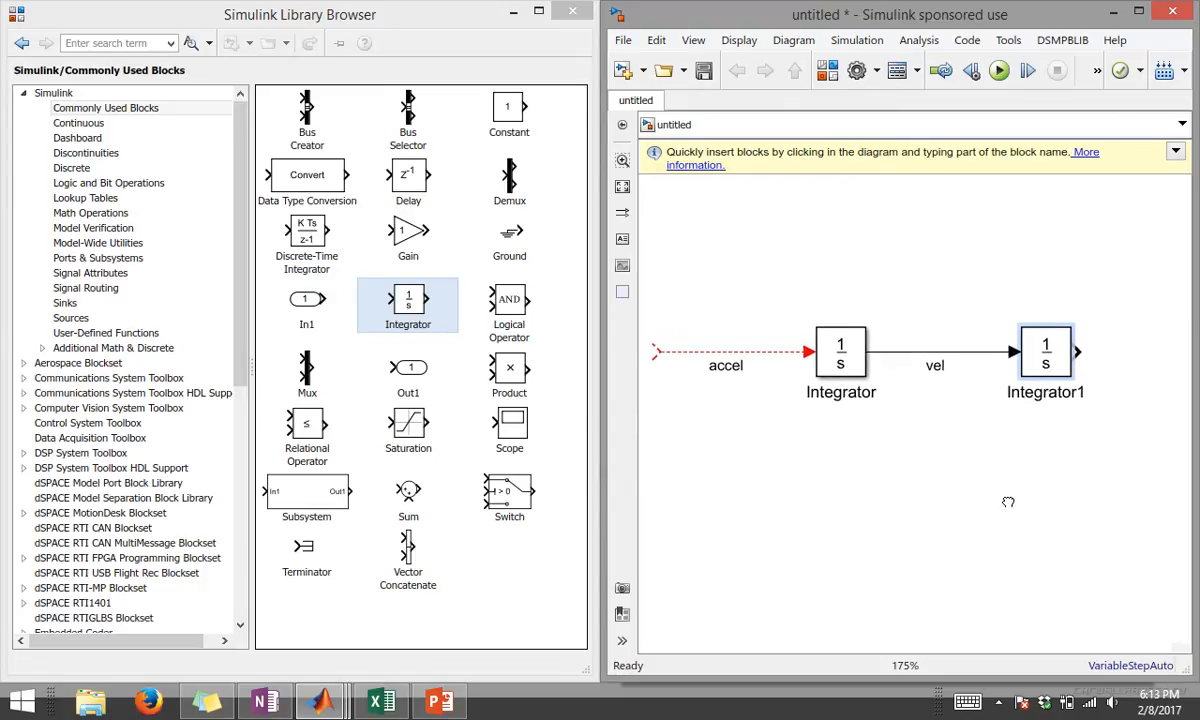
{"action": "left_click", "coordinate": [989, 446]}
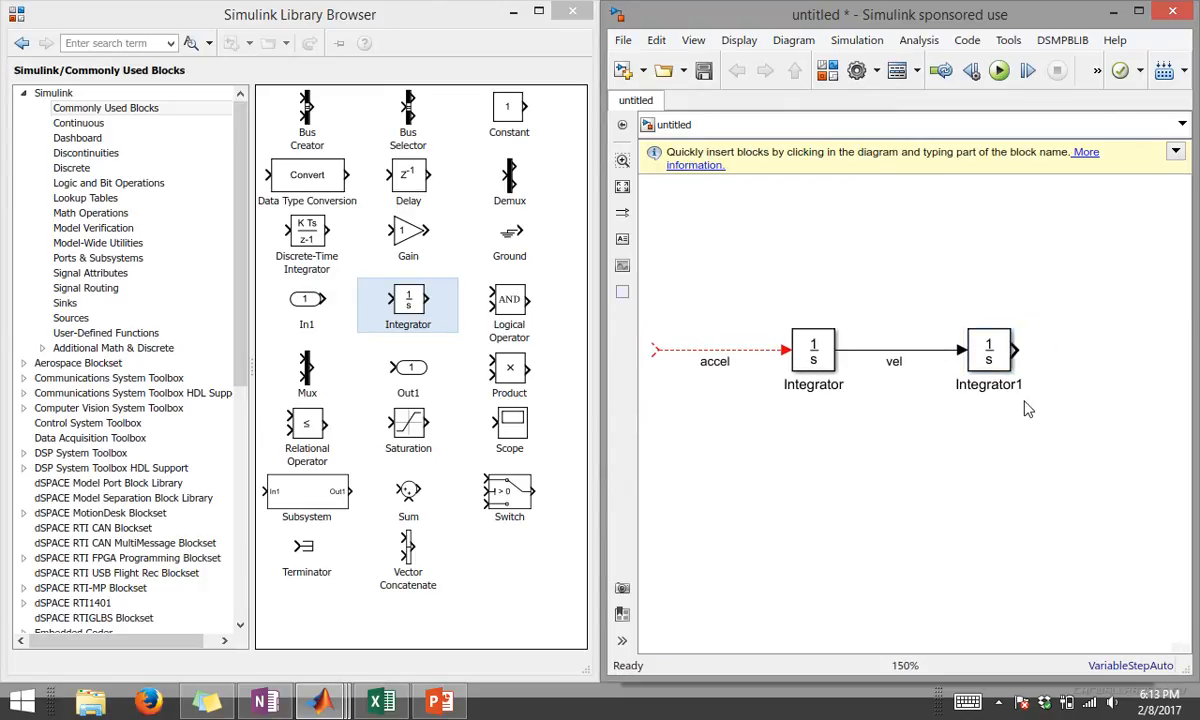
Draw an output signal line from the second Integrator and label it disp.
{"action": "left_click_drag", "start_coordinate": [1022, 348], "coordinate": [1119, 350]}
{"action": "left_click", "coordinate": [1080, 352]}
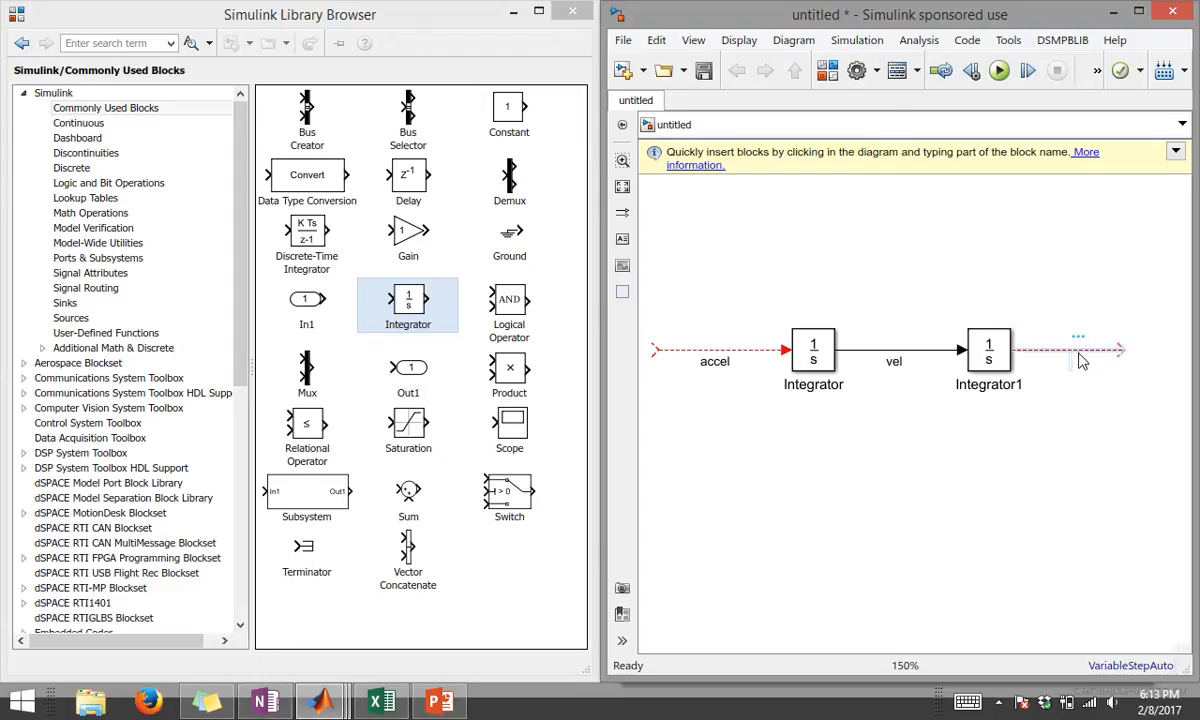
{"action": "type", "text": "disp"}
{"action": "left_click", "coordinate": [1022, 561]}
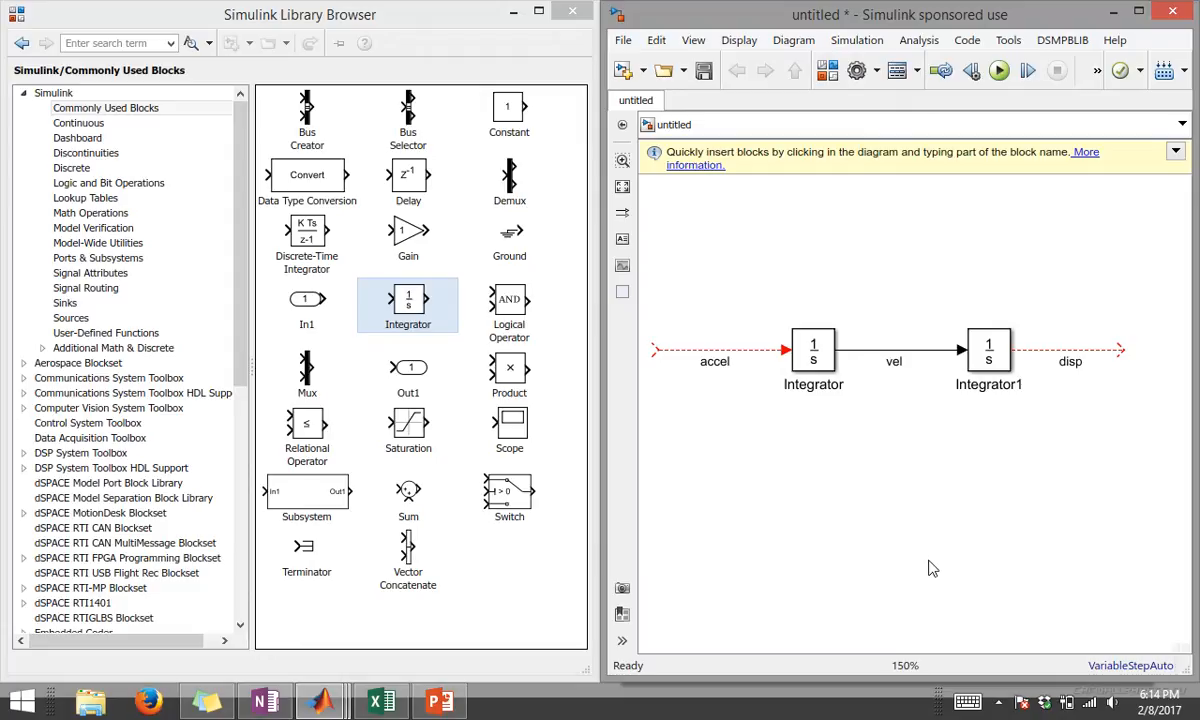
Add a Sum block beyond the disp signal line and set its list of signs to +++.
{"action": "scroll", "coordinate": [912, 510], "scroll_direction": "down", "scroll_amount": 1}
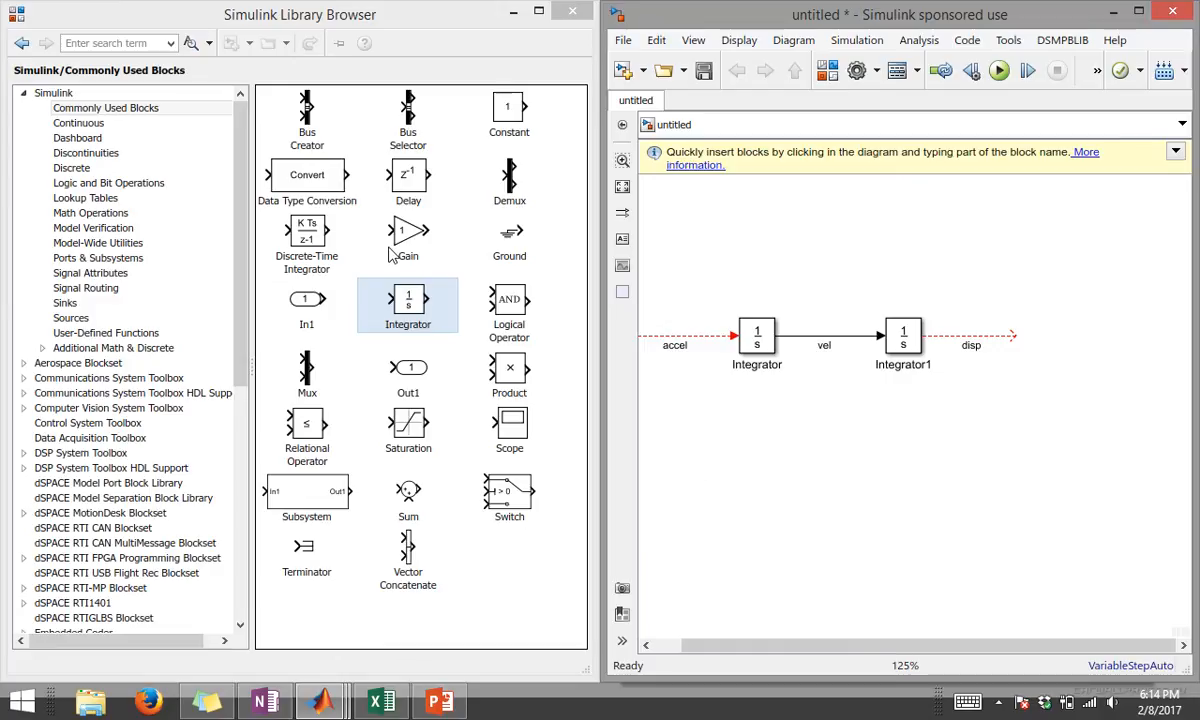
{"action": "left_click_drag", "start_coordinate": [380, 475], "coordinate": [1070, 340]}
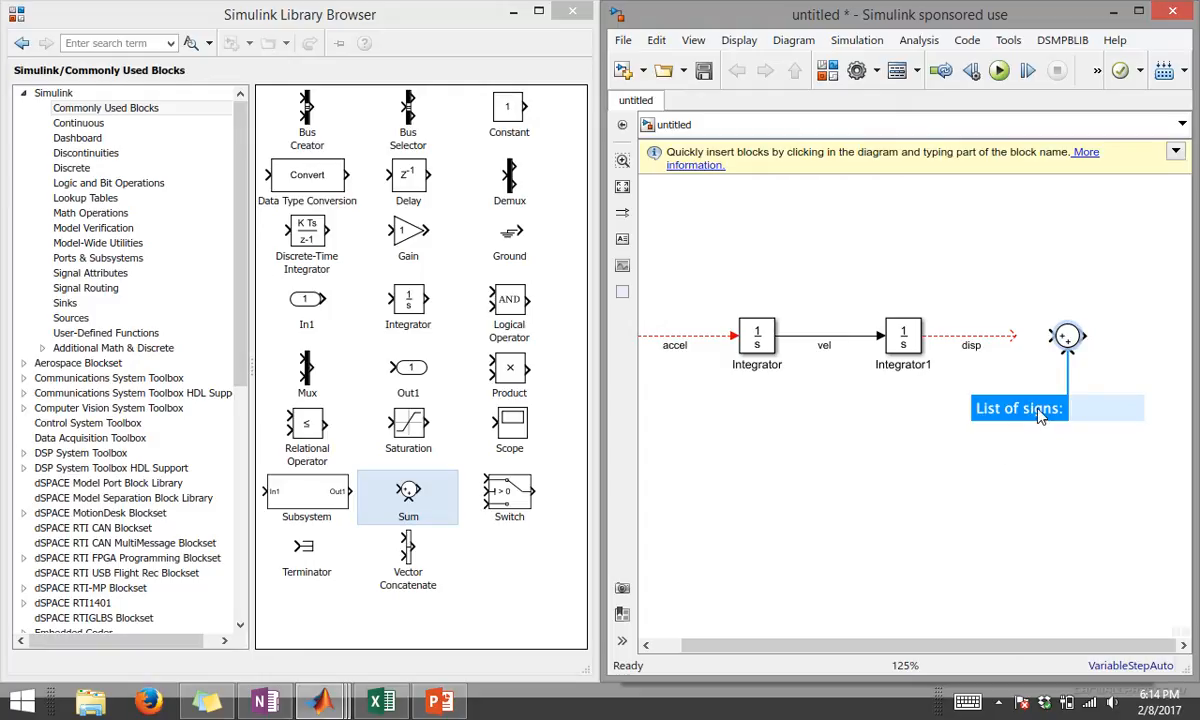
{"action": "type", "text": "+++"}
{"action": "key", "text": "Return"}
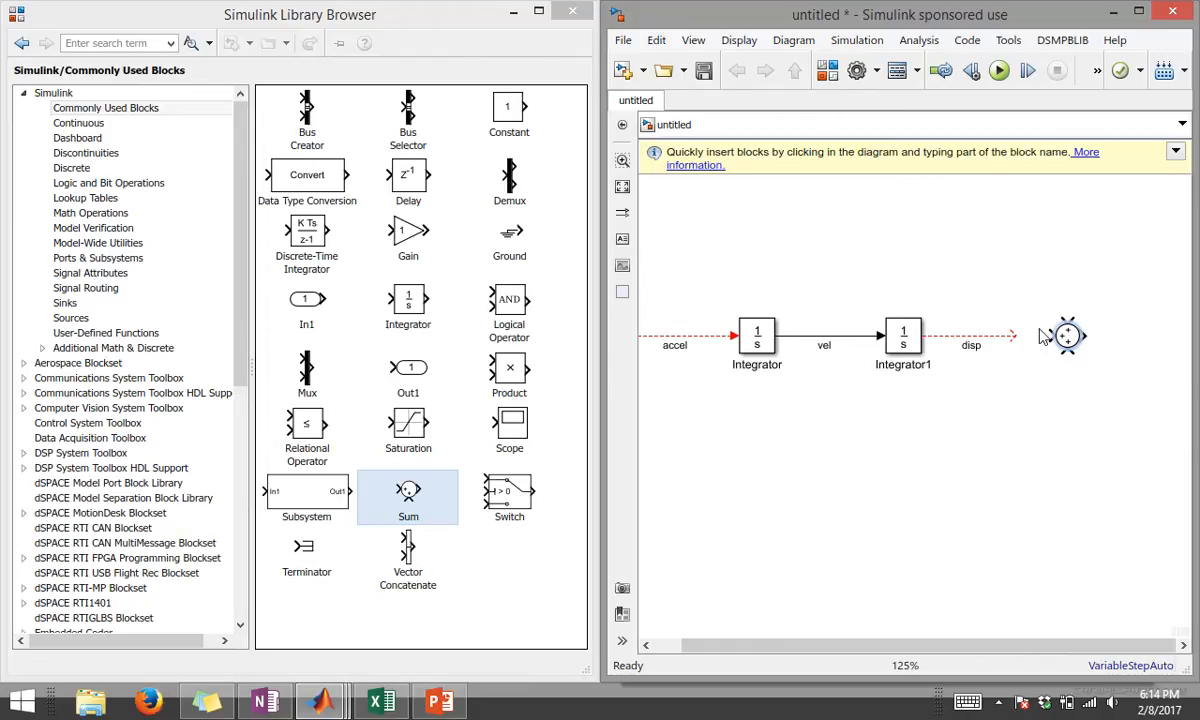
{"action": "left_click", "coordinate": [1041, 412]}
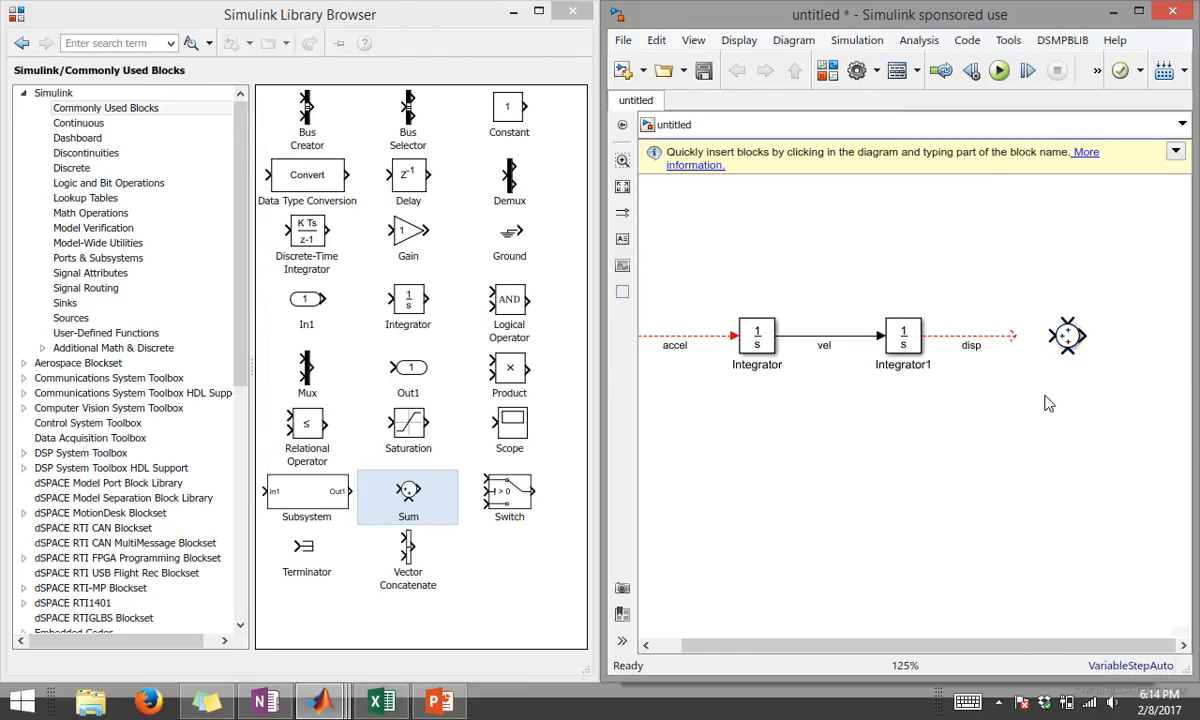
Change the Sum block's icon shape to rectangular and close its block parameters.
{"action": "double_click", "coordinate": [1074, 338]}
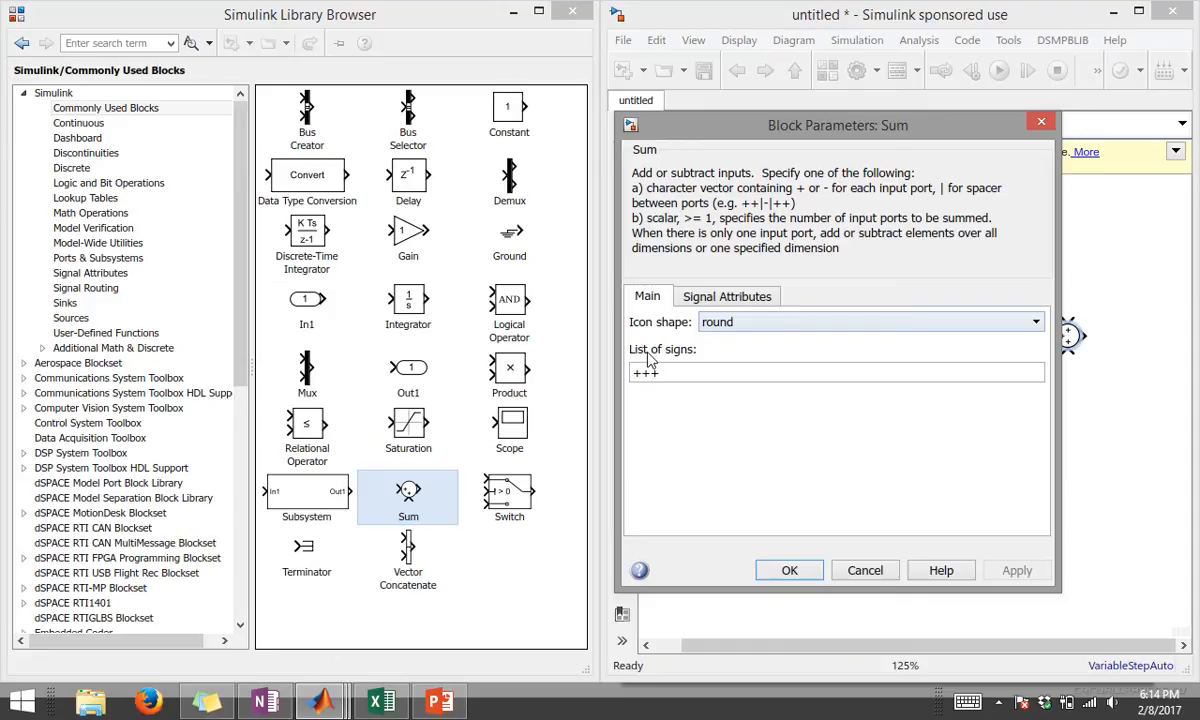
{"action": "left_click", "coordinate": [708, 321]}
{"action": "left_click", "coordinate": [733, 340]}
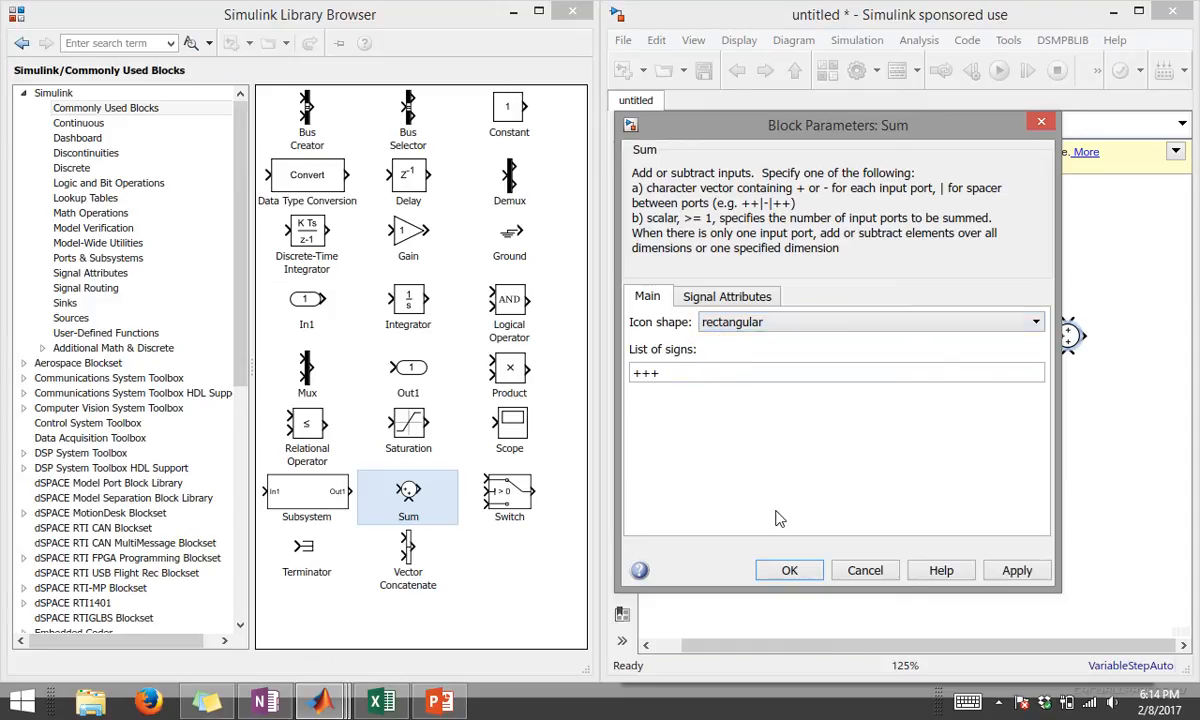
{"action": "left_click", "coordinate": [1017, 570]}
{"action": "key", "text": "Return"}
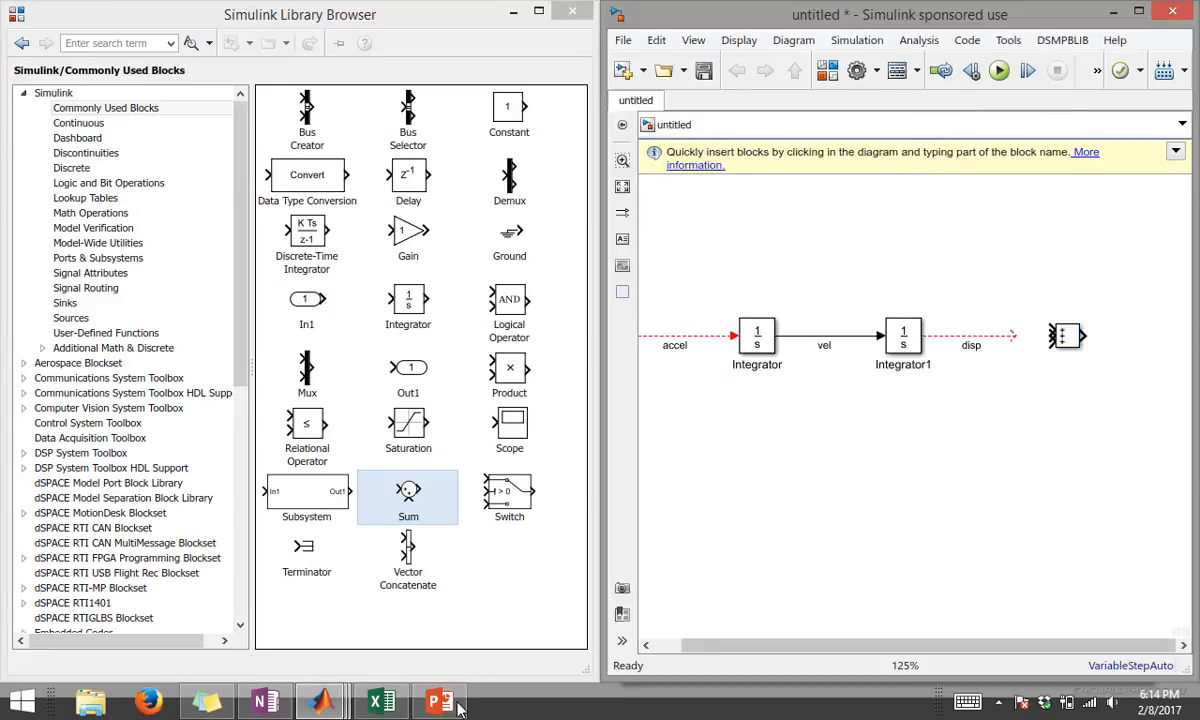
{"action": "left_click", "coordinate": [321, 702]}
{"action": "left_click", "coordinate": [675, 608]}
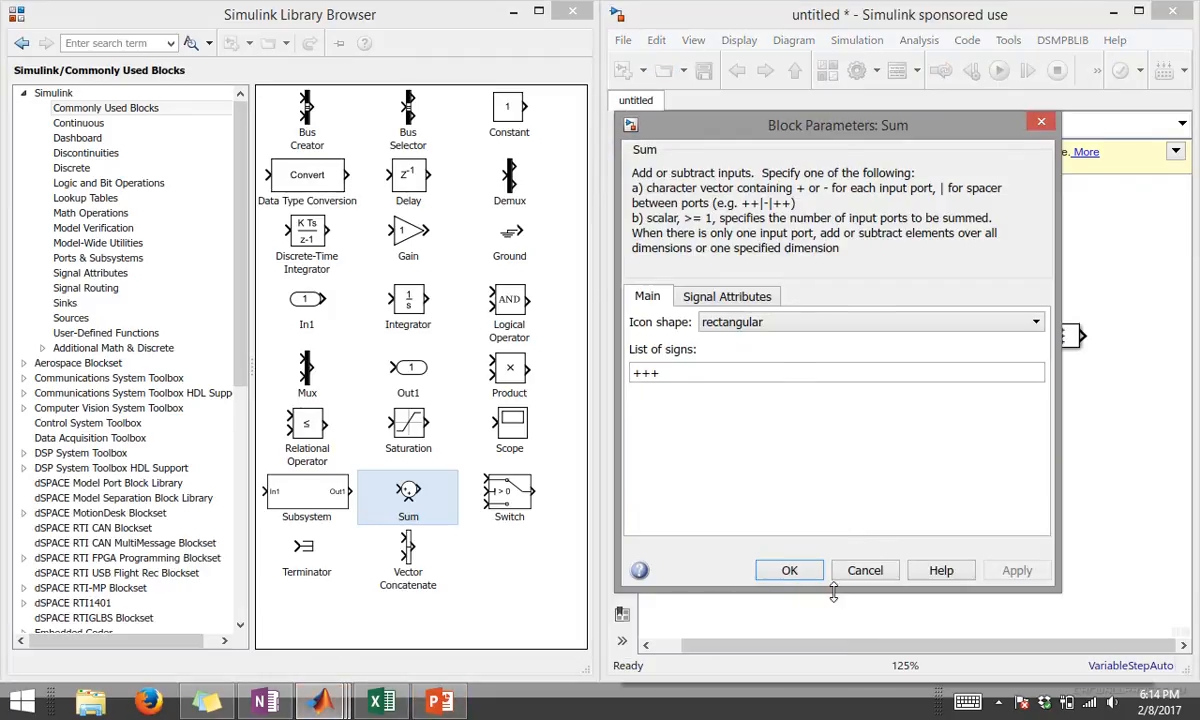
{"action": "left_click", "coordinate": [790, 569]}
Stretch the Sum block into a tall narrow rectangle and place it below the disp signal line.
{"action": "left_click", "coordinate": [1070, 340]}
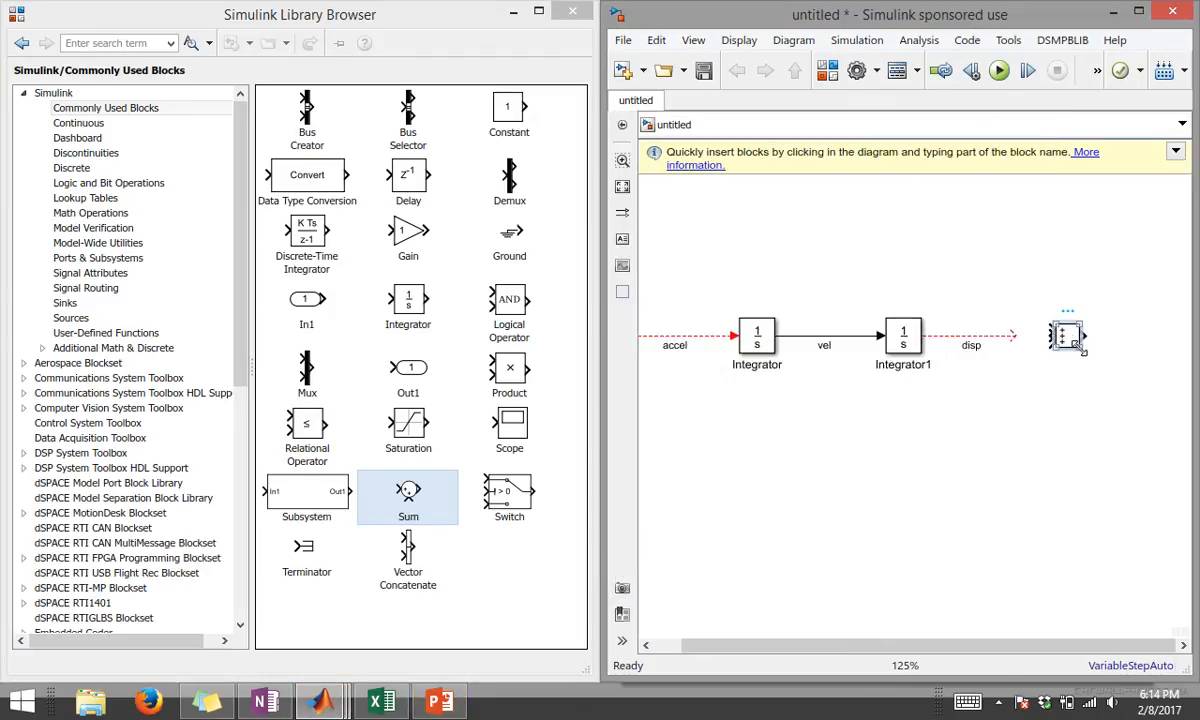
{"action": "left_click_drag", "start_coordinate": [1082, 349], "coordinate": [1085, 538]}
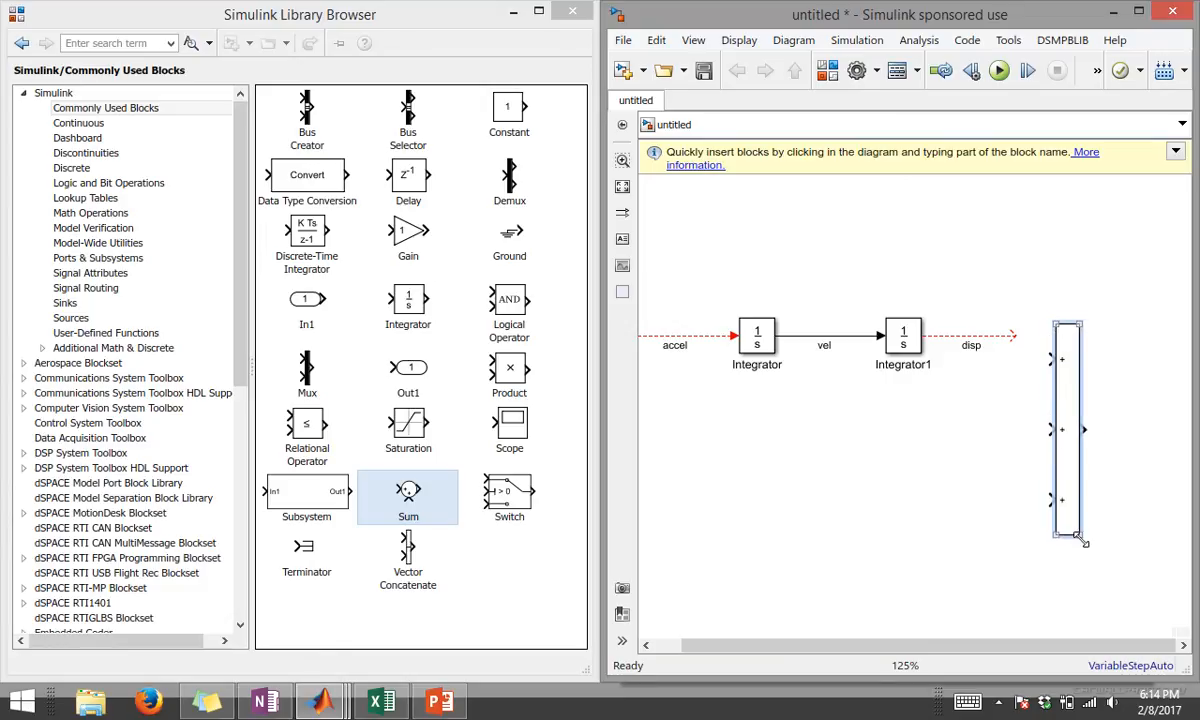
{"action": "left_click_drag", "start_coordinate": [1080, 461], "coordinate": [985, 553]}
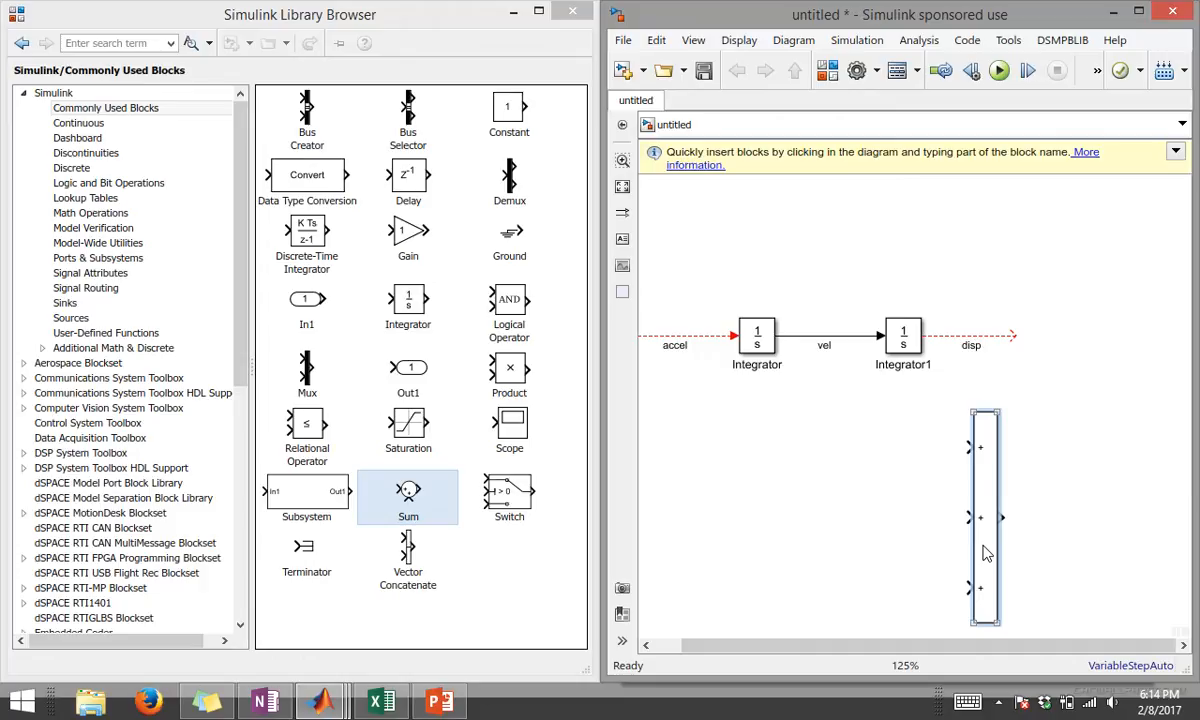
{"action": "left_click", "coordinate": [817, 465]}
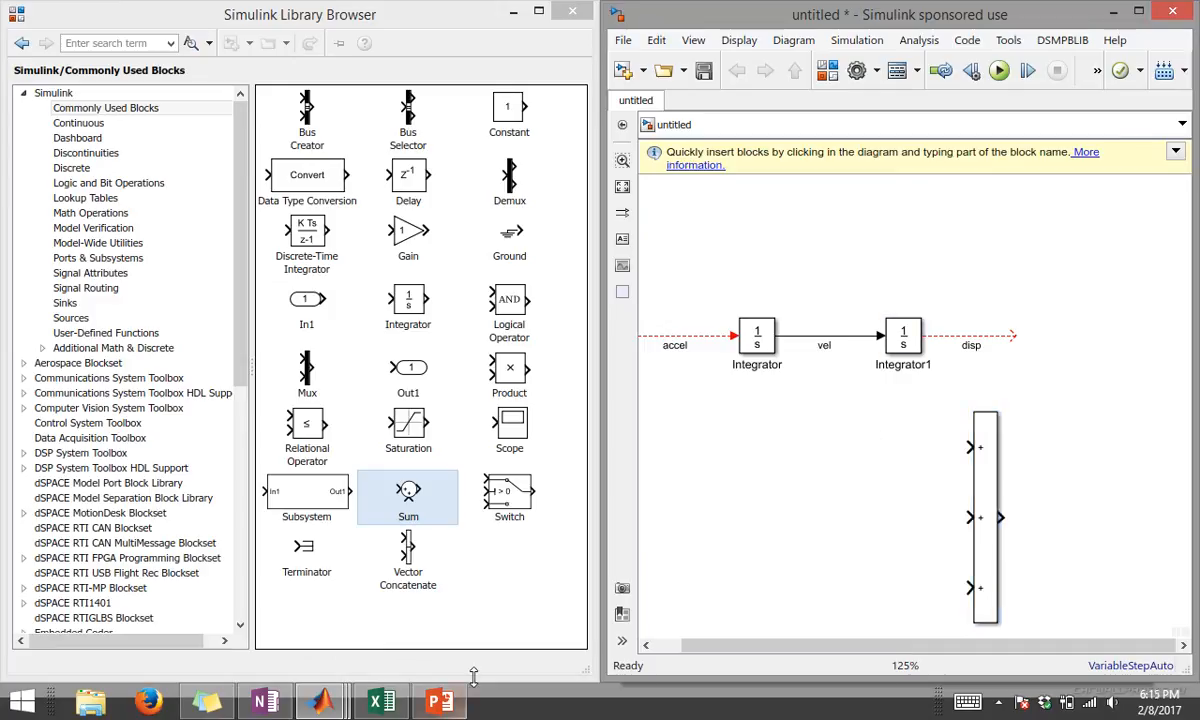
Switch to OneNote, dock the mass spring damper derivation beside the model to review its equation, and return to the Simulink Library Browser.
{"action": "left_click", "coordinate": [272, 705]}
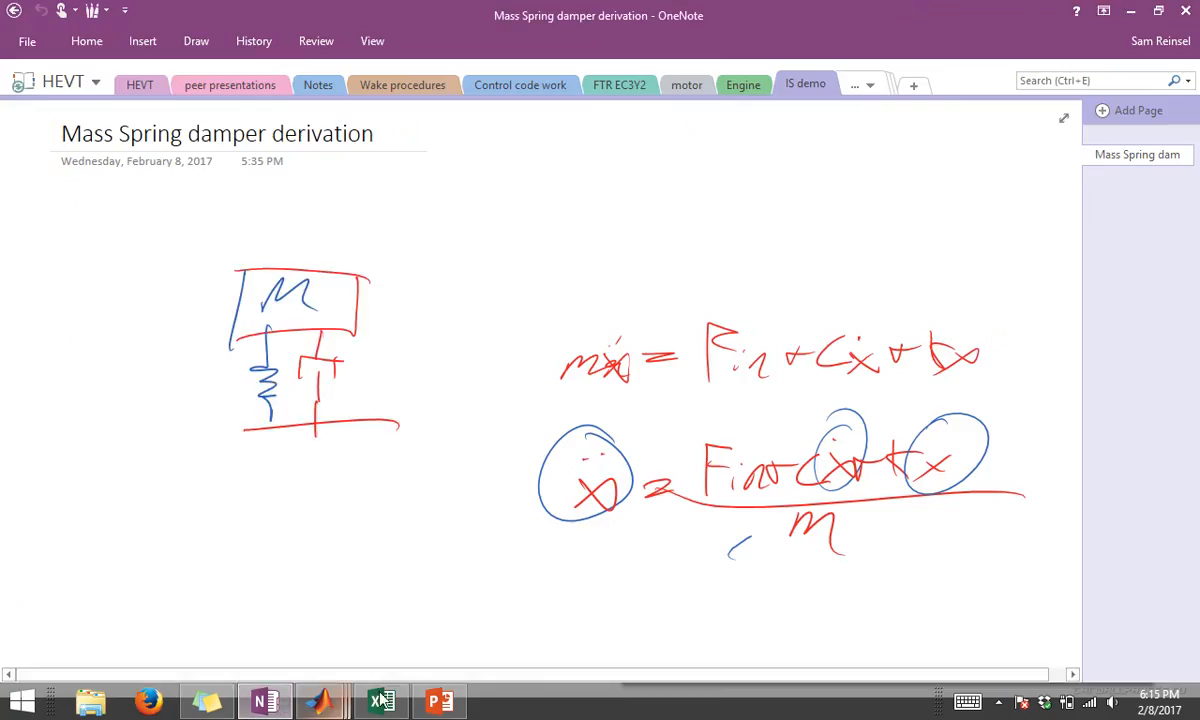
{"action": "left_click_drag", "start_coordinate": [570, 8], "coordinate": [0, 113]}
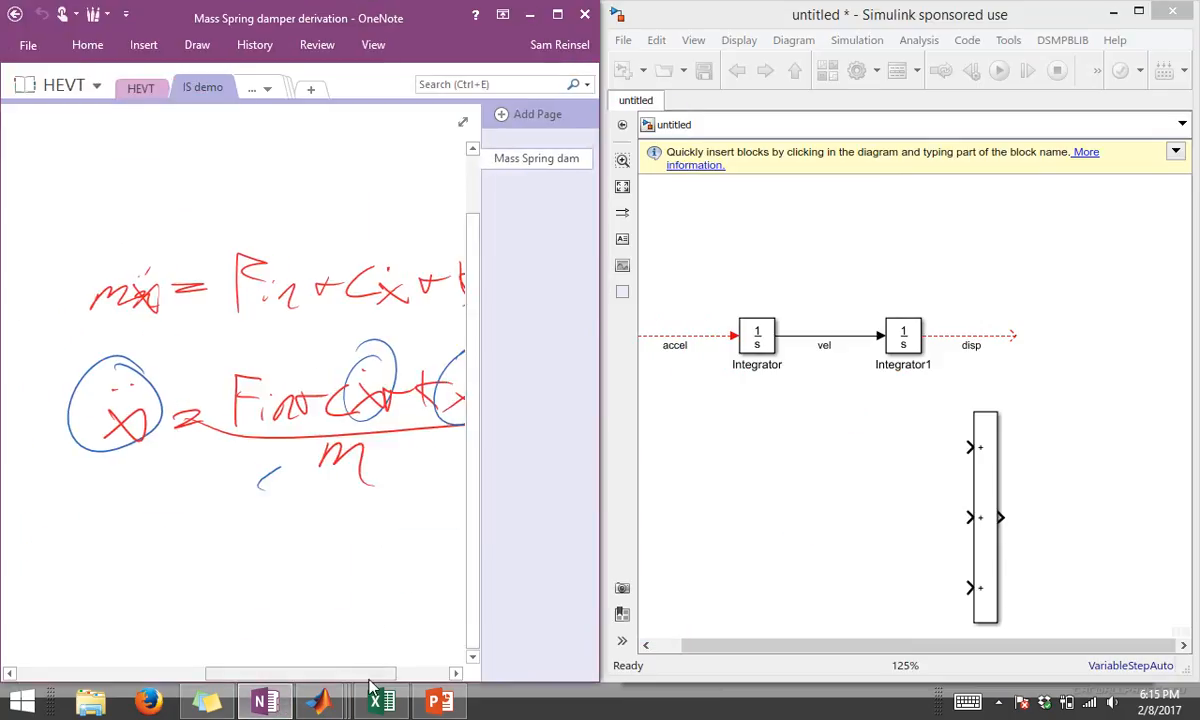
{"action": "left_click", "coordinate": [472, 117]}
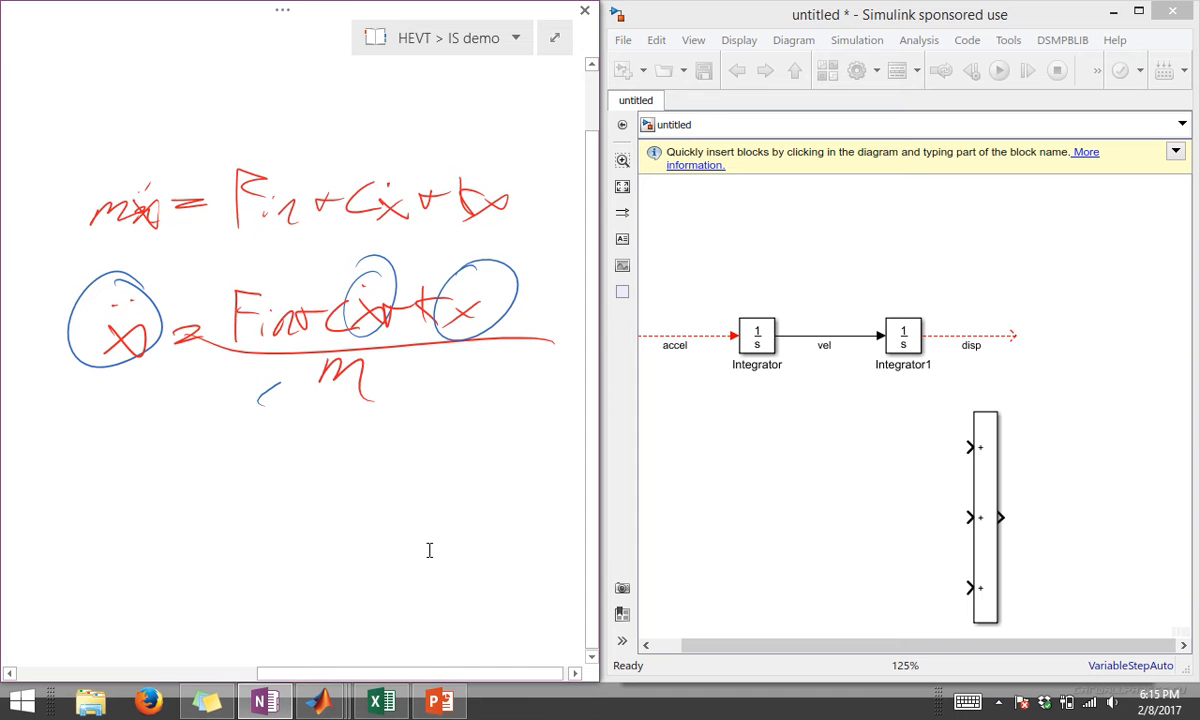
{"action": "mouse_move", "coordinate": [338, 703]}
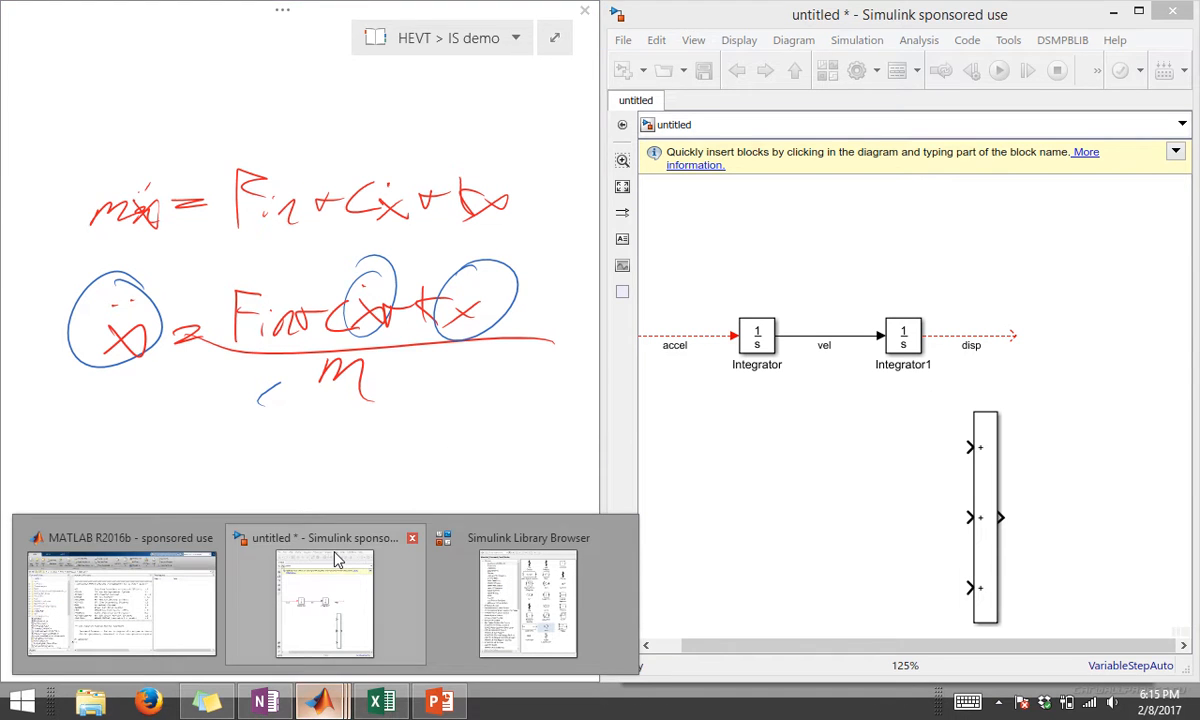
{"action": "mouse_move", "coordinate": [195, 545]}
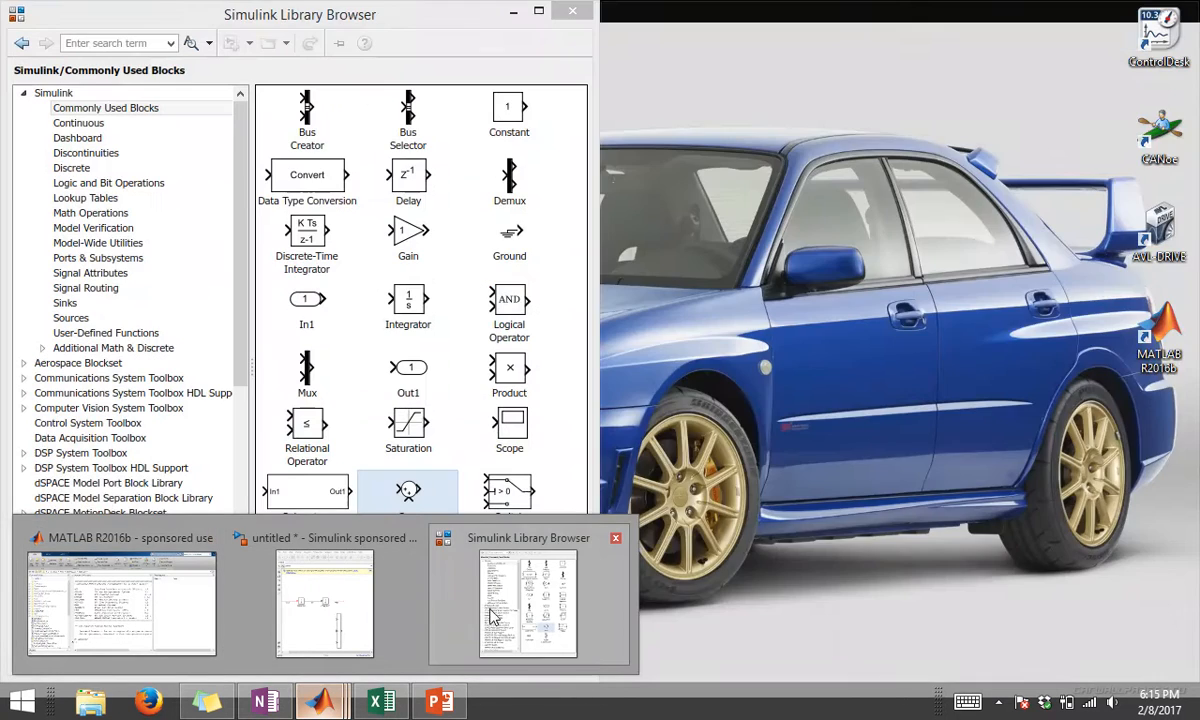
{"action": "left_click", "coordinate": [520, 610]}
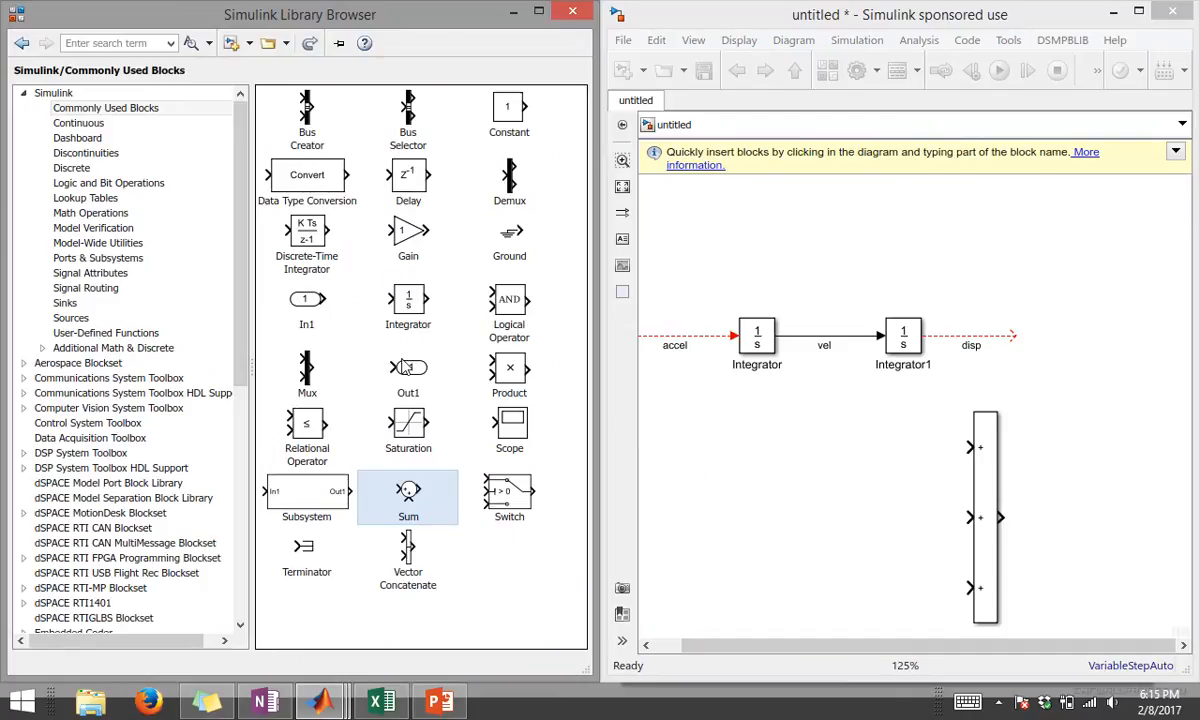
{"action": "mouse_move", "coordinate": [516, 370]}
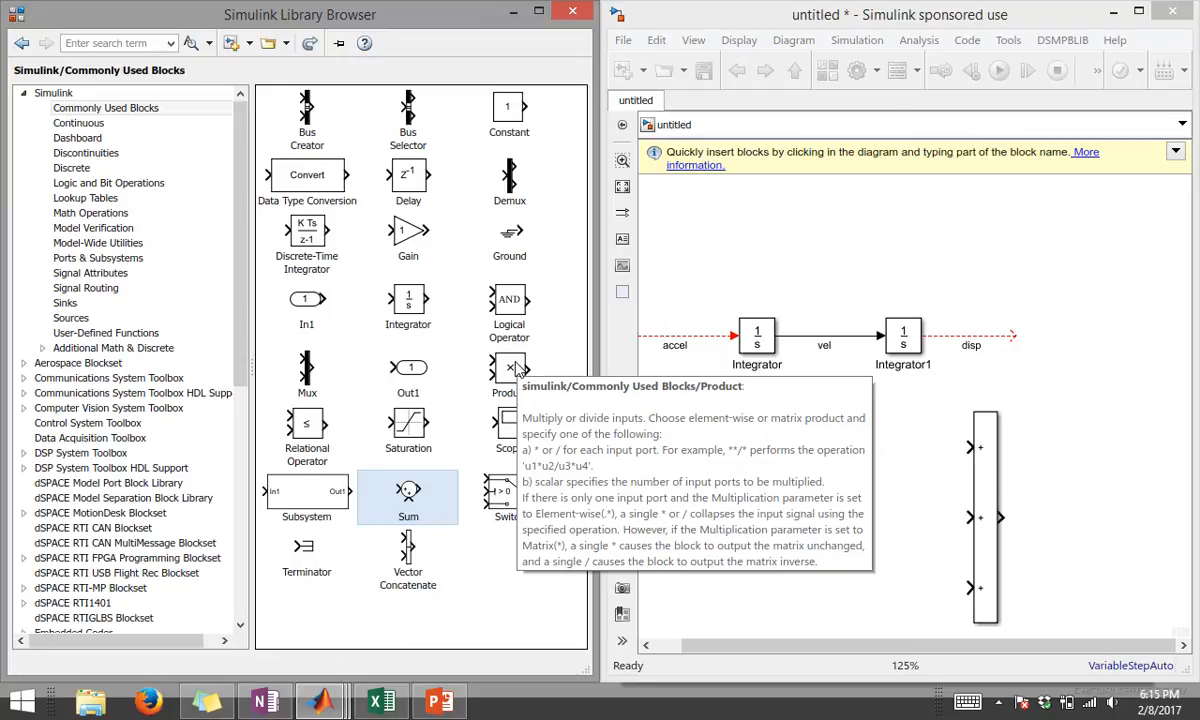
{"action": "left_click_drag", "start_coordinate": [505, 372], "coordinate": [843, 434]}
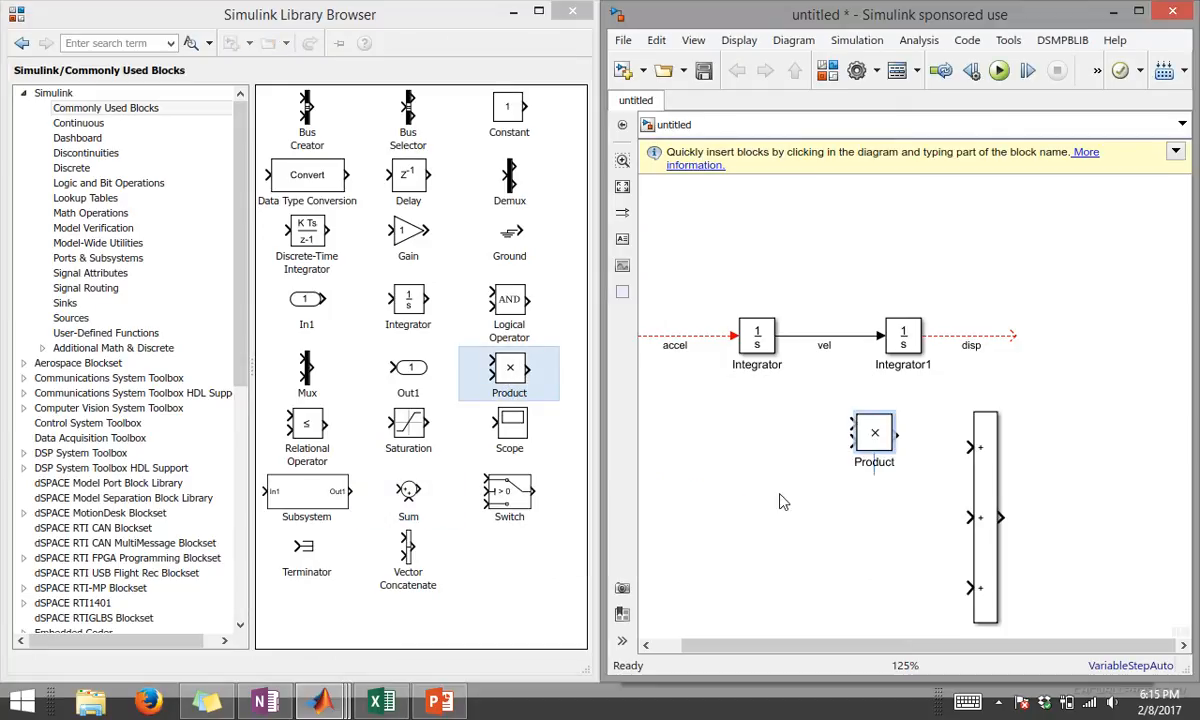
{"action": "left_click", "coordinate": [767, 351]}
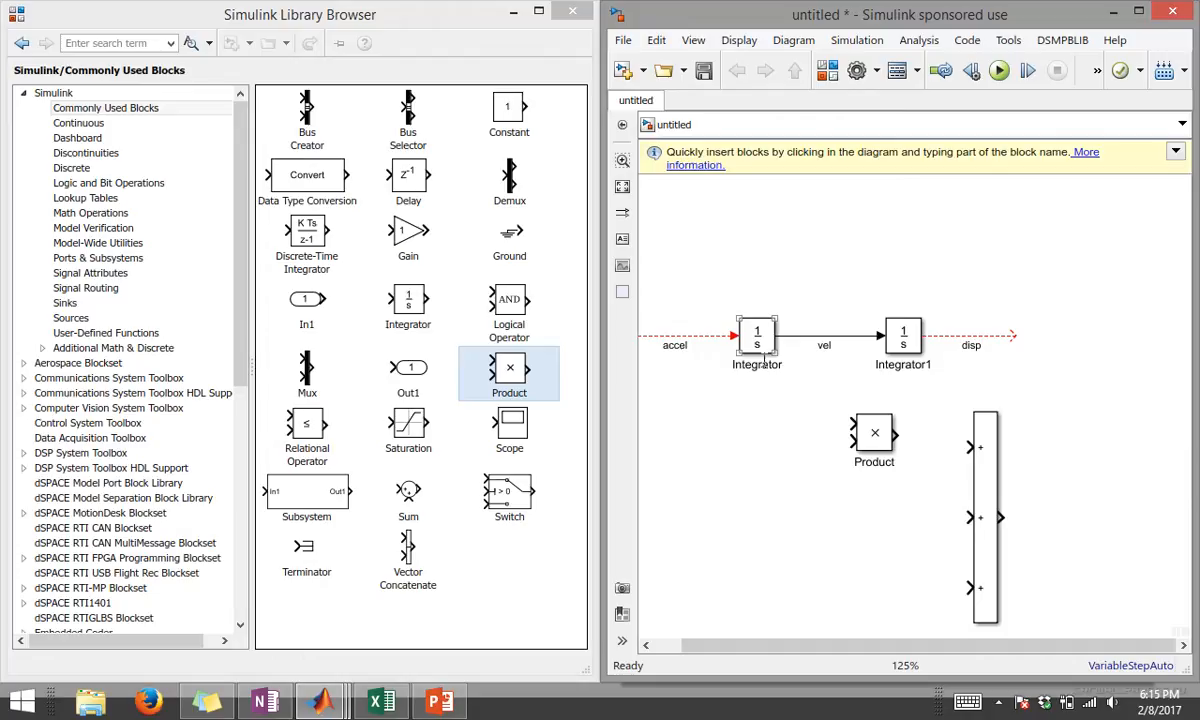
{"action": "double_click", "coordinate": [881, 446]}
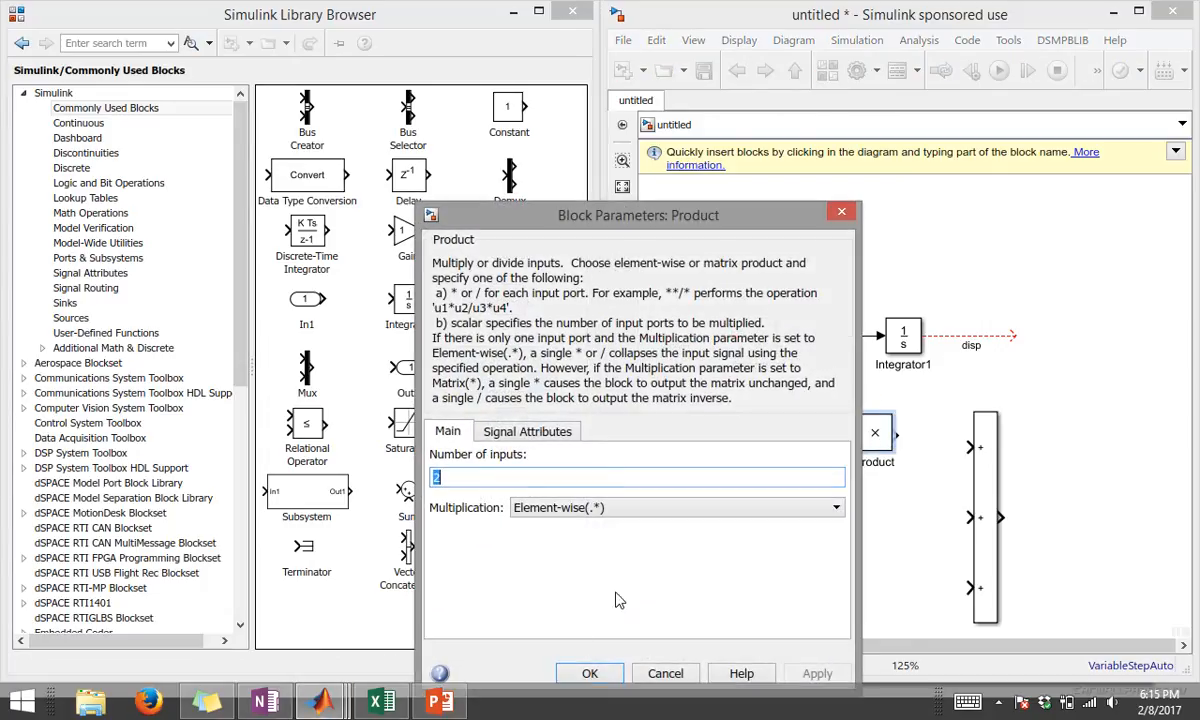
{"action": "left_click", "coordinate": [592, 678]}
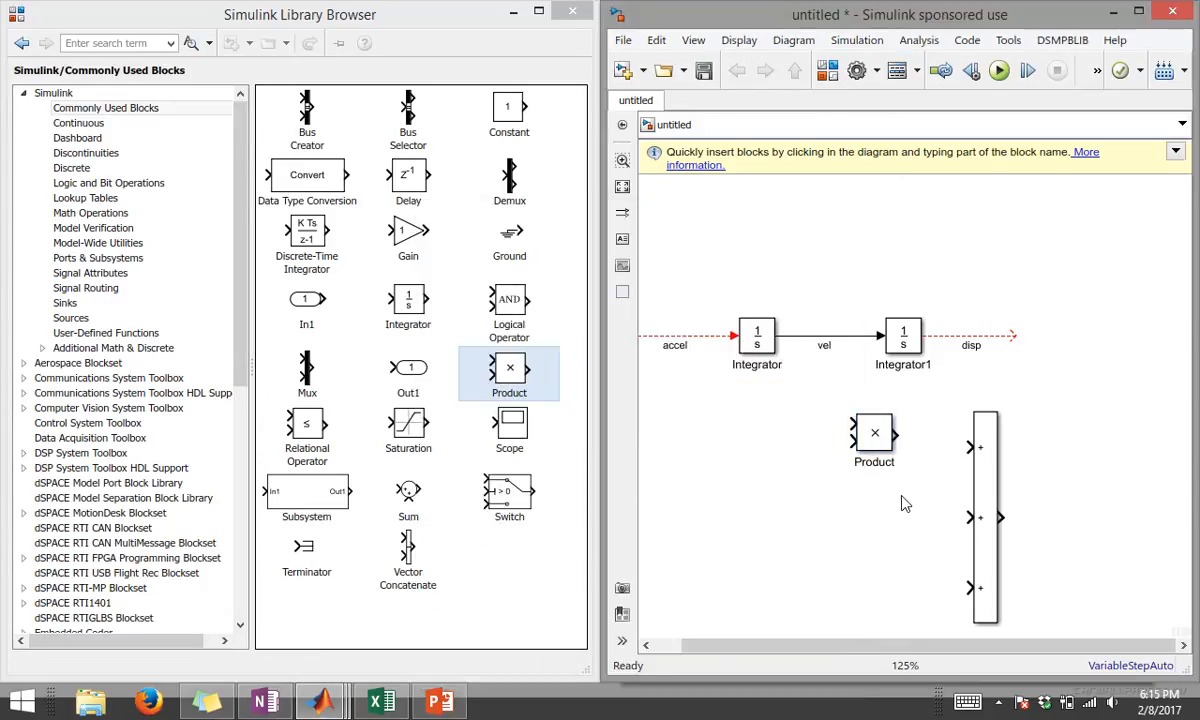
{"action": "left_click_drag", "start_coordinate": [897, 434], "coordinate": [971, 447]}
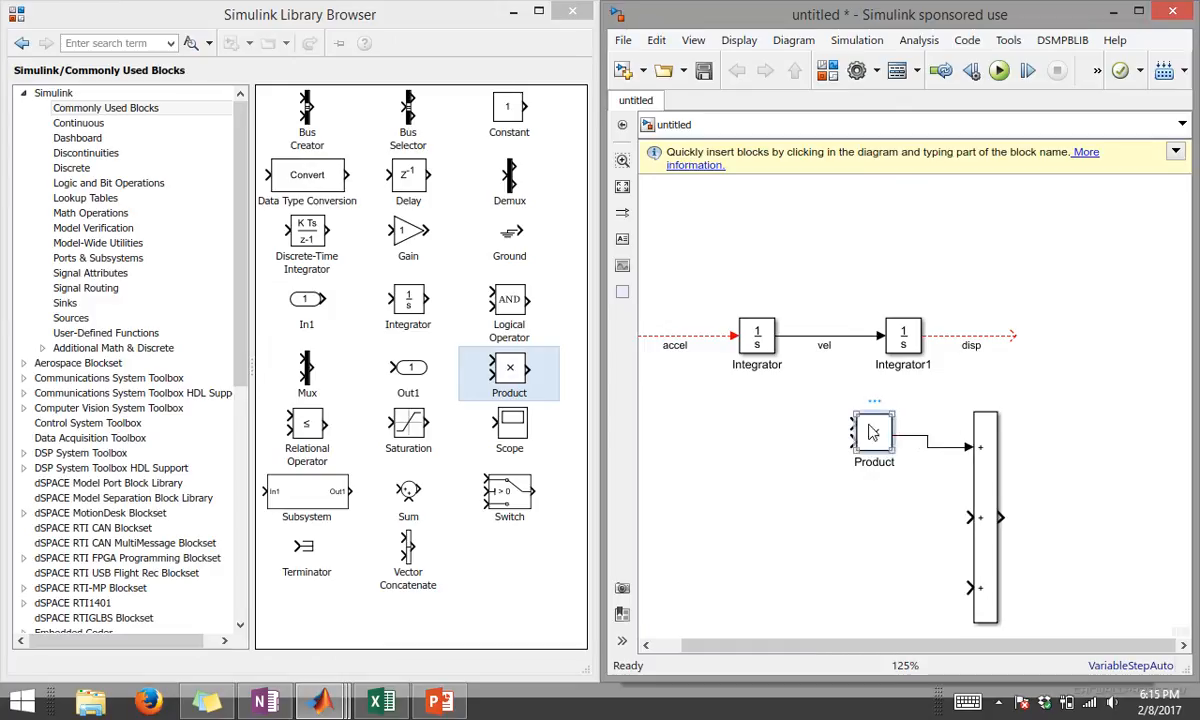
{"action": "key", "text": "Delete"}
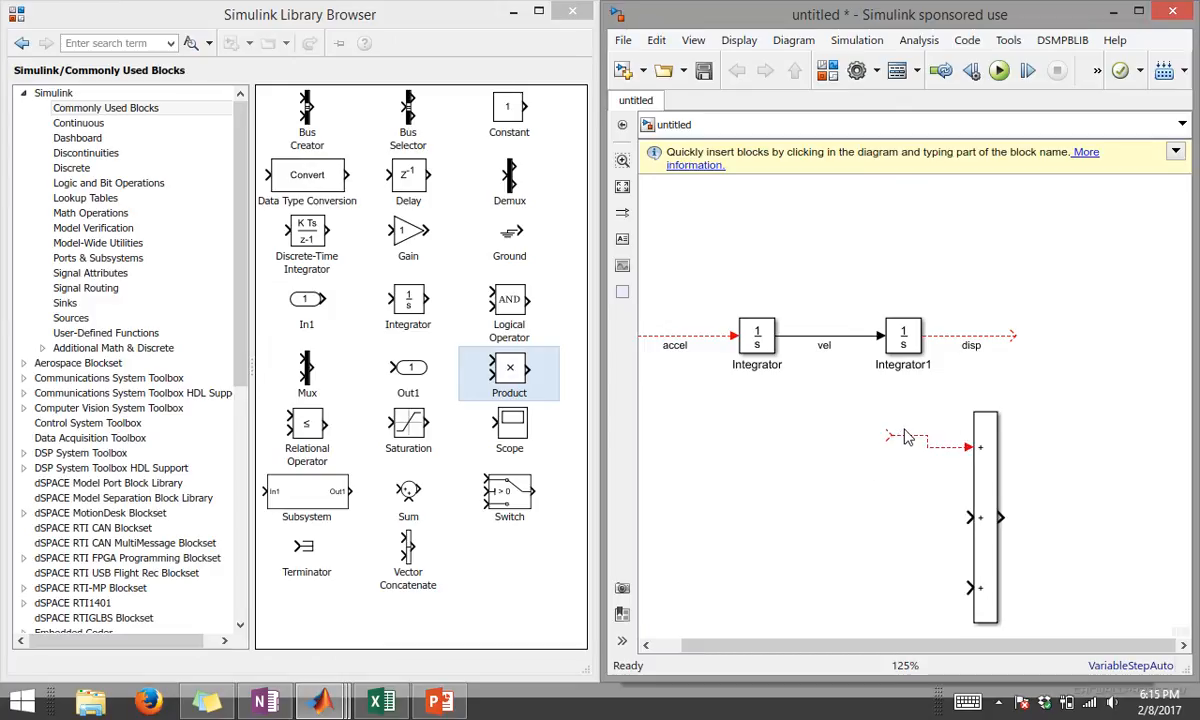
{"action": "key", "text": "Delete"}
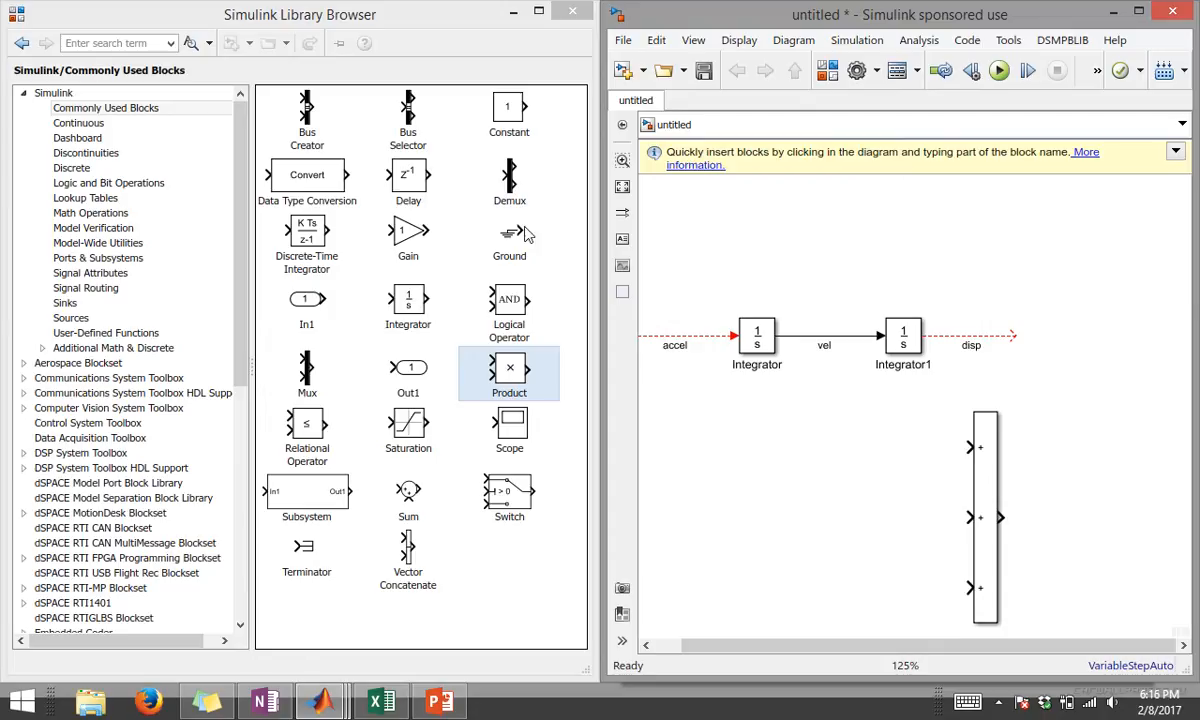
Add a Gain block in line with the Sum block's first input and set its gain to k.
{"action": "left_click_drag", "start_coordinate": [390, 232], "coordinate": [895, 450]}
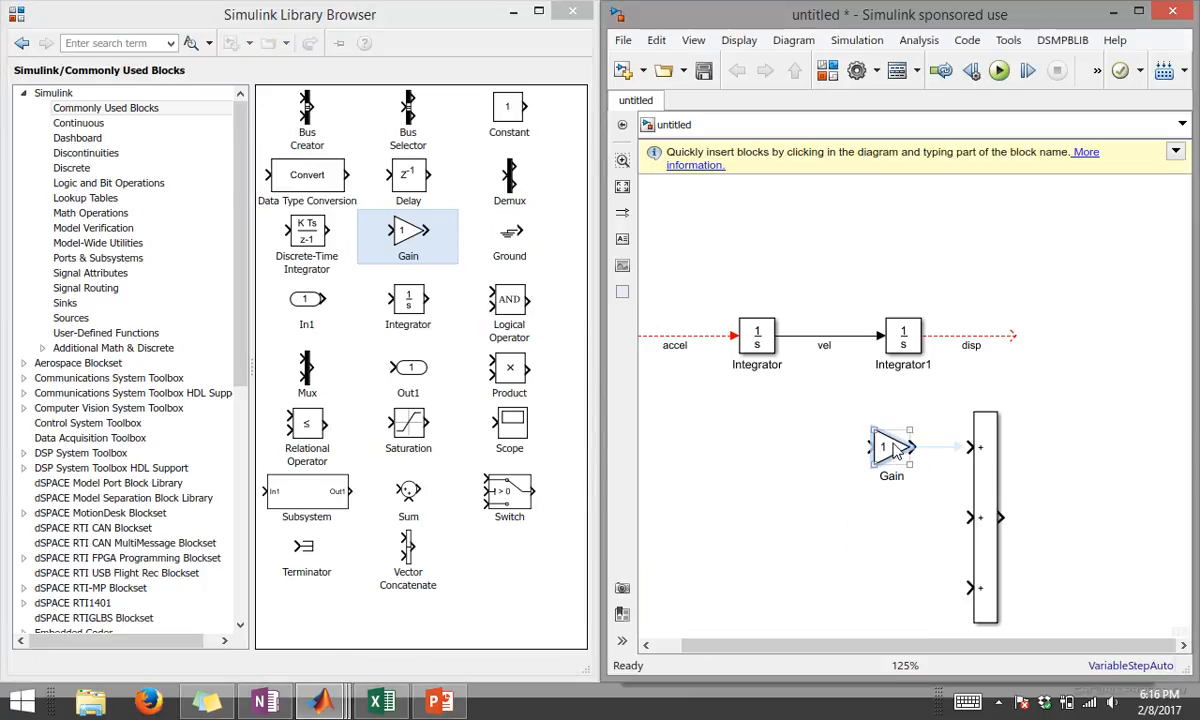
{"action": "double_click", "coordinate": [893, 448]}
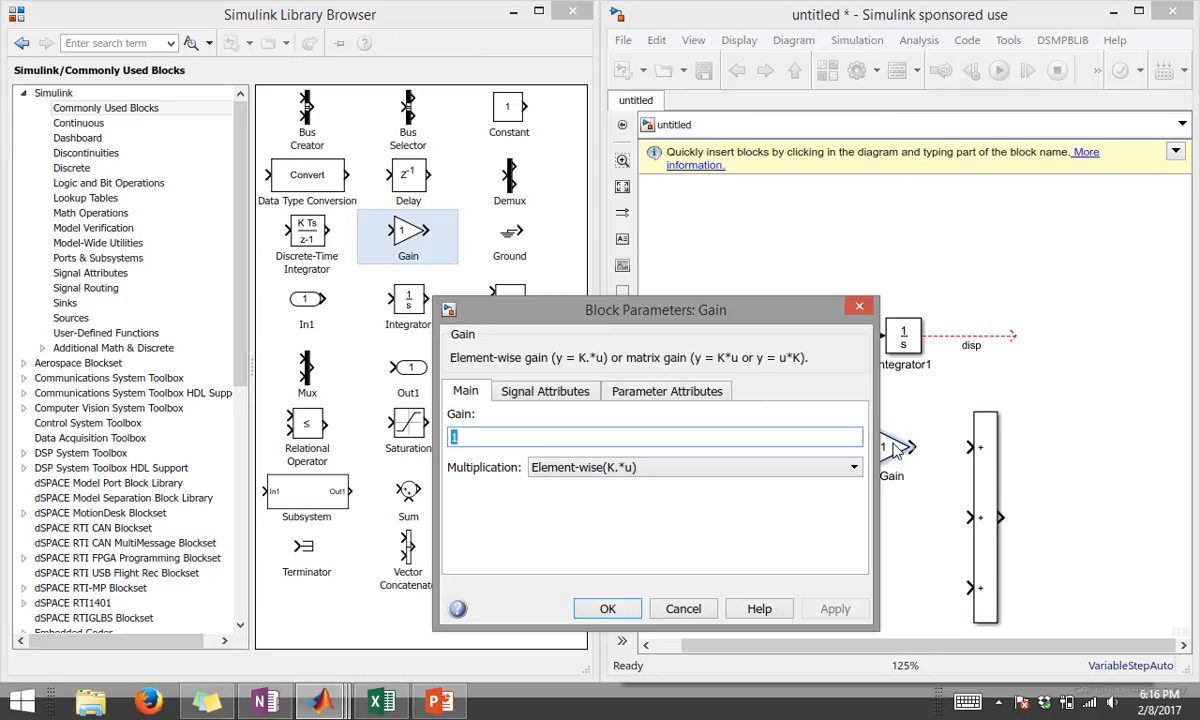
{"action": "type", "text": "k"}
{"action": "key", "text": "Return"}
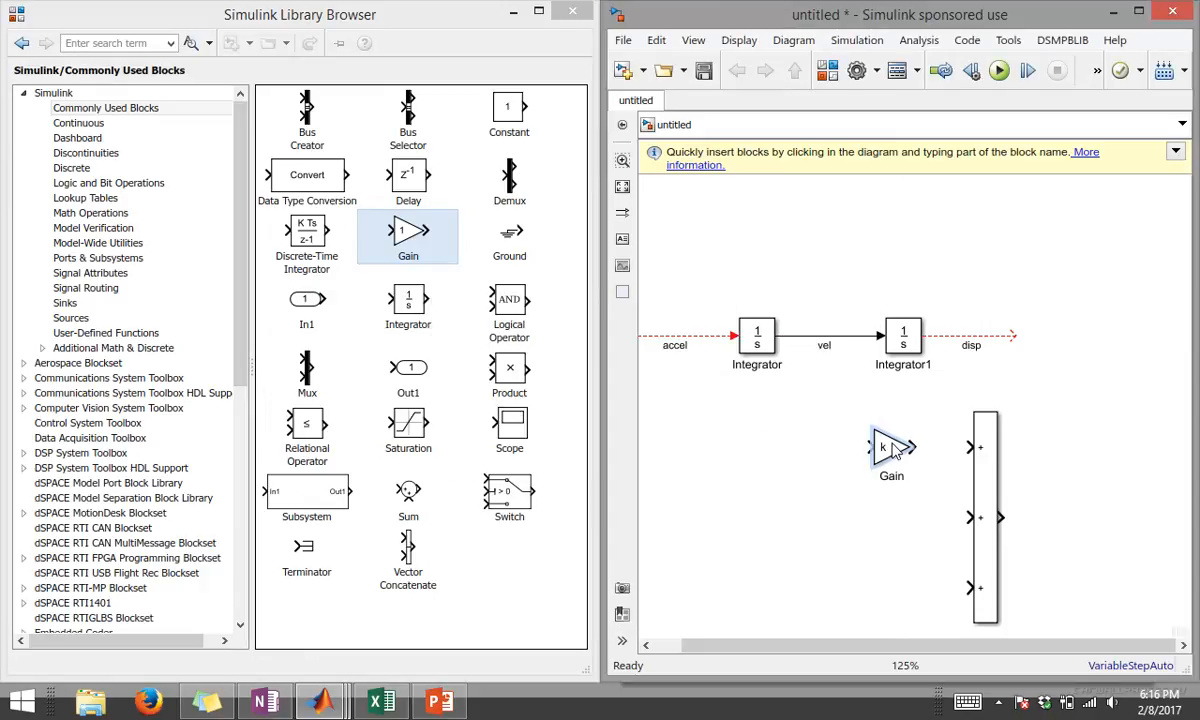
Duplicate the k Gain block in line with the Sum block's second input and set the copy's gain to c.
{"action": "left_click_drag", "start_coordinate": [890, 447], "coordinate": [890, 520]}
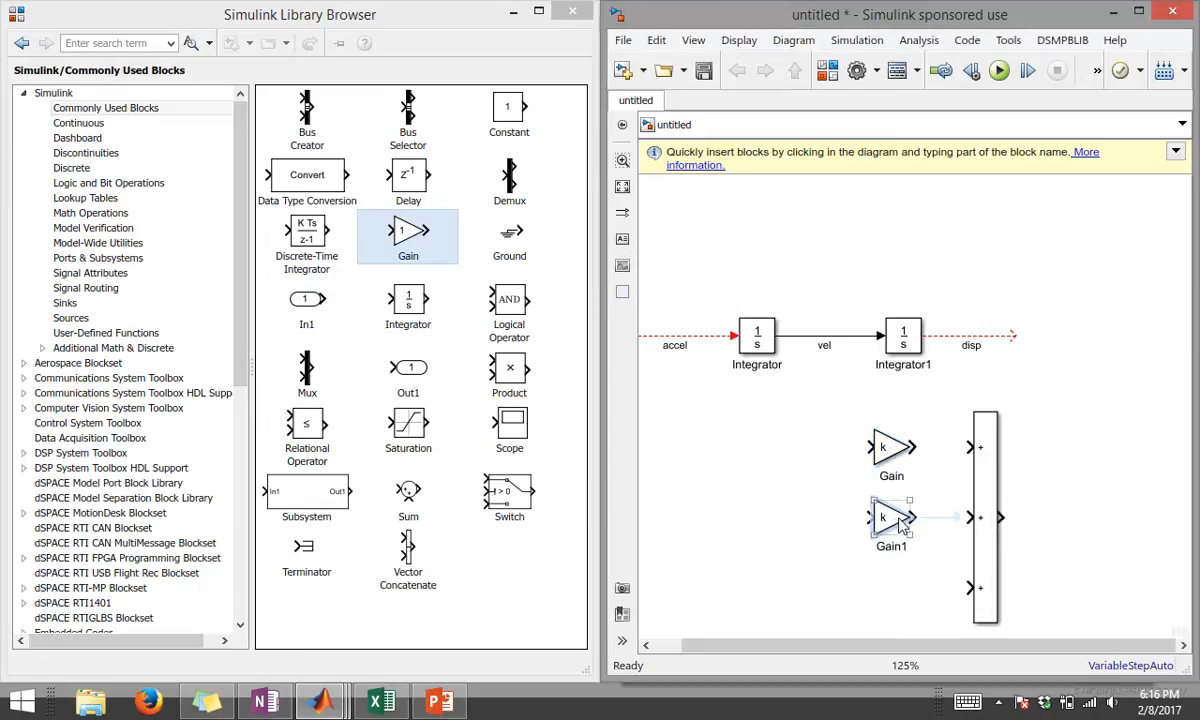
{"action": "double_click", "coordinate": [900, 522]}
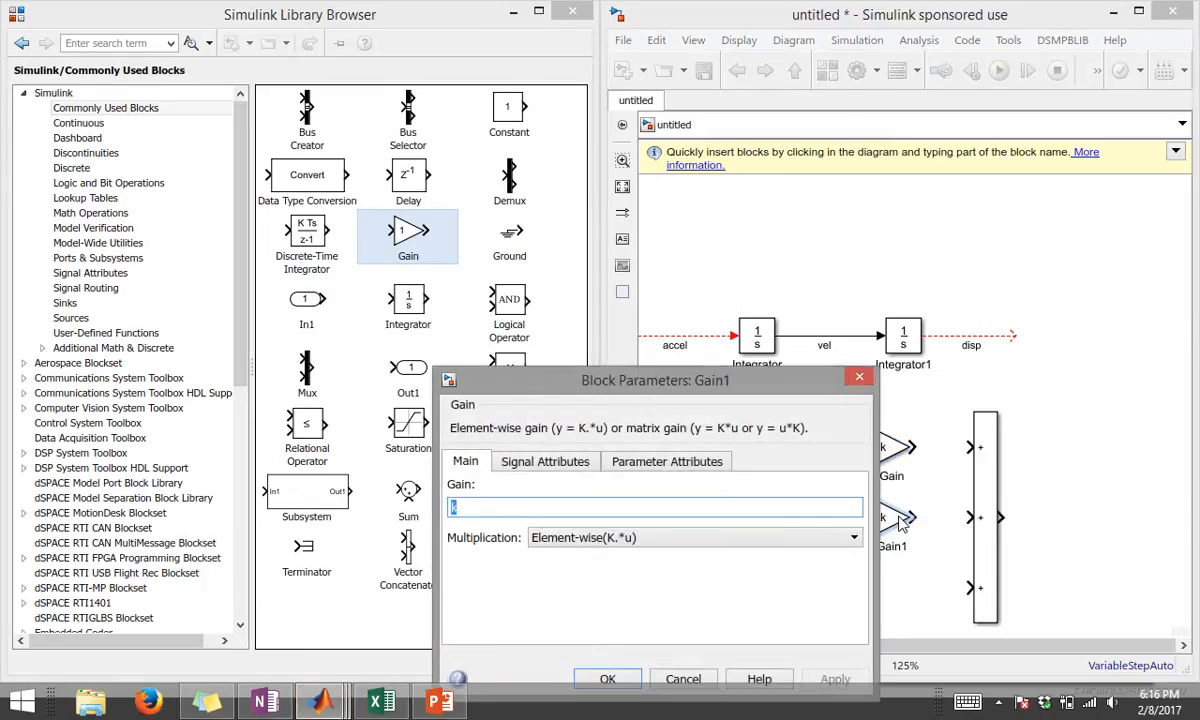
{"action": "type", "text": "c"}
{"action": "key", "text": "Return"}
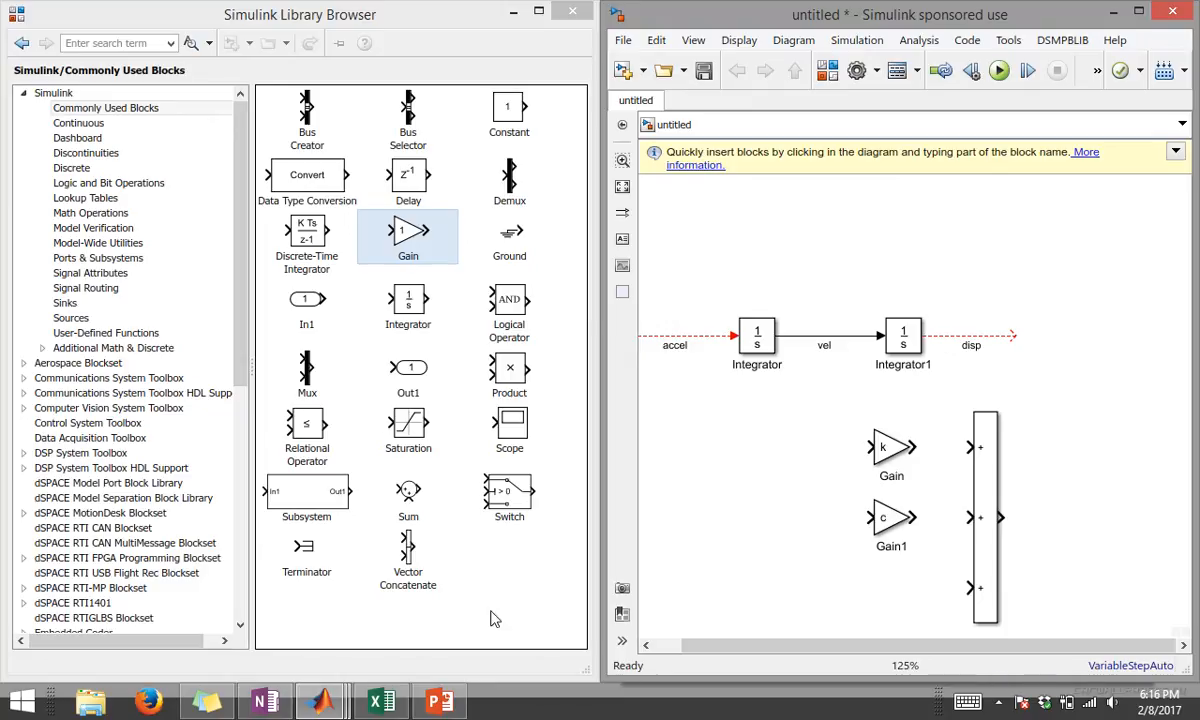
Add a Constant block connected to the Sum block's third input, and look through the Sources library for other input signal blocks.
{"action": "left_click_drag", "start_coordinate": [500, 108], "coordinate": [975, 541]}
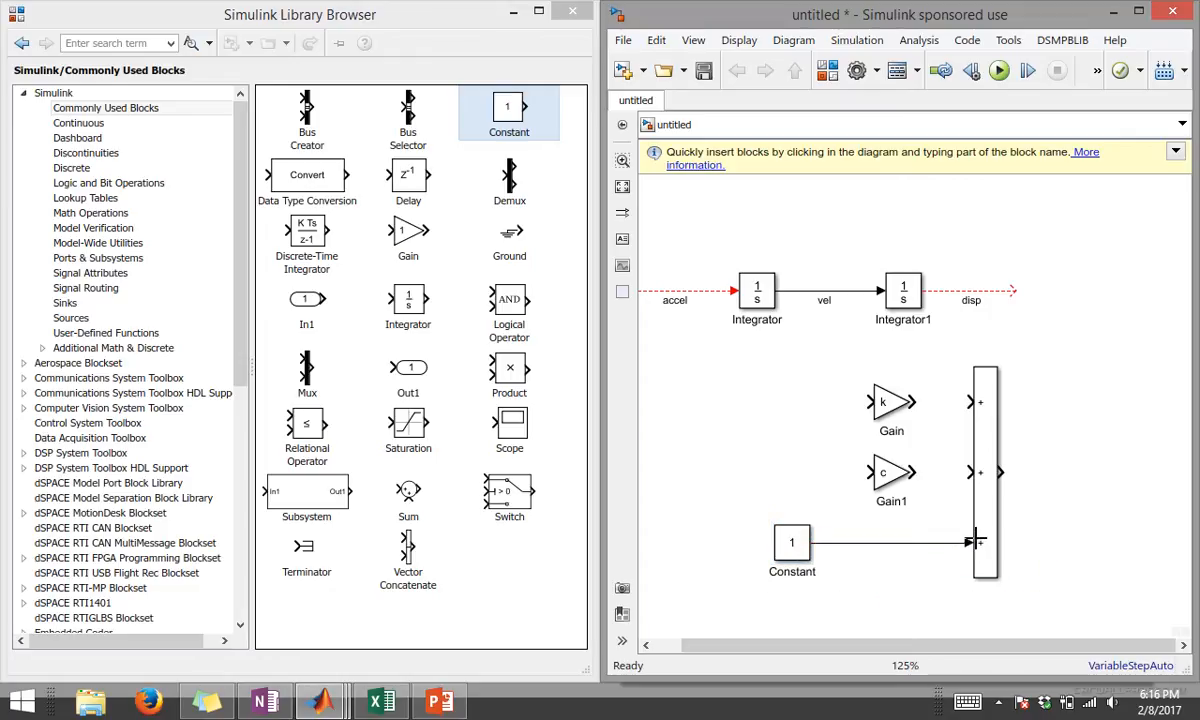
{"action": "left_click", "coordinate": [797, 563]}
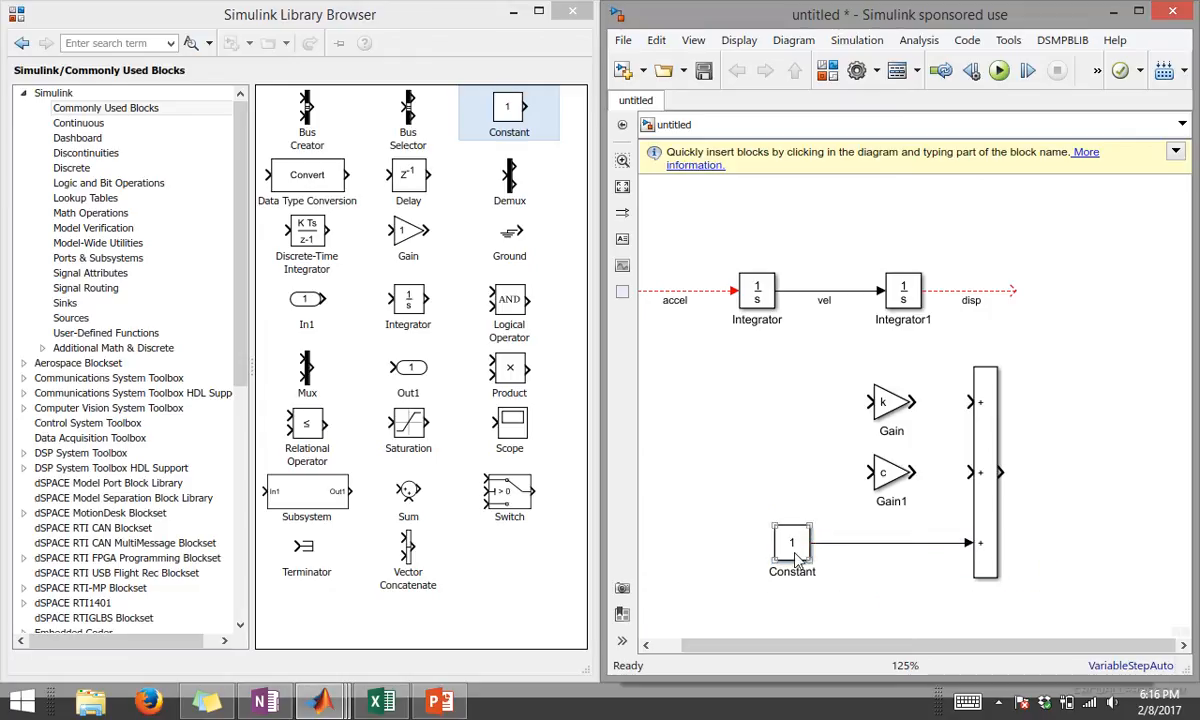
{"action": "left_click", "coordinate": [90, 307]}
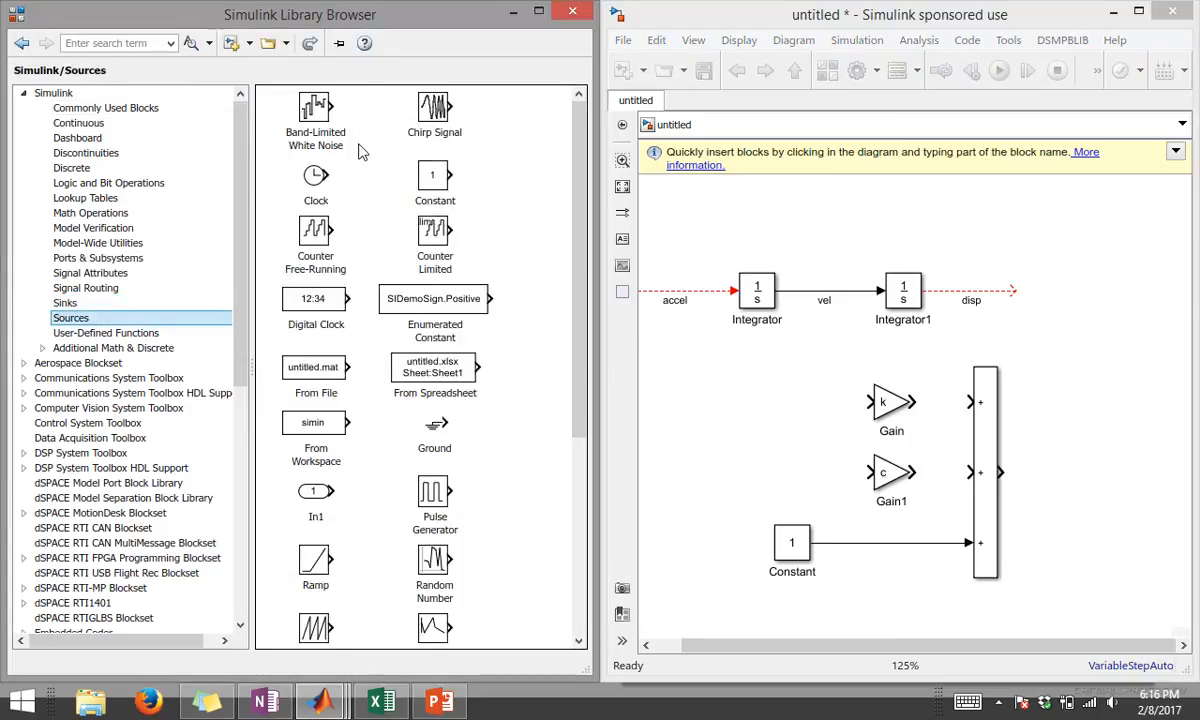
{"action": "scroll", "coordinate": [335, 450], "scroll_direction": "down", "scroll_amount": 1}
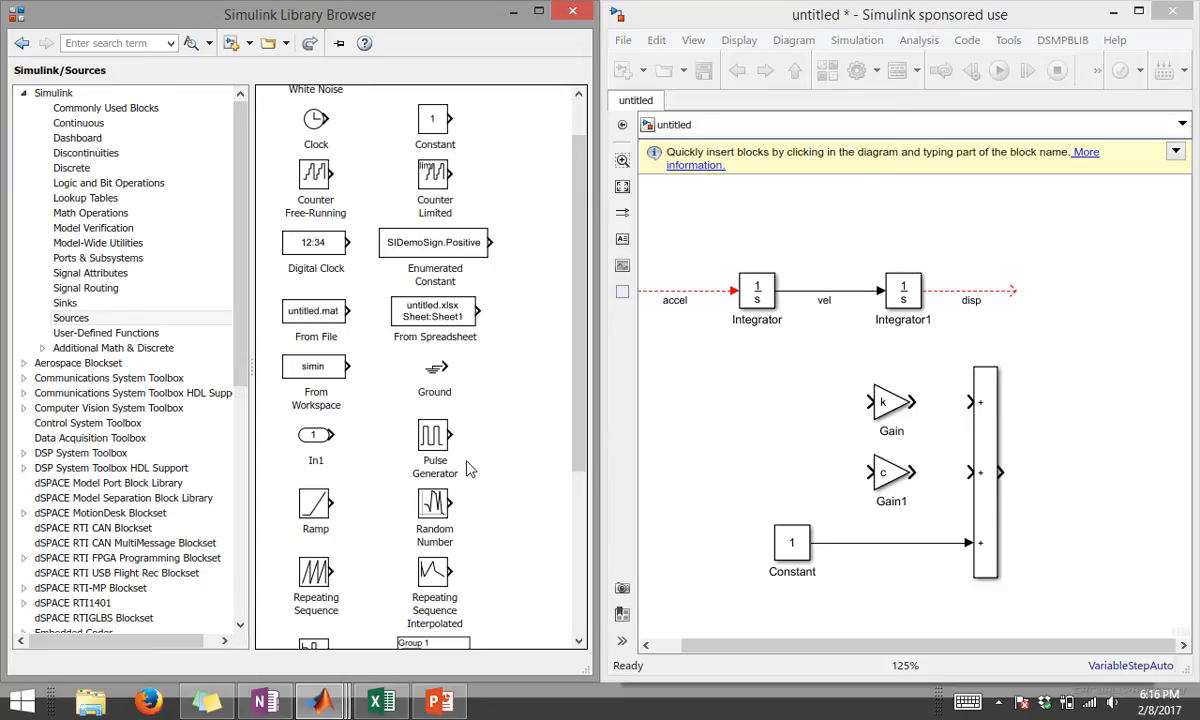
{"action": "mouse_move", "coordinate": [470, 468]}
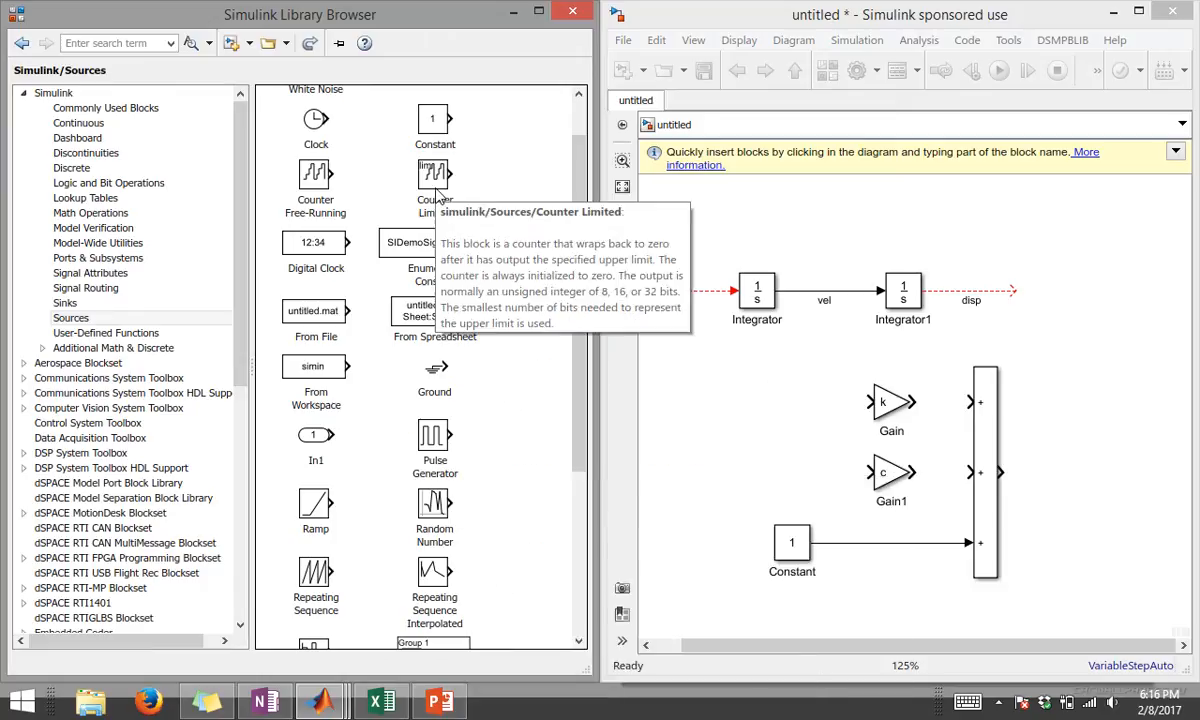
{"action": "scroll", "coordinate": [415, 225], "scroll_direction": "down", "scroll_amount": 5}
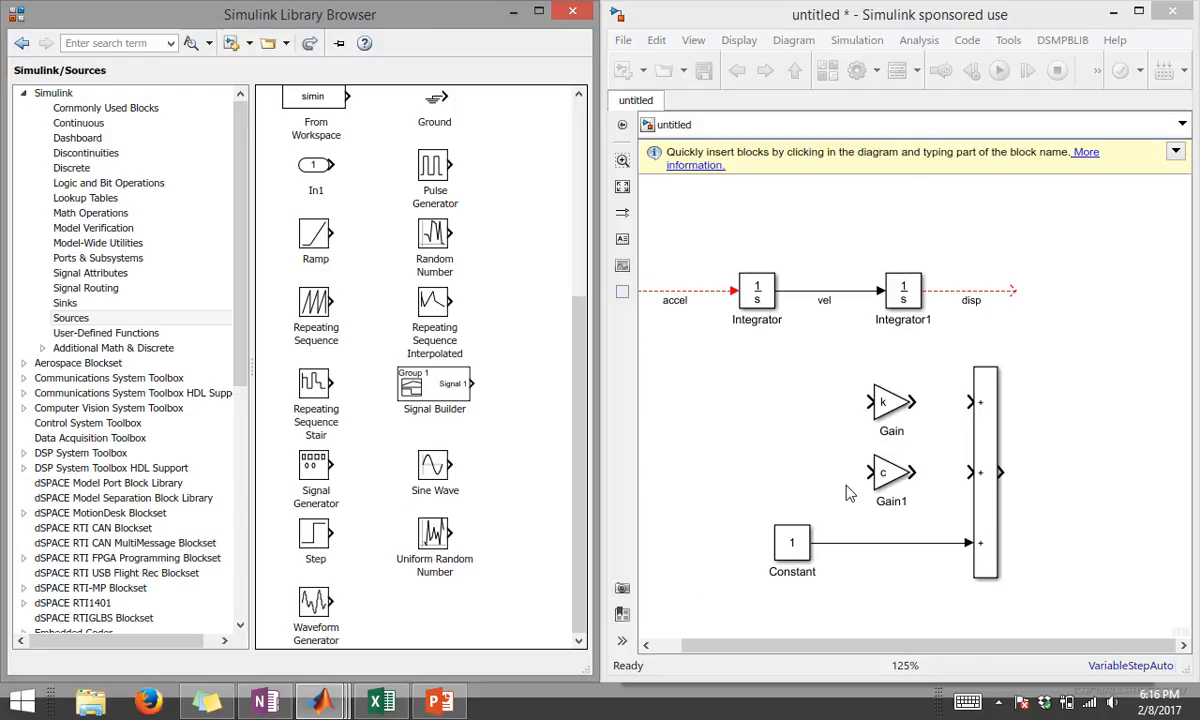
{"action": "left_click", "coordinate": [798, 462]}
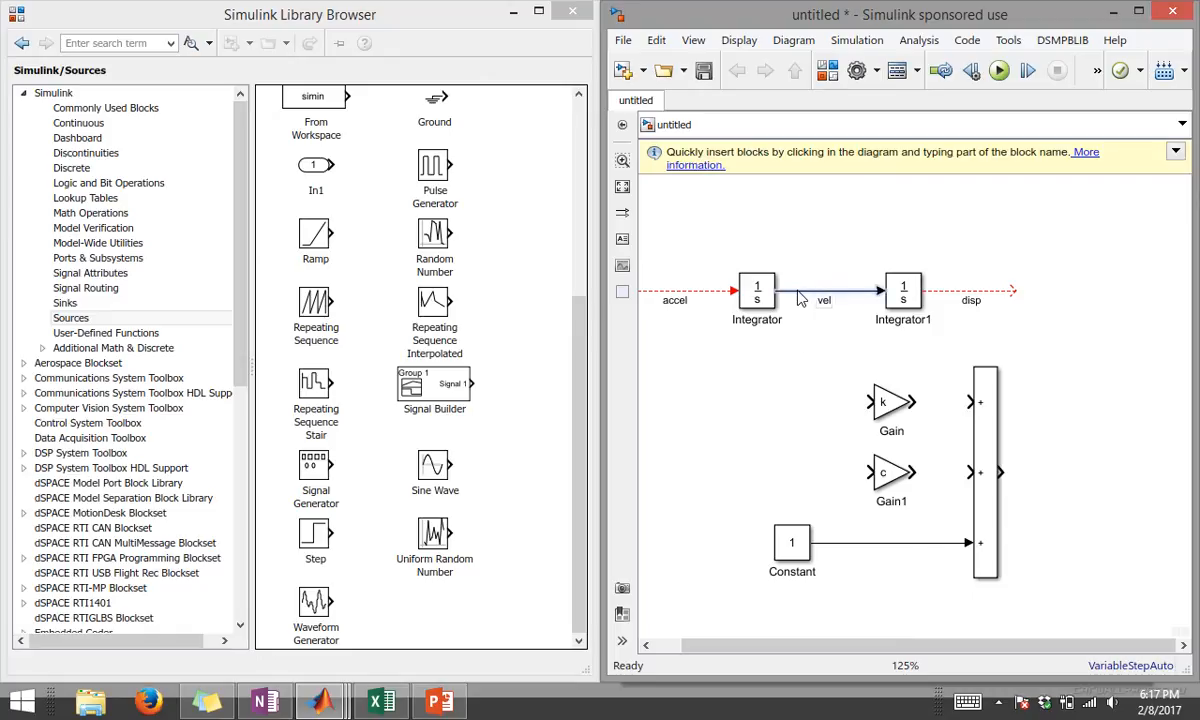
Branch the vel signal line to the c Gain block's input and the disp signal line to the k Gain block's input.
{"action": "mouse_move", "coordinate": [800, 298]}
{"action": "left_mouse_down"}
{"action": "mouse_move", "coordinate": [798, 400]}
{"action": "mouse_move", "coordinate": [830, 396]}
{"action": "mouse_move", "coordinate": [809, 450]}
{"action": "mouse_move", "coordinate": [836, 410]}
{"action": "mouse_move", "coordinate": [809, 530]}
{"action": "mouse_move", "coordinate": [858, 585]}
{"action": "mouse_move", "coordinate": [1007, 490]}
{"action": "mouse_move", "coordinate": [958, 593]}
{"action": "mouse_move", "coordinate": [882, 503]}
{"action": "mouse_move", "coordinate": [902, 305]}
{"action": "mouse_move", "coordinate": [795, 440]}
{"action": "mouse_move", "coordinate": [804, 450]}
{"action": "mouse_move", "coordinate": [760, 575]}
{"action": "mouse_move", "coordinate": [785, 588]}
{"action": "left_mouse_up"}
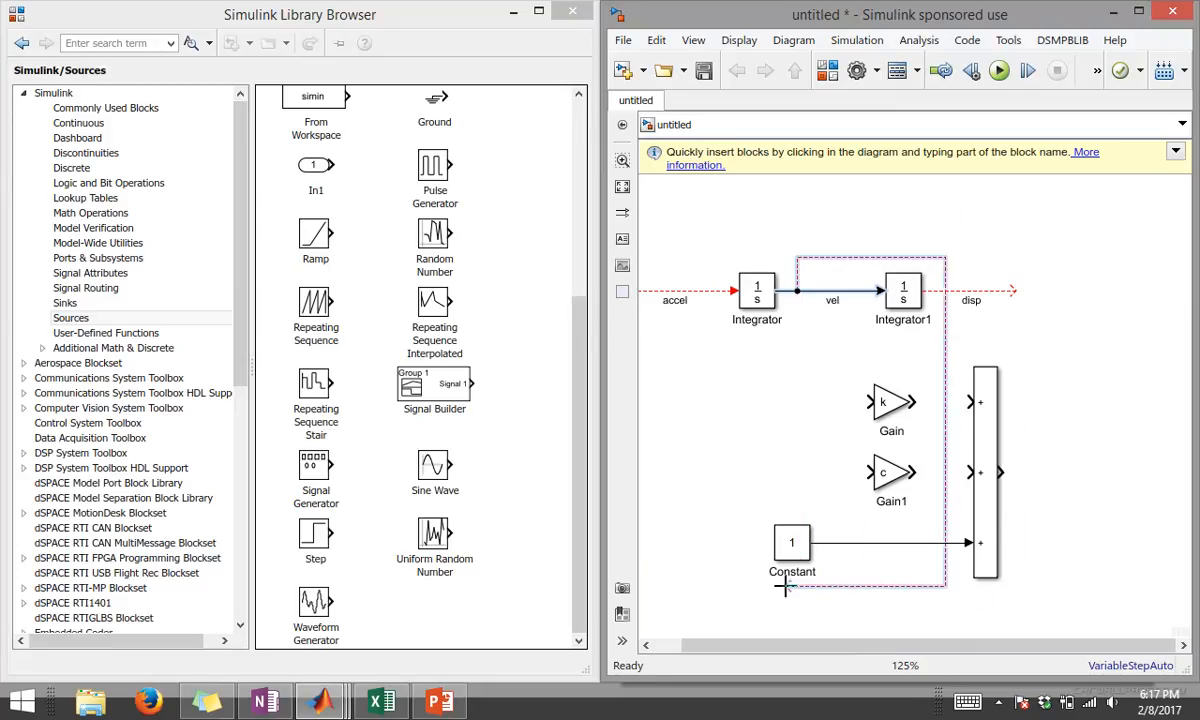
{"action": "left_click_drag", "start_coordinate": [785, 588], "coordinate": [878, 472]}
{"action": "left_click", "coordinate": [850, 412]}
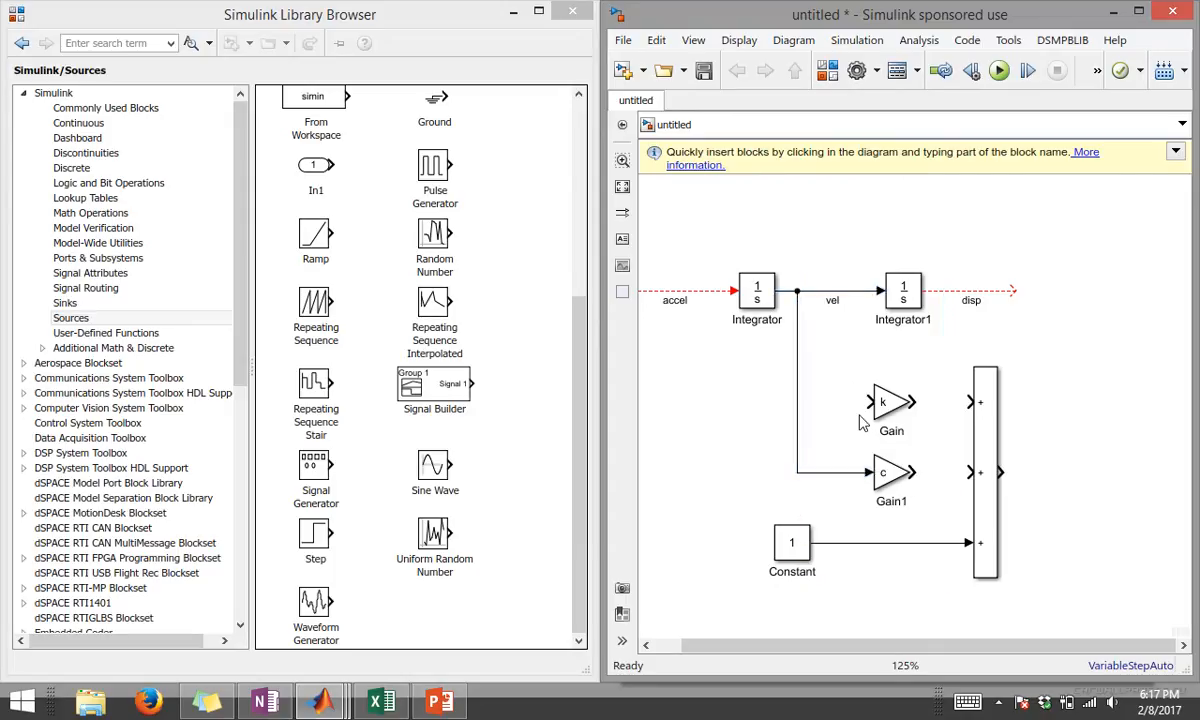
{"action": "left_click", "coordinate": [898, 488]}
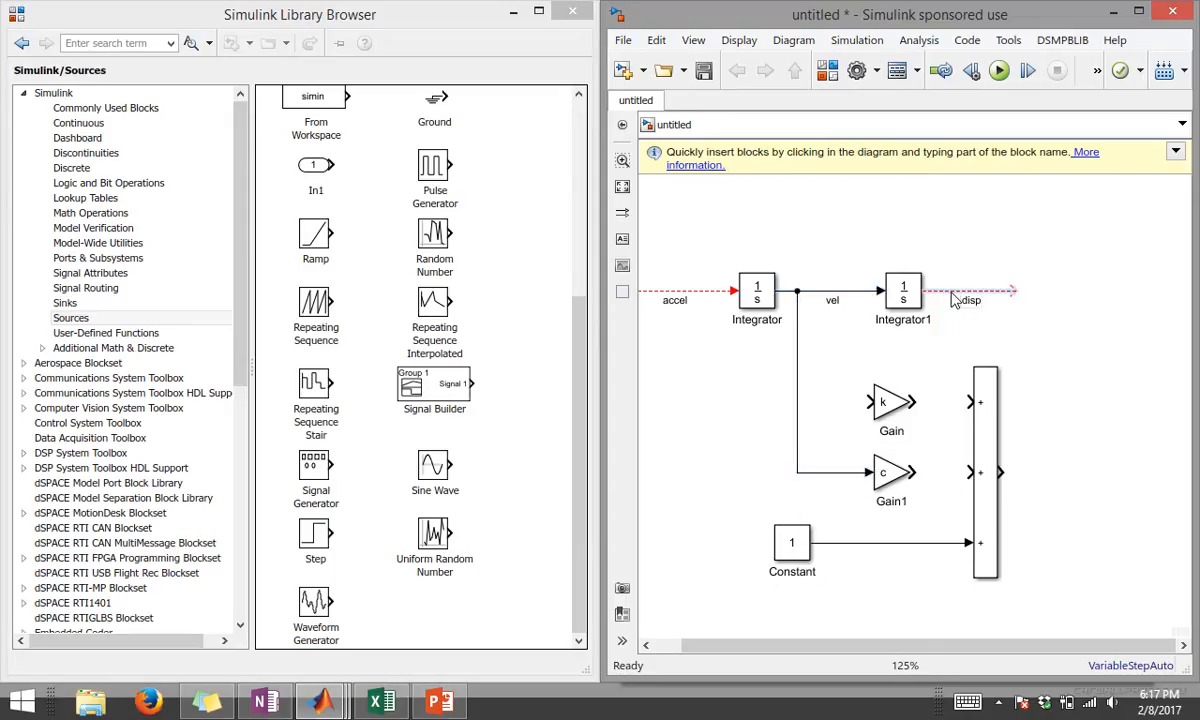
{"action": "left_click_drag", "start_coordinate": [952, 291], "coordinate": [880, 398]}
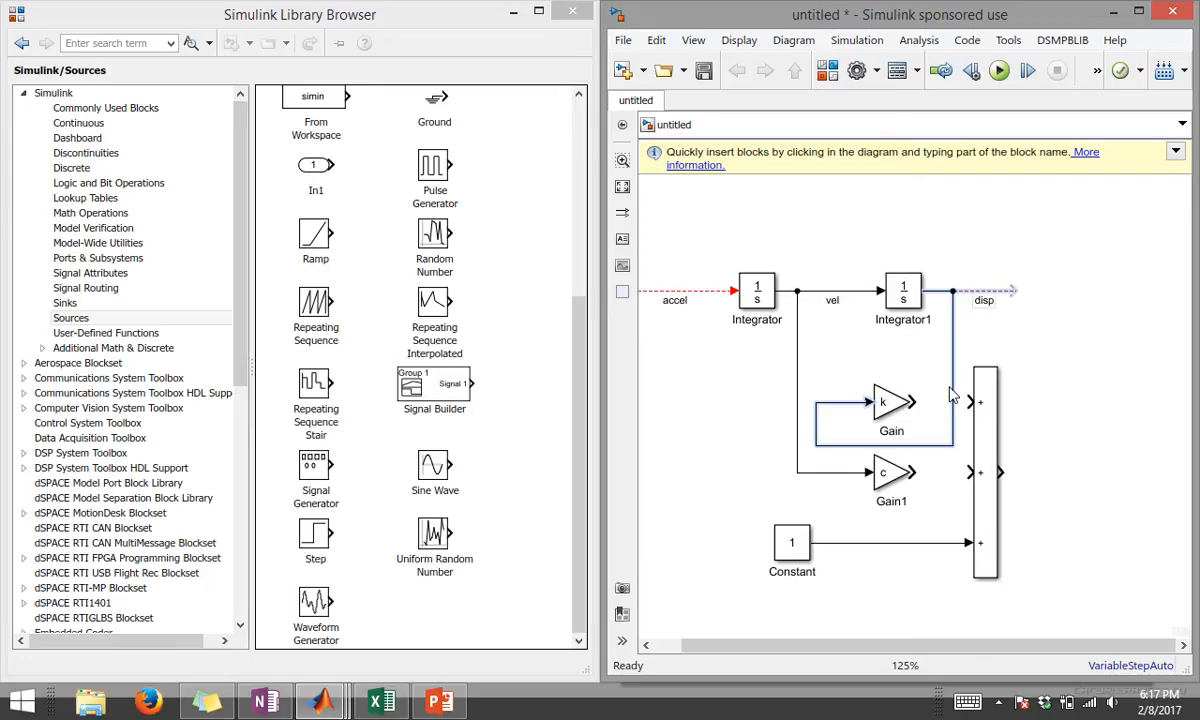
Reroute the disp branch over Integrator1 into the k Gain, and connect the k and c Gain outputs to the Sum block's first two inputs.
{"action": "left_click_drag", "start_coordinate": [955, 397], "coordinate": [836, 393]}
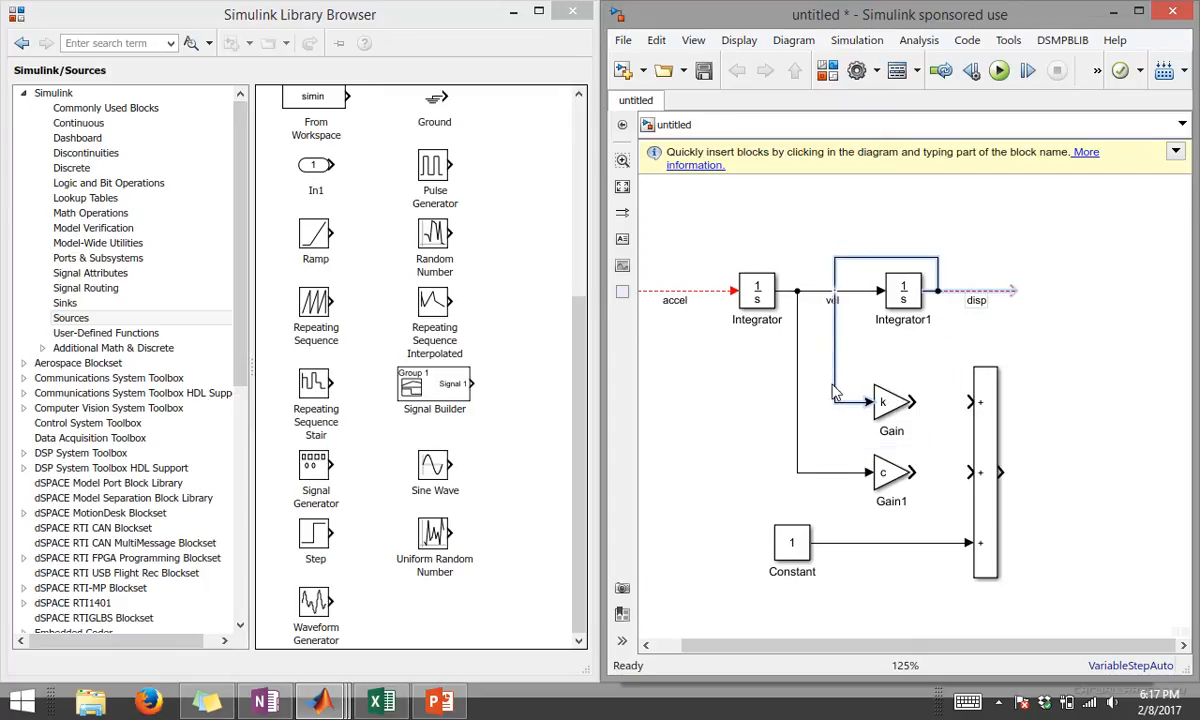
{"action": "left_click", "coordinate": [872, 328]}
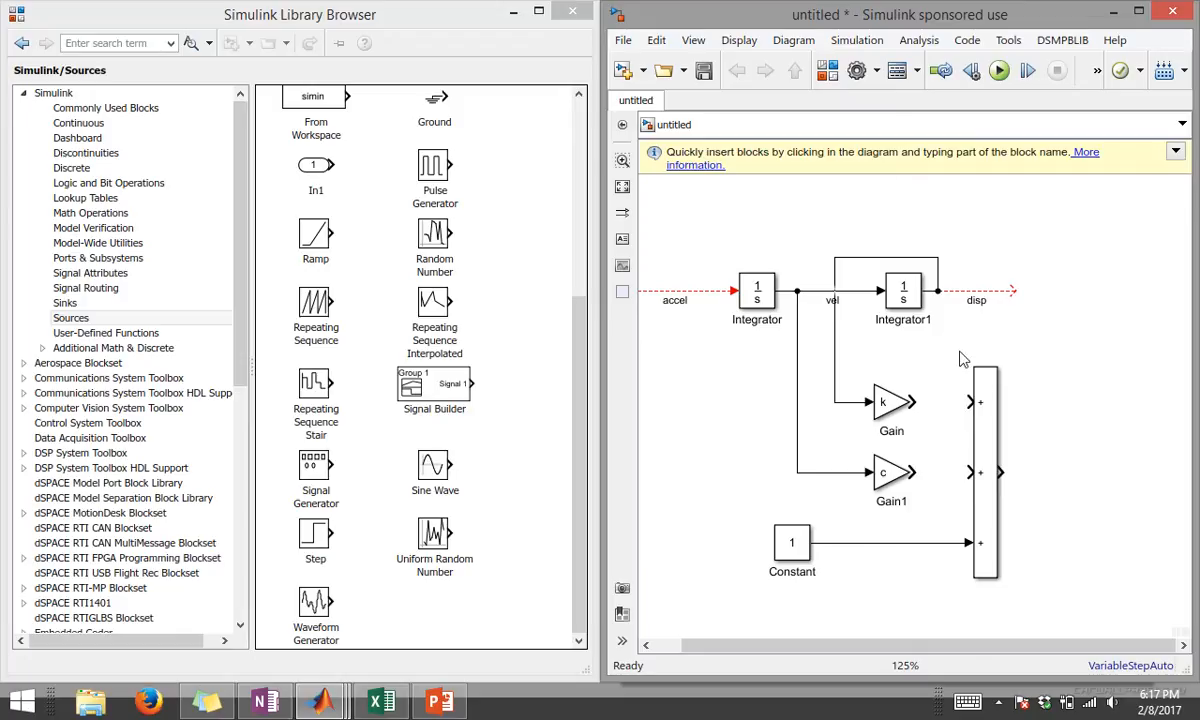
{"action": "left_click", "coordinate": [905, 420]}
{"action": "left_click_drag", "start_coordinate": [914, 402], "coordinate": [971, 402]}
{"action": "left_click_drag", "start_coordinate": [914, 472], "coordinate": [970, 472]}
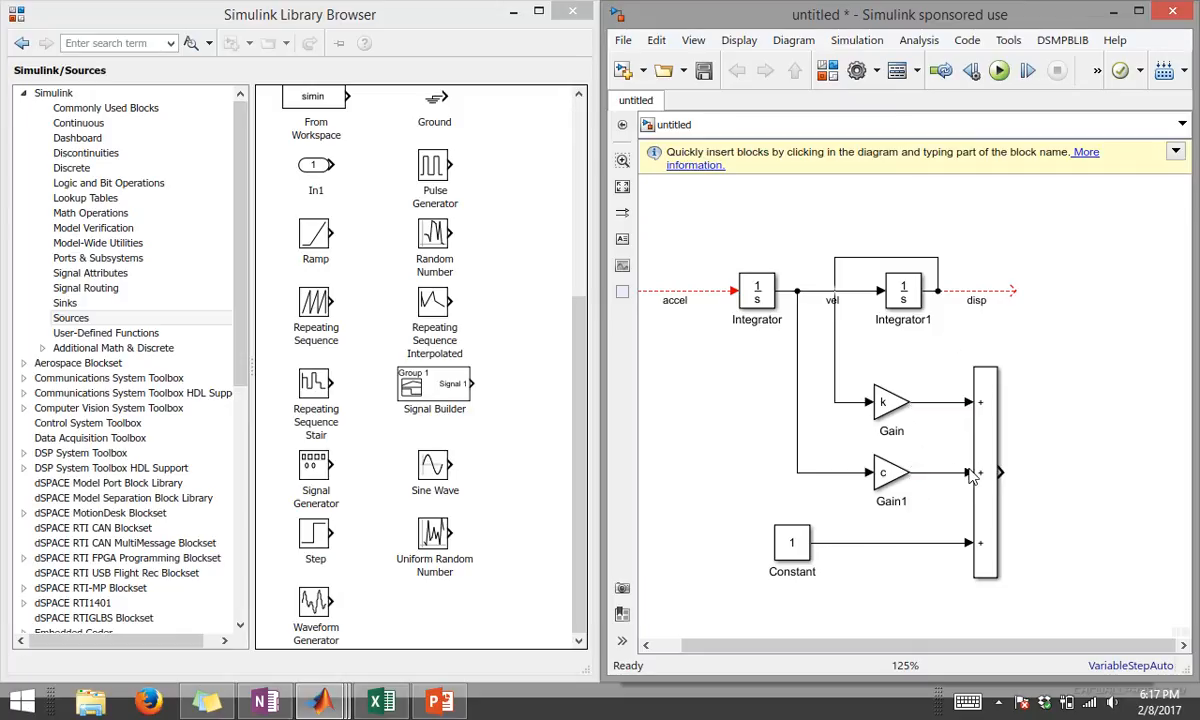
Duplicate the c Gain block onto the Sum block's output and set the copy's gain to 1/m.
{"action": "left_click_drag", "start_coordinate": [718, 410], "coordinate": [800, 428]}
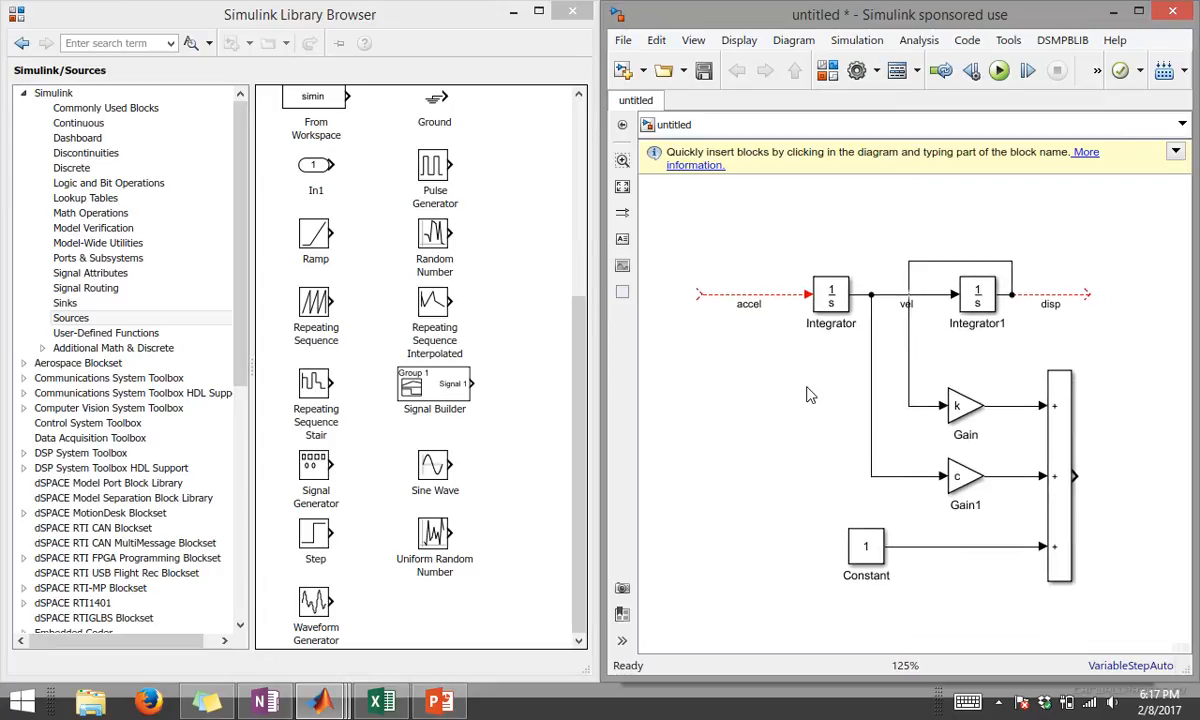
{"action": "left_click_drag", "start_coordinate": [779, 338], "coordinate": [826, 317]}
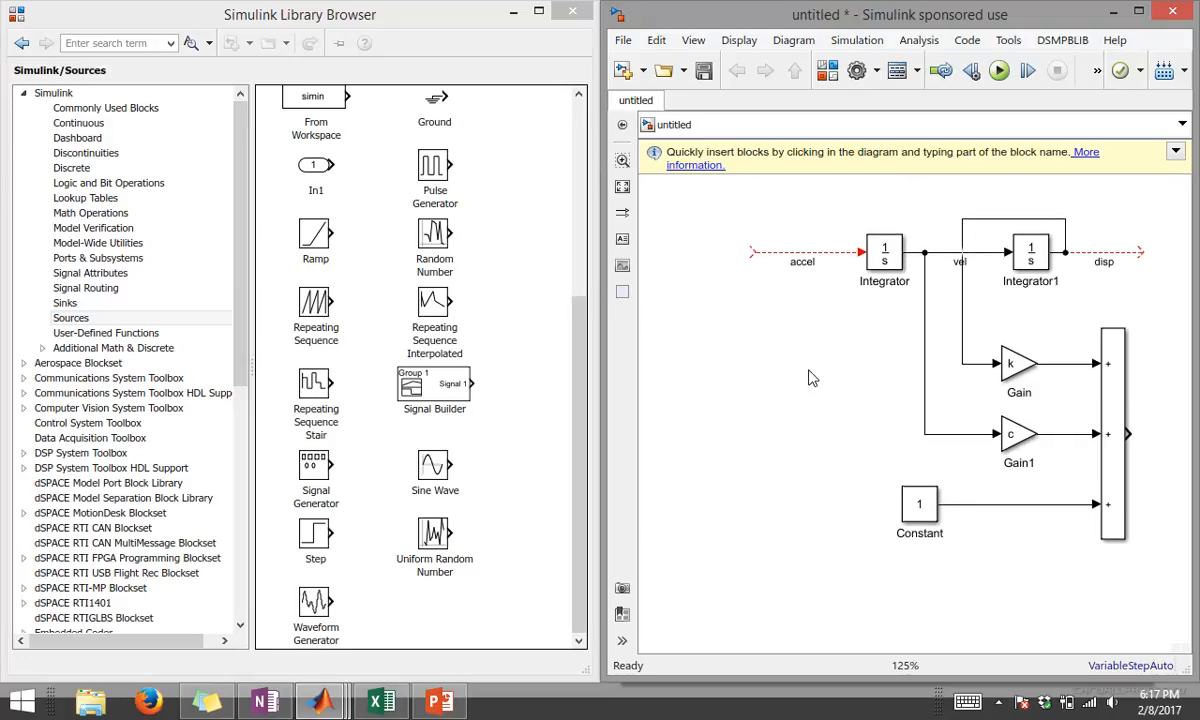
{"action": "left_click_drag", "start_coordinate": [865, 372], "coordinate": [813, 374]}
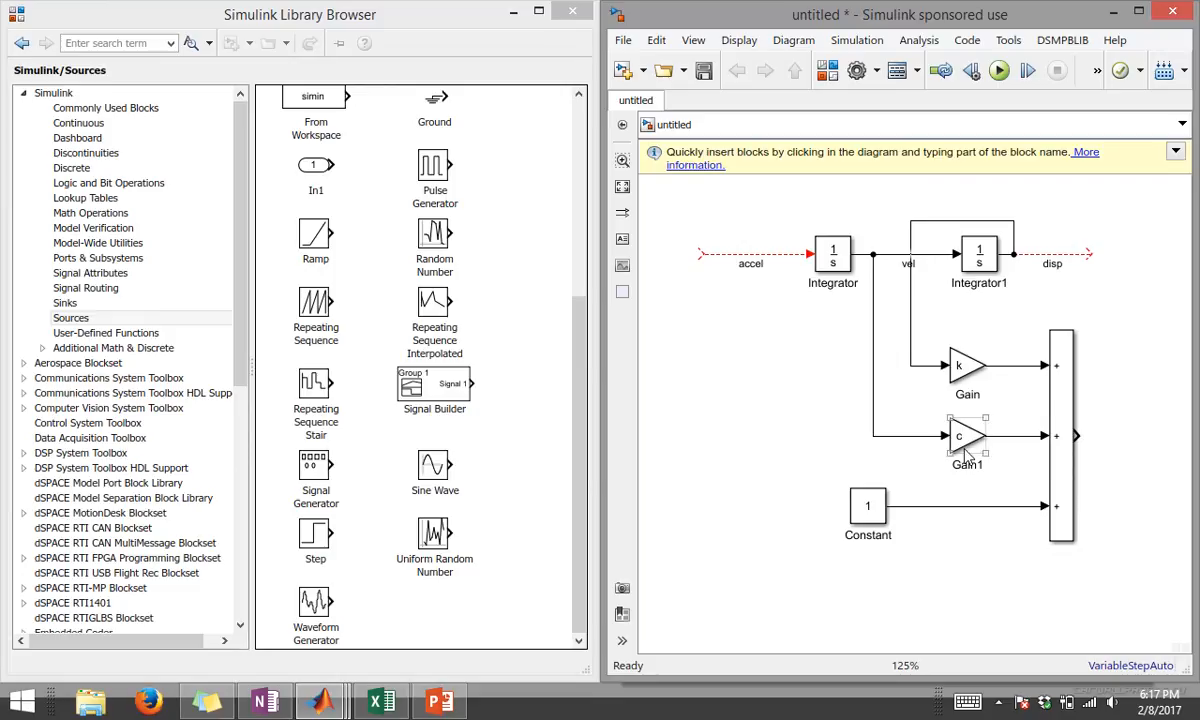
{"action": "left_click_drag", "start_coordinate": [964, 440], "coordinate": [1138, 448]}
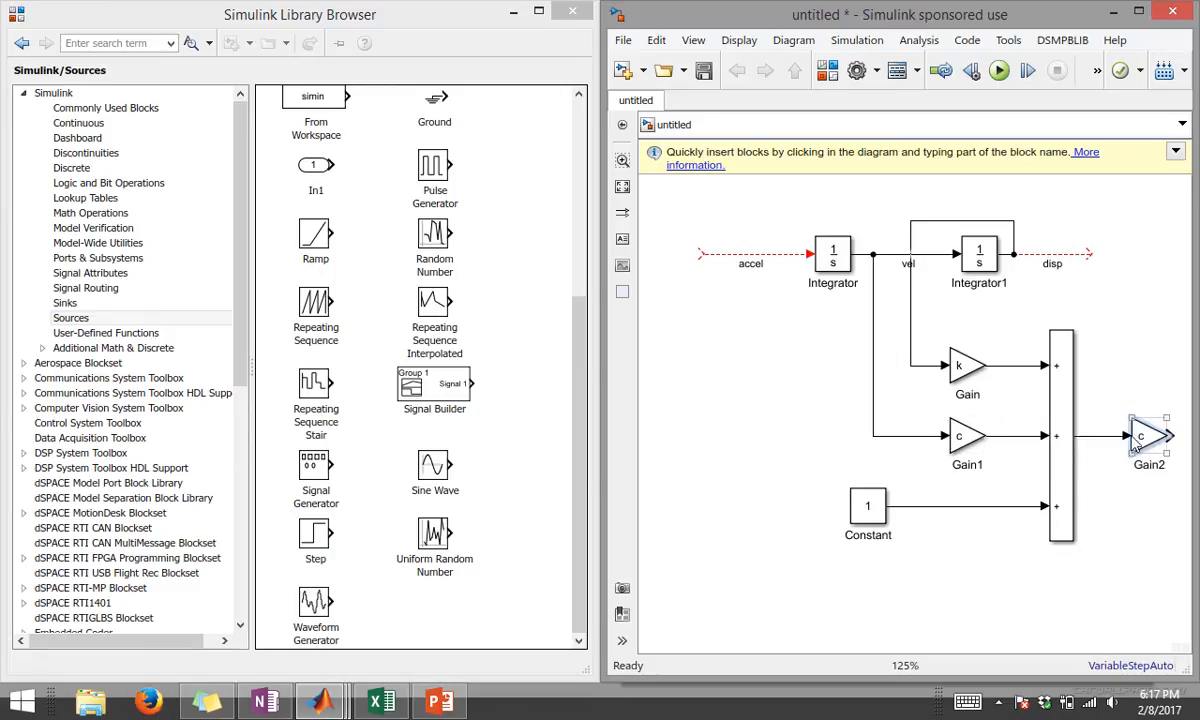
{"action": "double_click", "coordinate": [1138, 448]}
{"action": "type", "text": "1"}
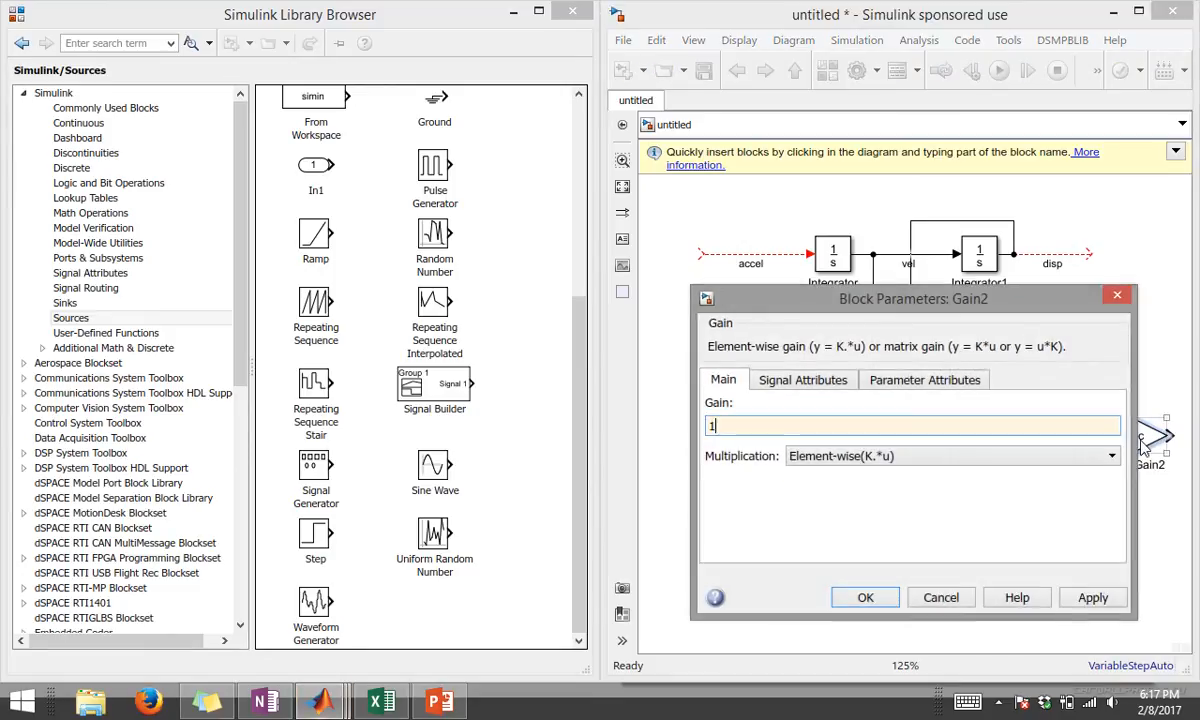
{"action": "type", "text": "/m"}
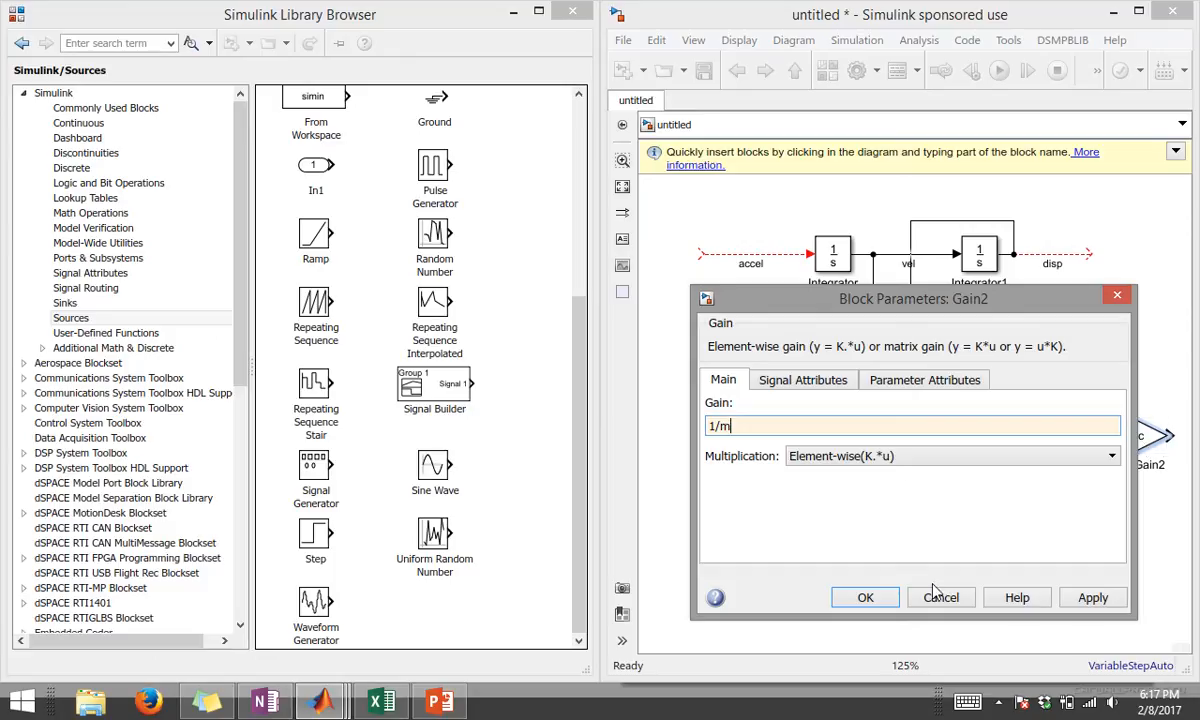
{"action": "left_click", "coordinate": [867, 600]}
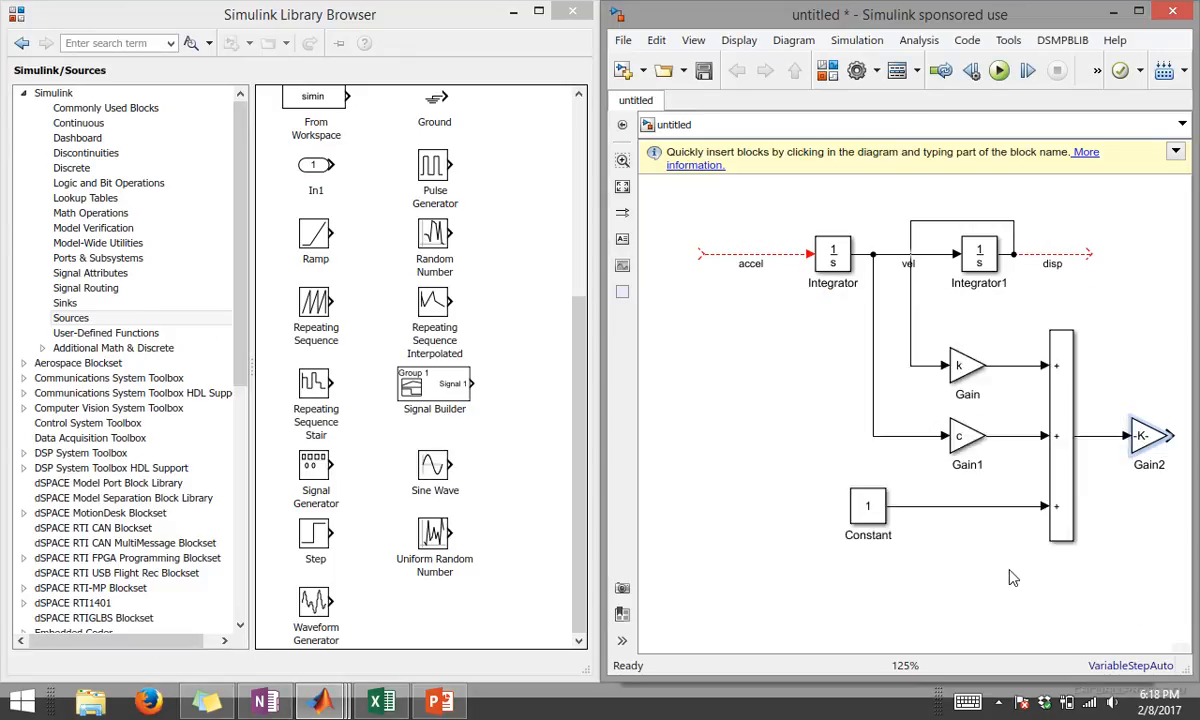
Enlarge the new Gain block at the Sum output so its 1/m value is readable, and align it with the Sum block's output.
{"action": "left_click", "coordinate": [1131, 582]}
{"action": "scroll", "coordinate": [1160, 458], "scroll_direction": "down", "scroll_amount": 1}
{"action": "left_click", "coordinate": [1150, 462]}
{"action": "scroll", "coordinate": [1155, 470], "scroll_direction": "up", "scroll_amount": 2}
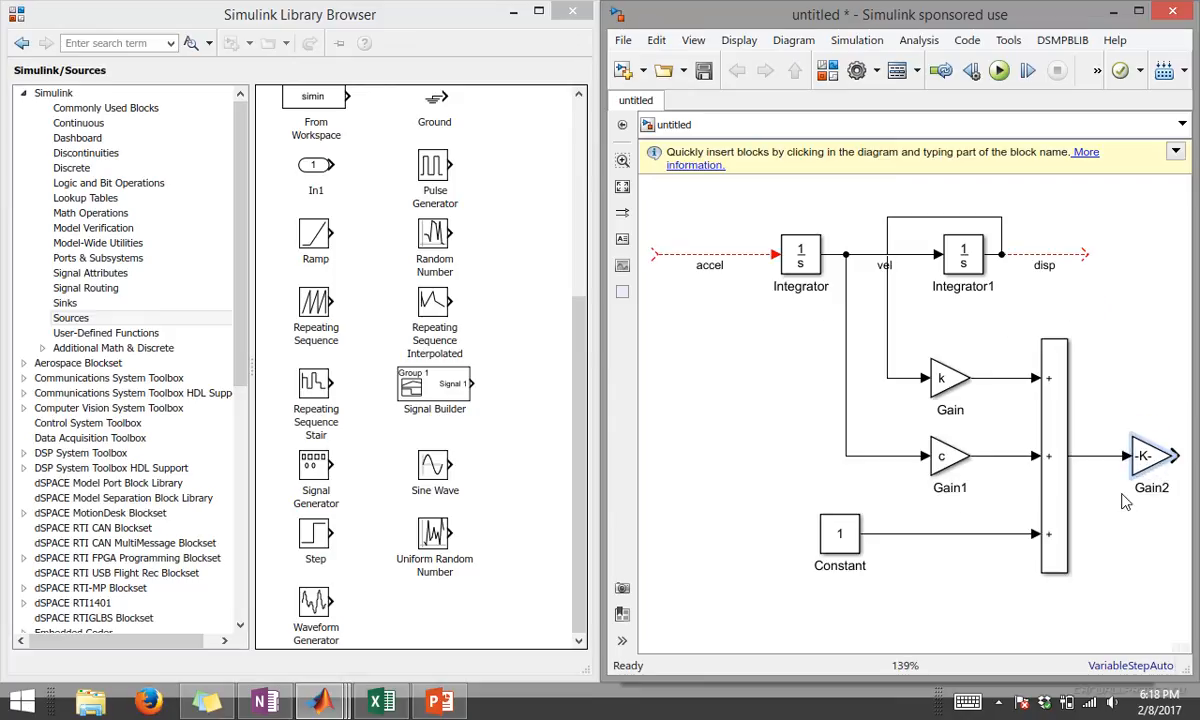
{"action": "left_click_drag", "start_coordinate": [1195, 478], "coordinate": [1118, 529]}
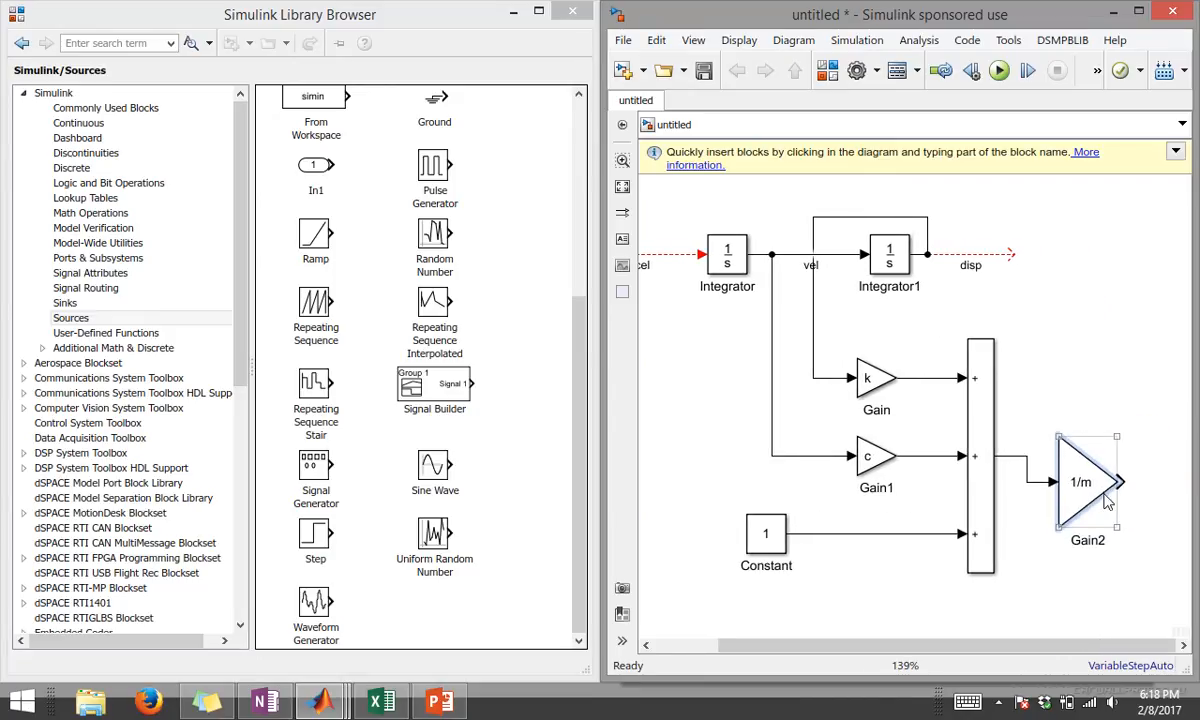
{"action": "left_click_drag", "start_coordinate": [1088, 484], "coordinate": [1088, 455]}
{"action": "left_click", "coordinate": [1097, 608]}
{"action": "key", "text": "space"}
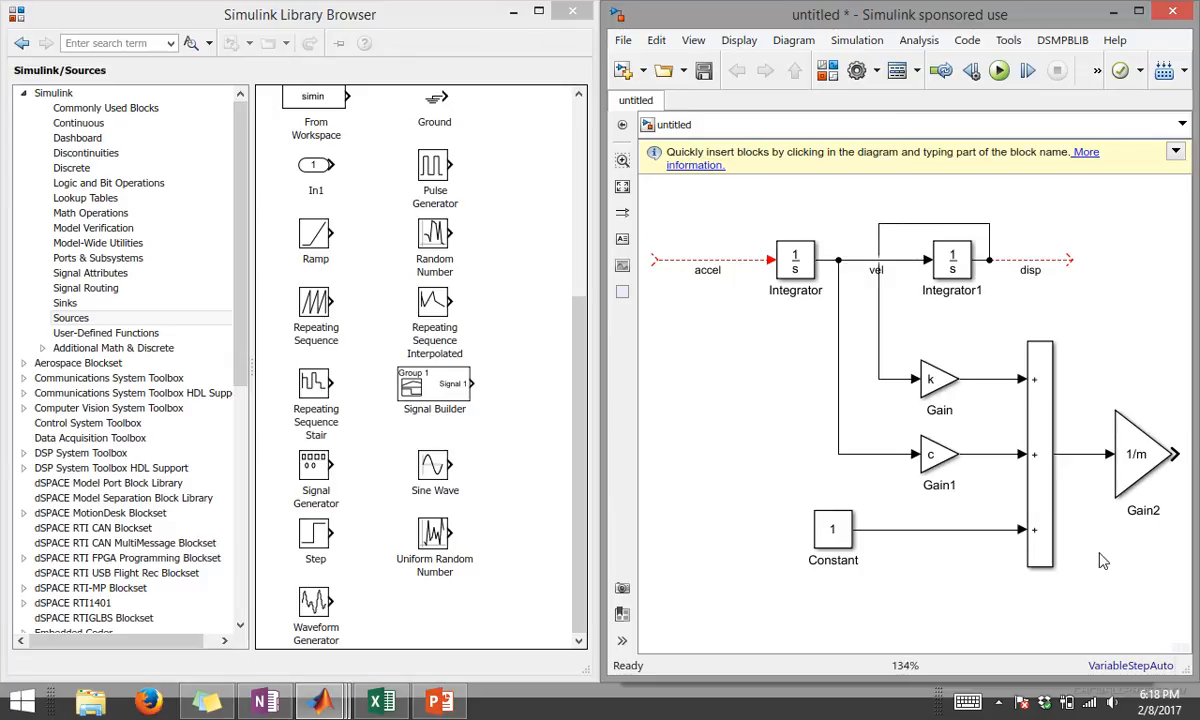
{"action": "double_click", "coordinate": [1138, 455]}
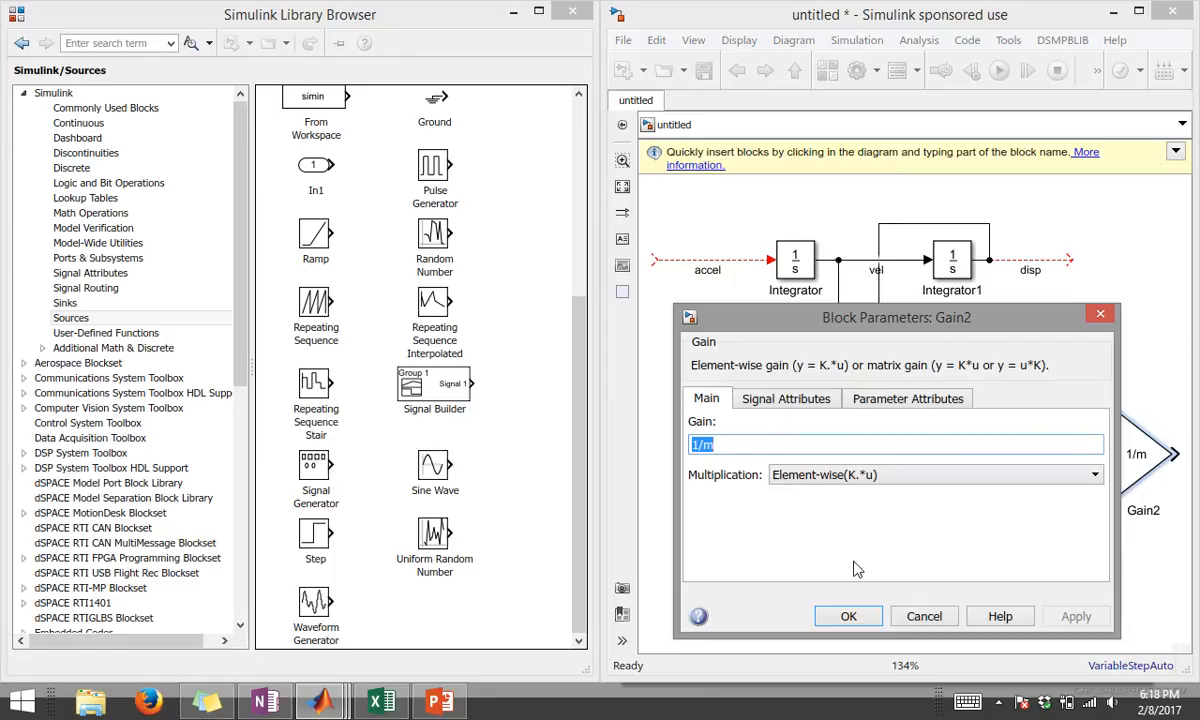
{"action": "left_click", "coordinate": [848, 616]}
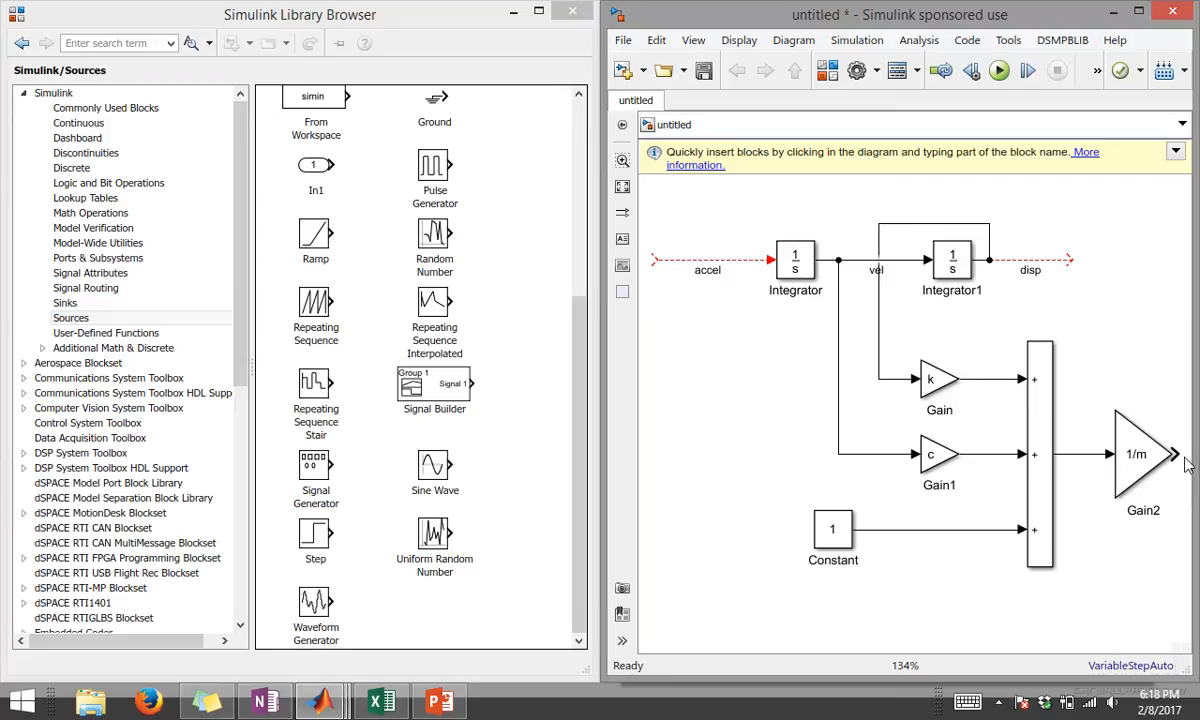
Connect the 1/m Gain output back around the diagram to the accel line feeding the first Integrator, undoing any stray branch.
{"action": "mouse_move", "coordinate": [1187, 465]}
{"action": "left_mouse_down"}
{"action": "mouse_move", "coordinate": [1181, 632]}
{"action": "mouse_move", "coordinate": [691, 262]}
{"action": "mouse_move", "coordinate": [651, 257]}
{"action": "mouse_move", "coordinate": [680, 269]}
{"action": "mouse_move", "coordinate": [688, 187]}
{"action": "left_mouse_up"}
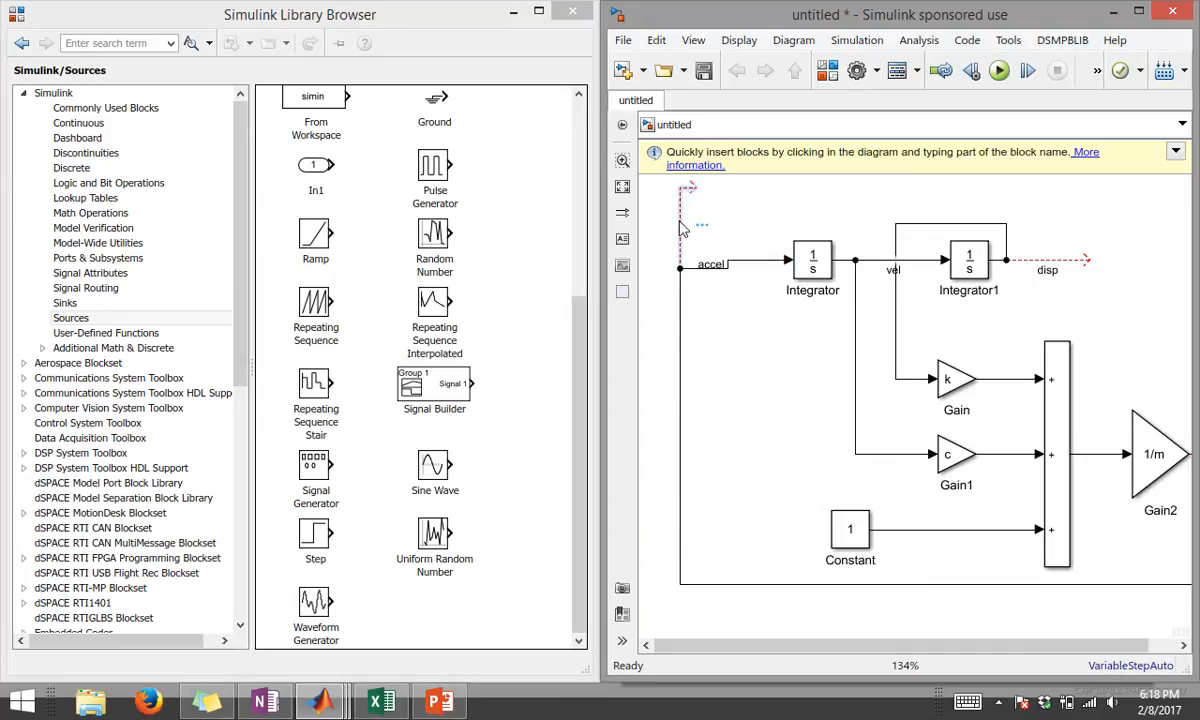
{"action": "key", "text": "ctrl+z"}
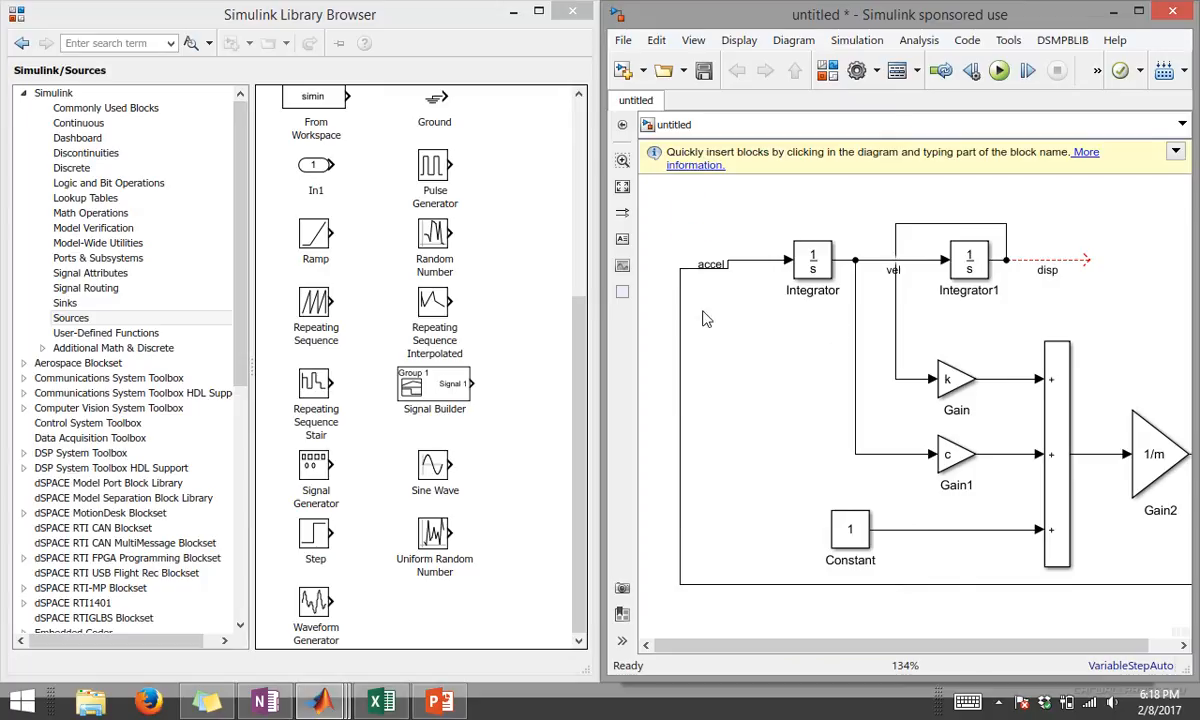
{"action": "scroll", "coordinate": [1100, 315], "scroll_direction": "down", "scroll_amount": 3}
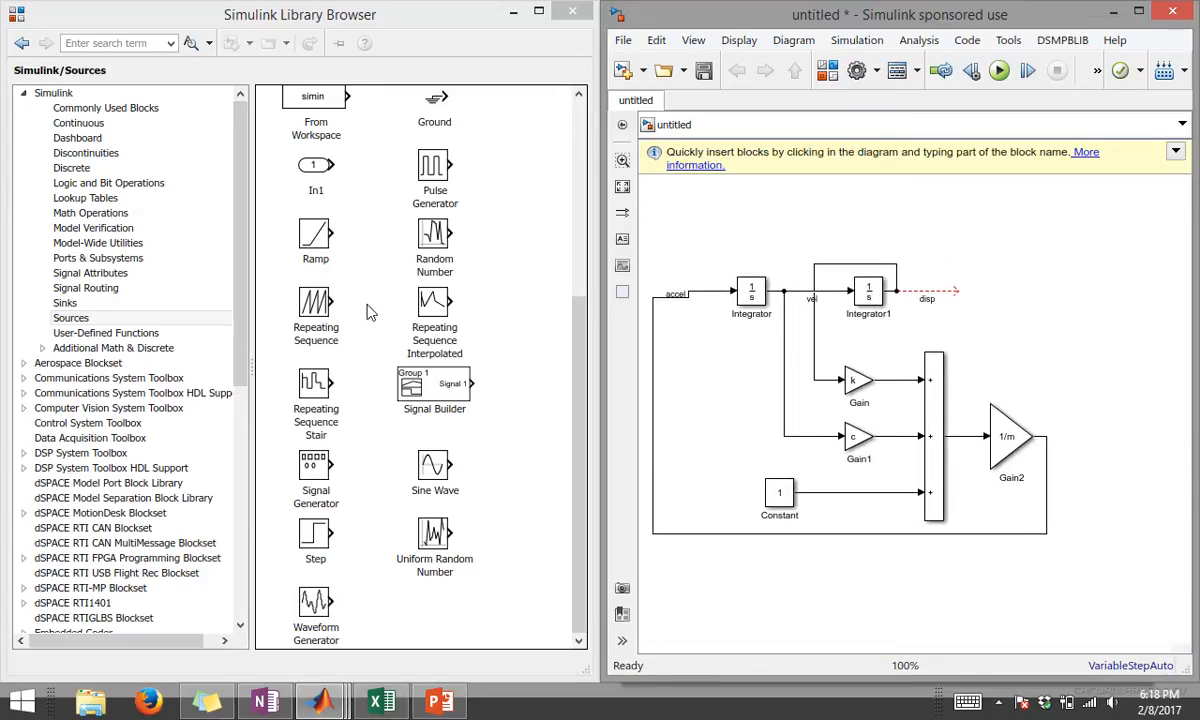
Add a Display and a Scope block from the Sinks library and connect both to the disp signal.
{"action": "left_click", "coordinate": [72, 306]}
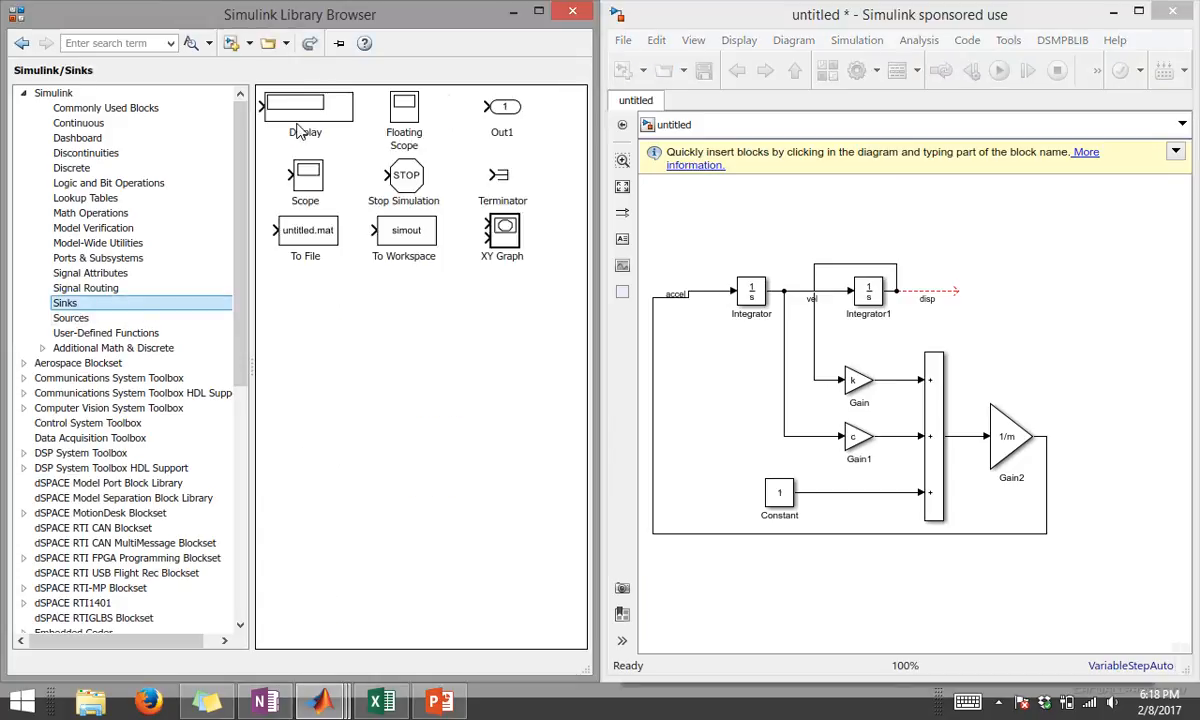
{"action": "left_click_drag", "start_coordinate": [277, 116], "coordinate": [1112, 284]}
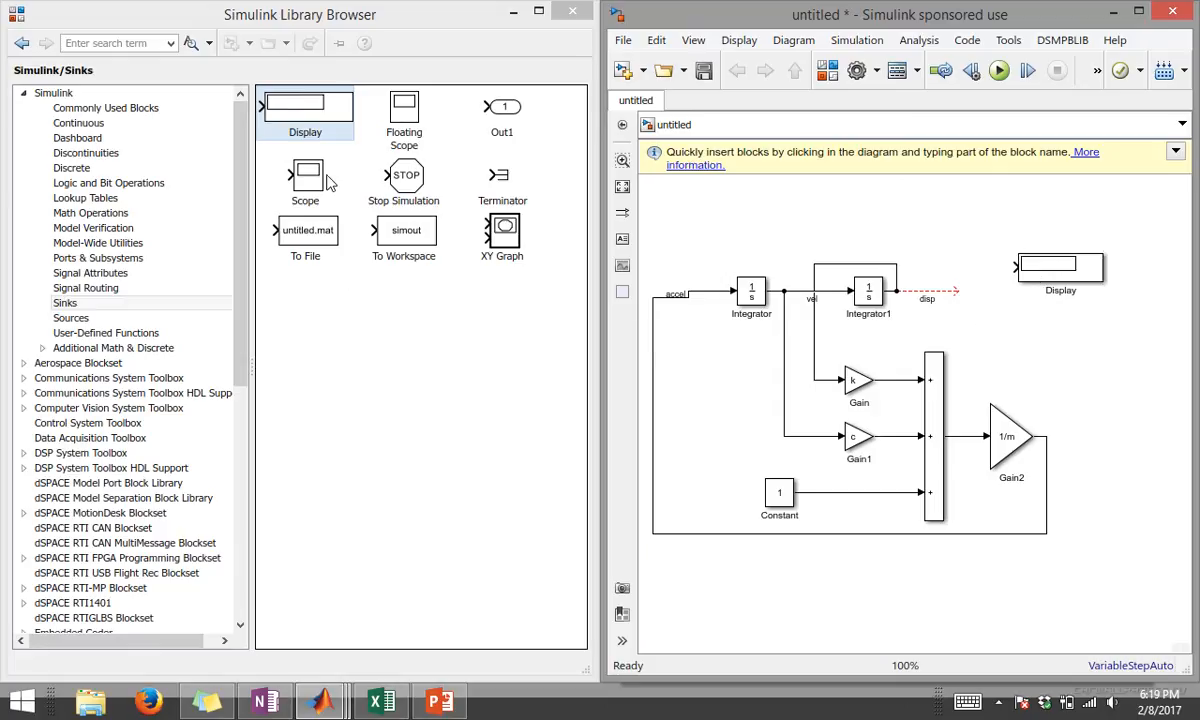
{"action": "left_click_drag", "start_coordinate": [265, 168], "coordinate": [1082, 341]}
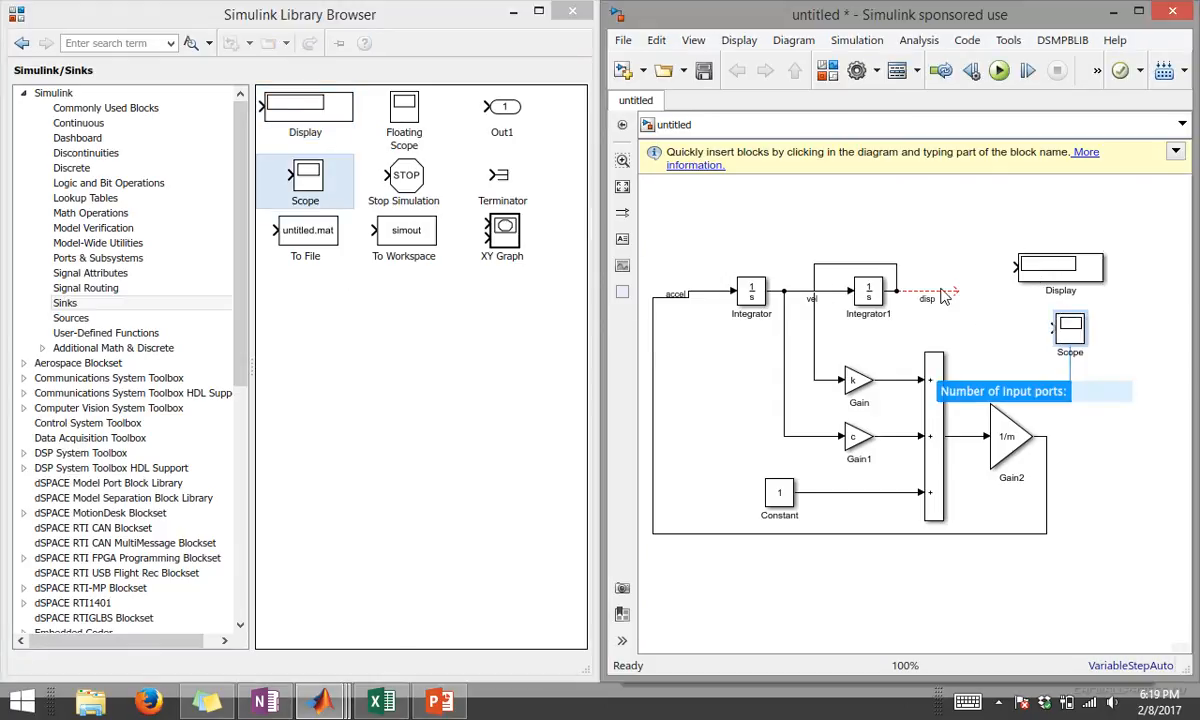
{"action": "left_click_drag", "start_coordinate": [957, 290], "coordinate": [1073, 325]}
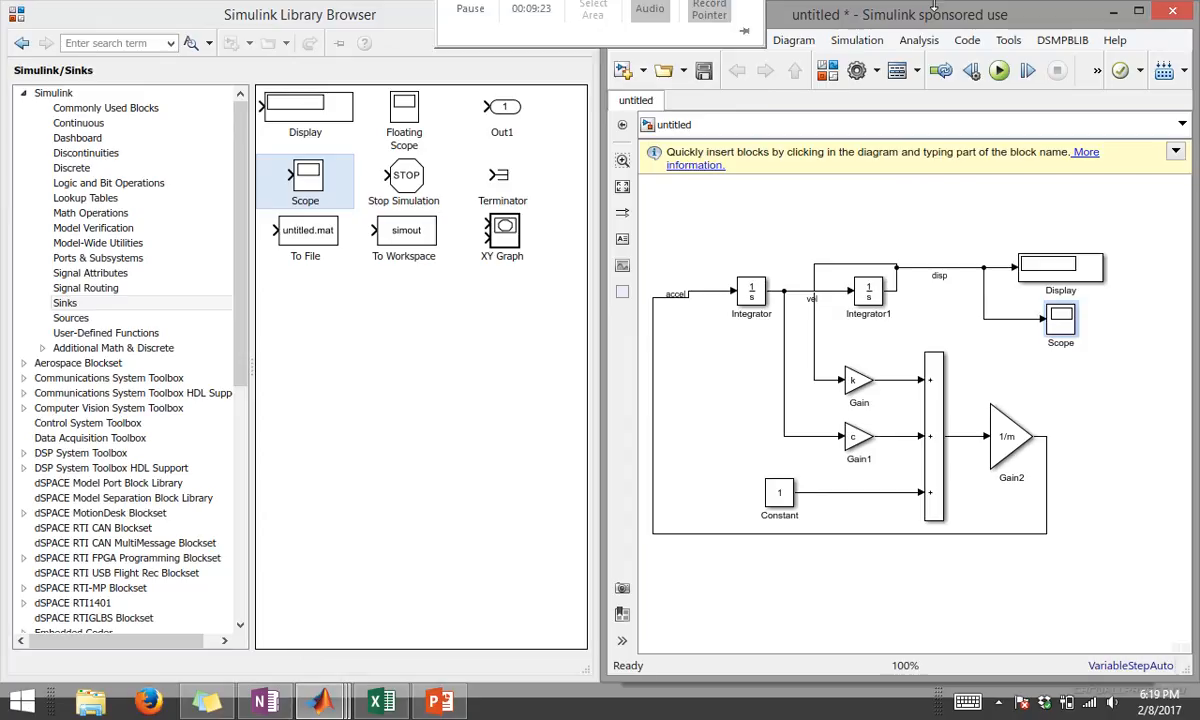
Maximize the model window, dismiss the hint banner and set the simulation stop time to 20.
{"action": "double_click", "coordinate": [877, 15]}
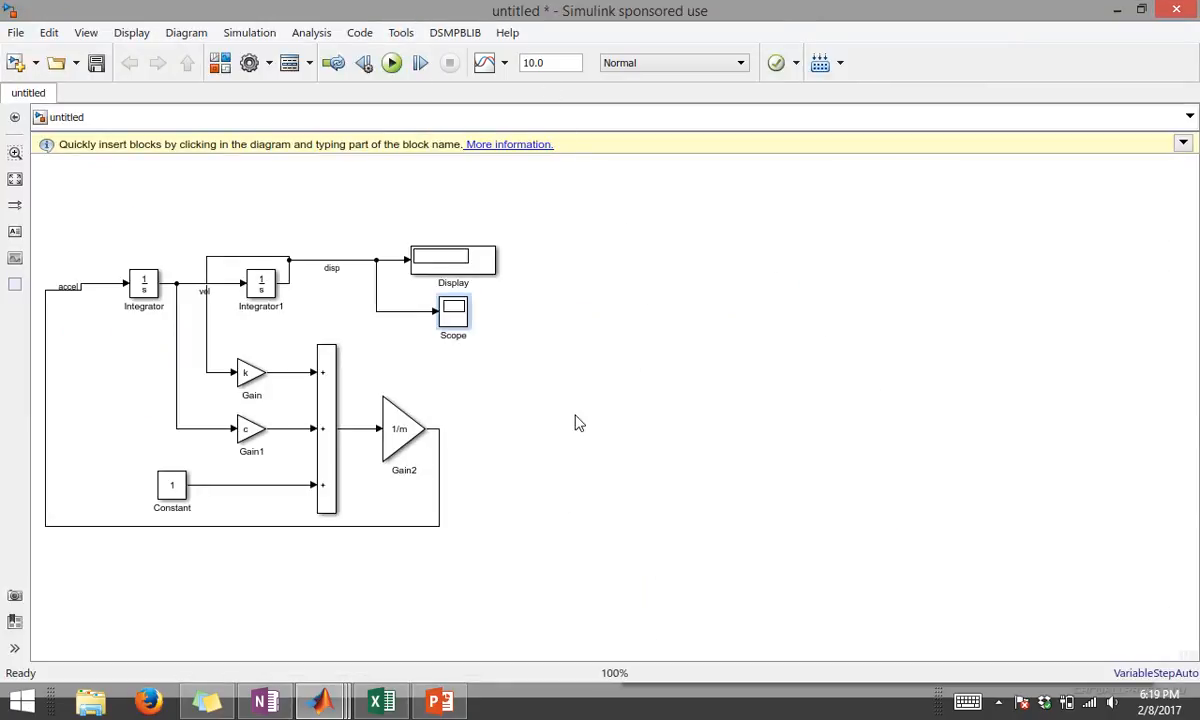
{"action": "left_click", "coordinate": [465, 376]}
{"action": "left_click_drag", "start_coordinate": [466, 370], "coordinate": [662, 380]}
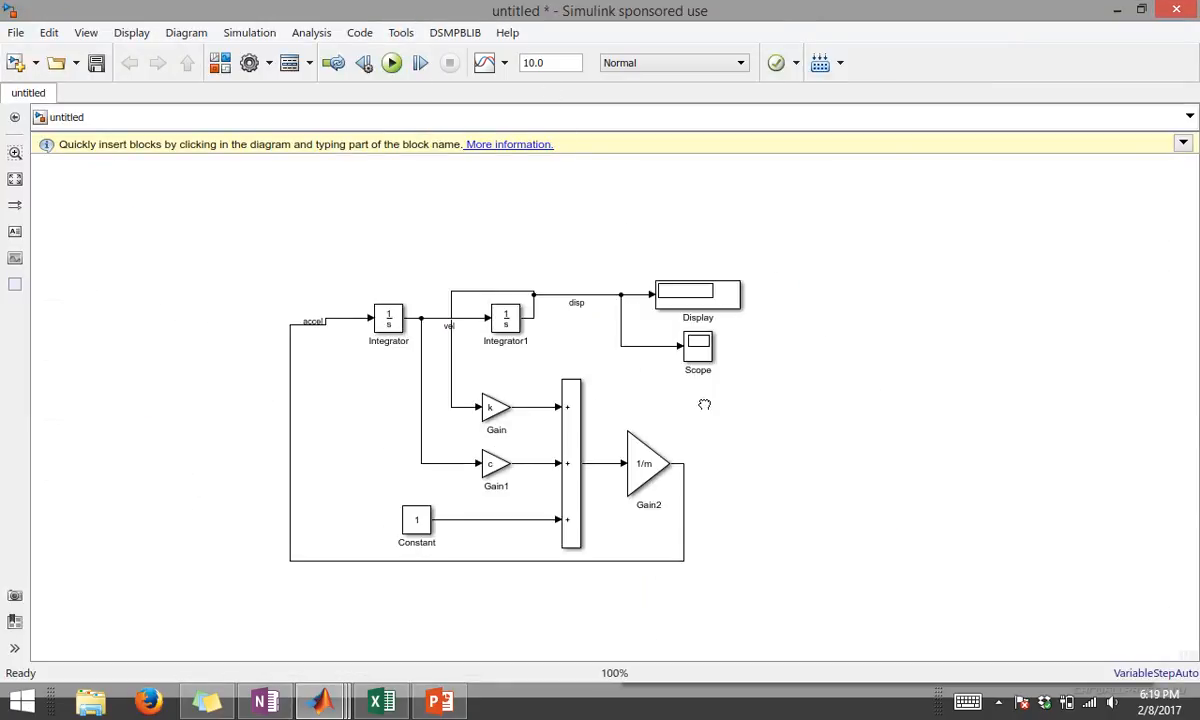
{"action": "scroll", "coordinate": [646, 344], "scroll_direction": "up", "scroll_amount": 3}
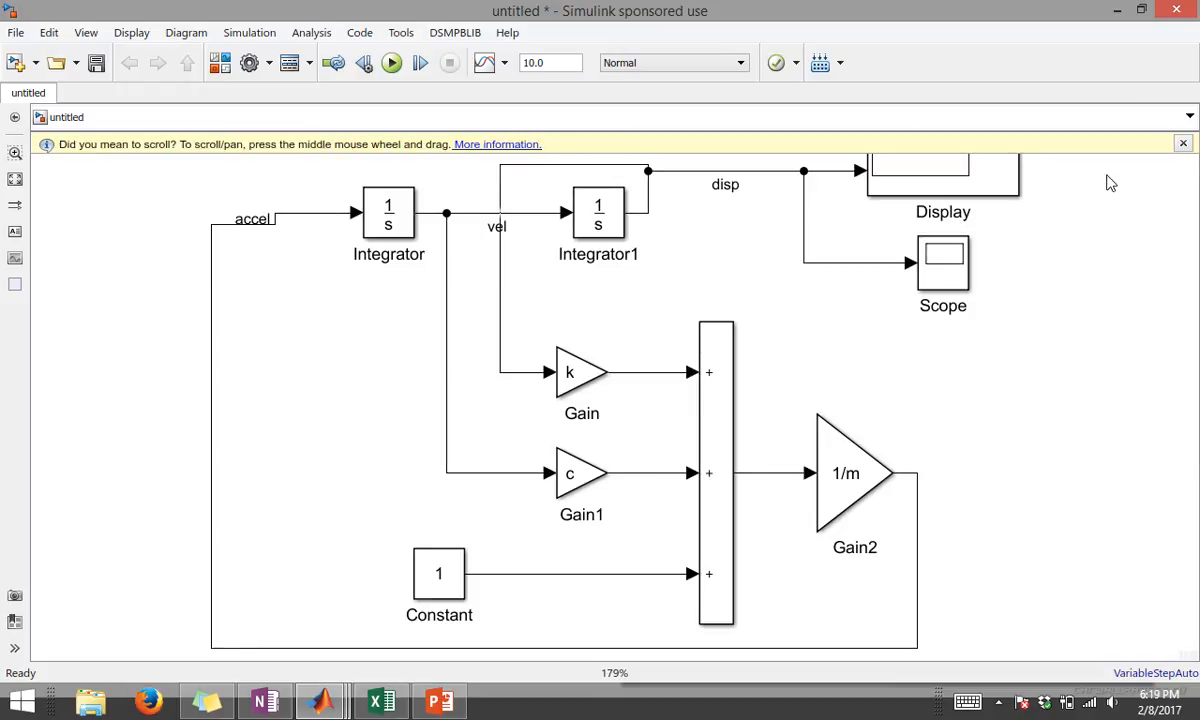
{"action": "left_click", "coordinate": [1184, 144]}
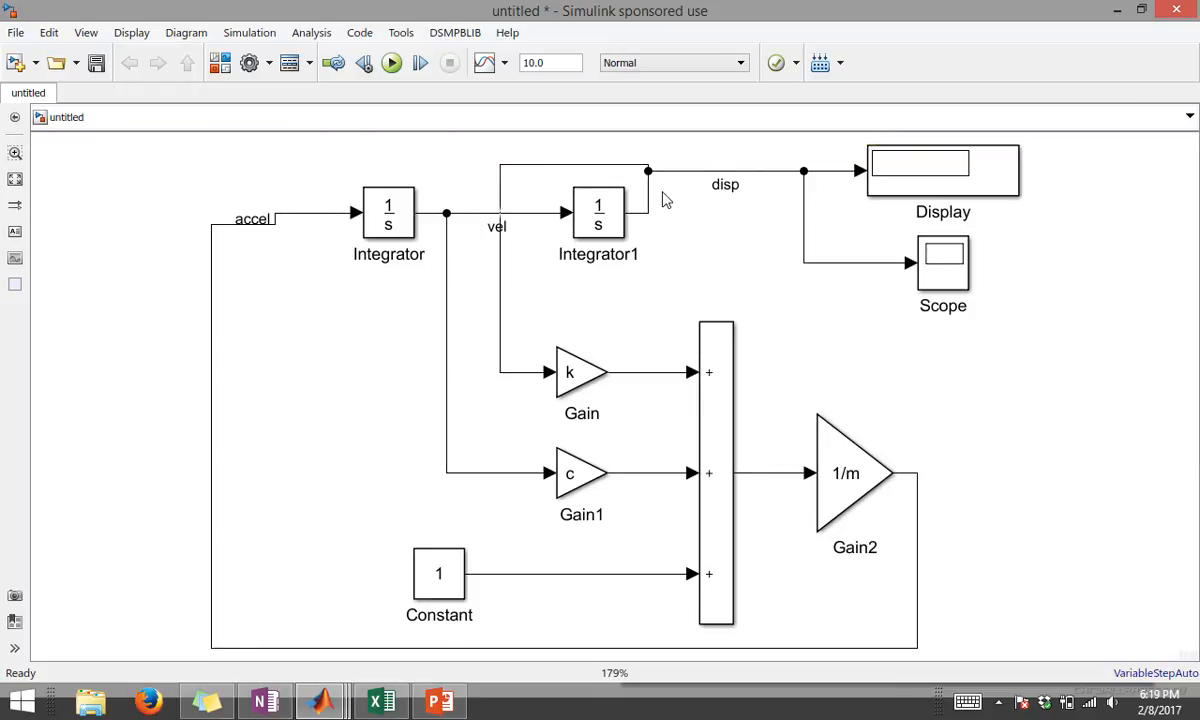
{"action": "left_click", "coordinate": [572, 237]}
{"action": "left_click", "coordinate": [555, 172]}
{"action": "double_click", "coordinate": [559, 67]}
{"action": "type", "text": "inf"}
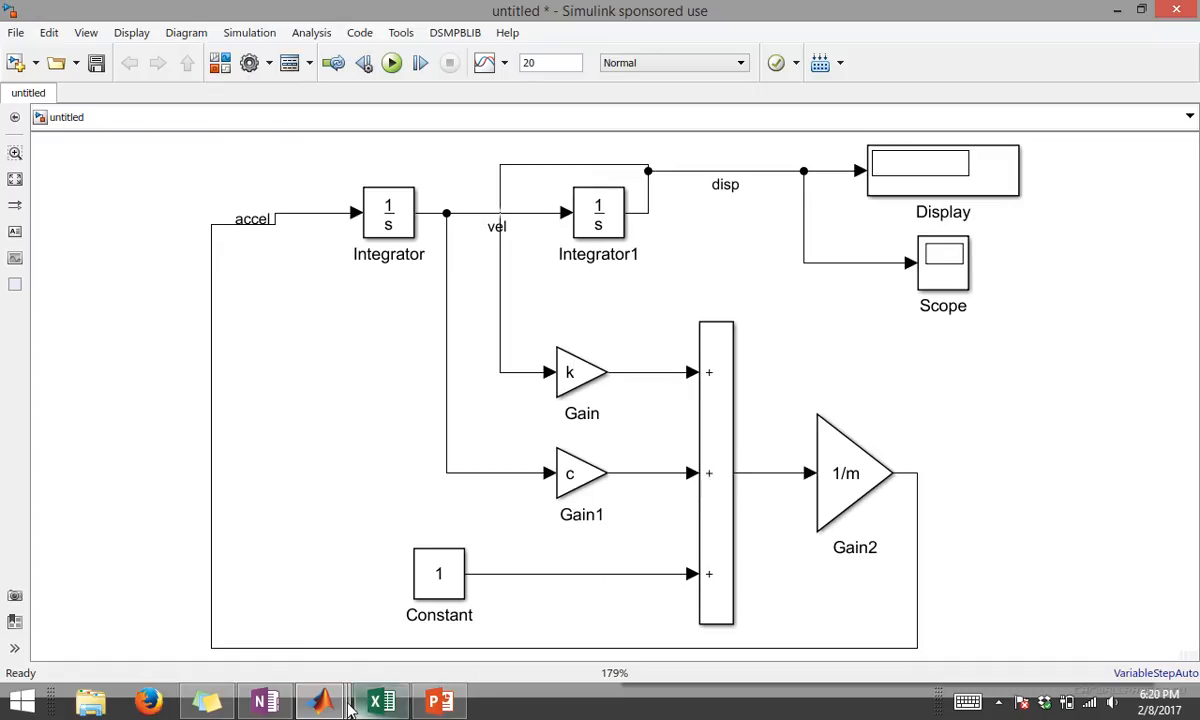
Set the Constant block's value to Fin.
{"action": "left_click", "coordinate": [447, 595]}
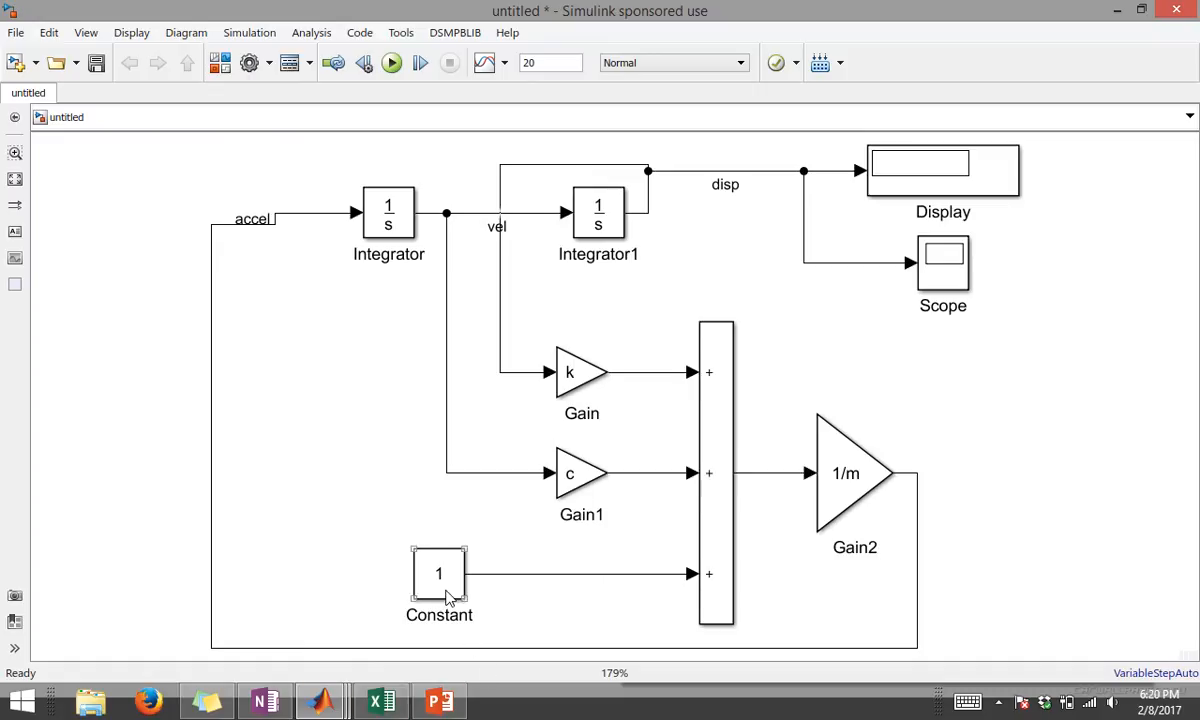
{"action": "double_click", "coordinate": [447, 595]}
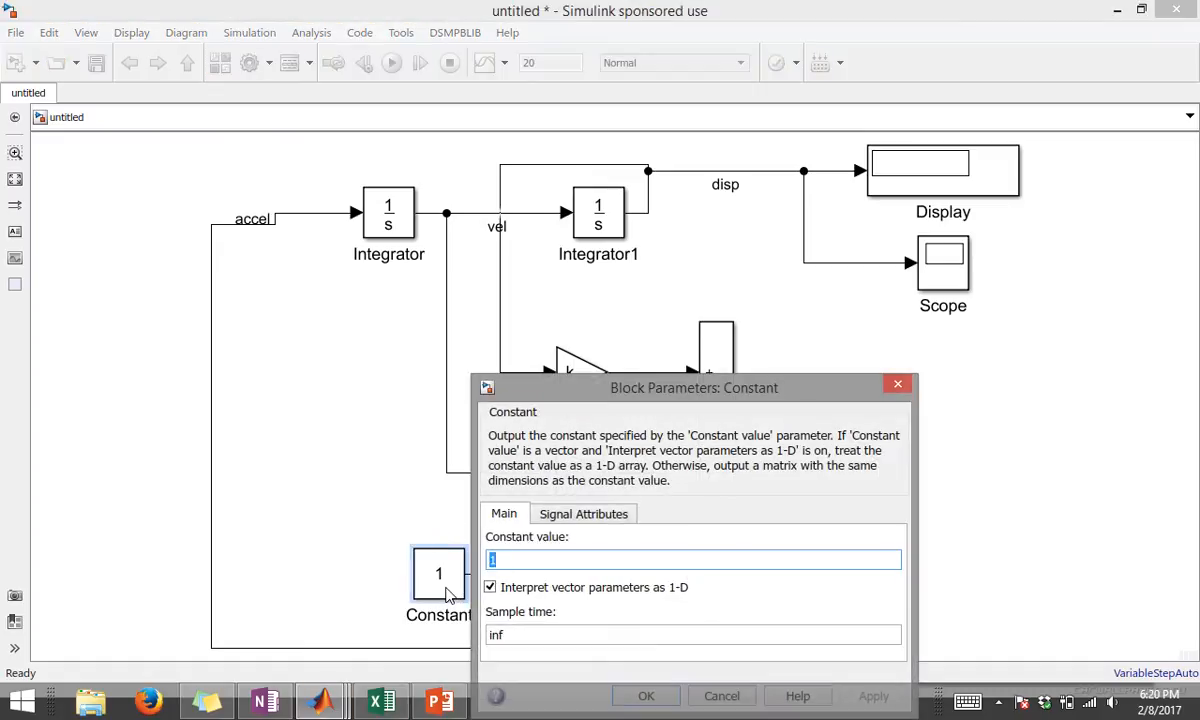
{"action": "type", "text": "Fin"}
{"action": "key", "text": "Return"}
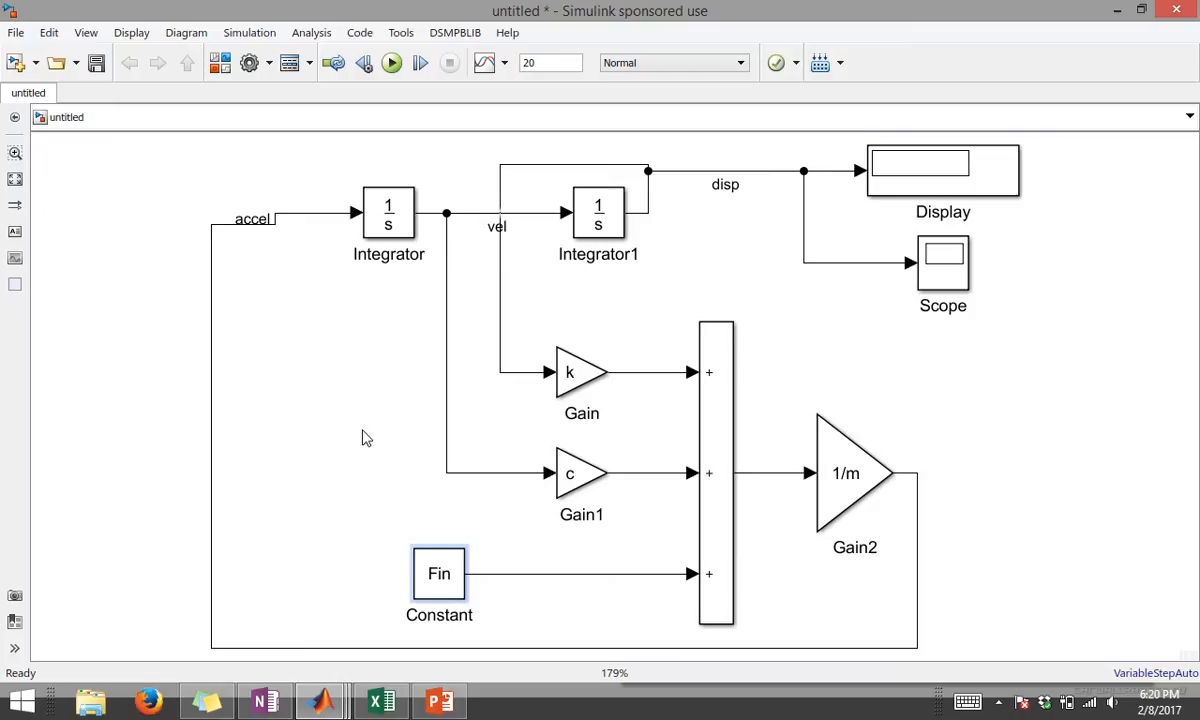
{"action": "left_click", "coordinate": [364, 432]}
Check the gain variable in the k Gain block's parameters and close them without edits.
{"action": "left_click", "coordinate": [589, 373]}
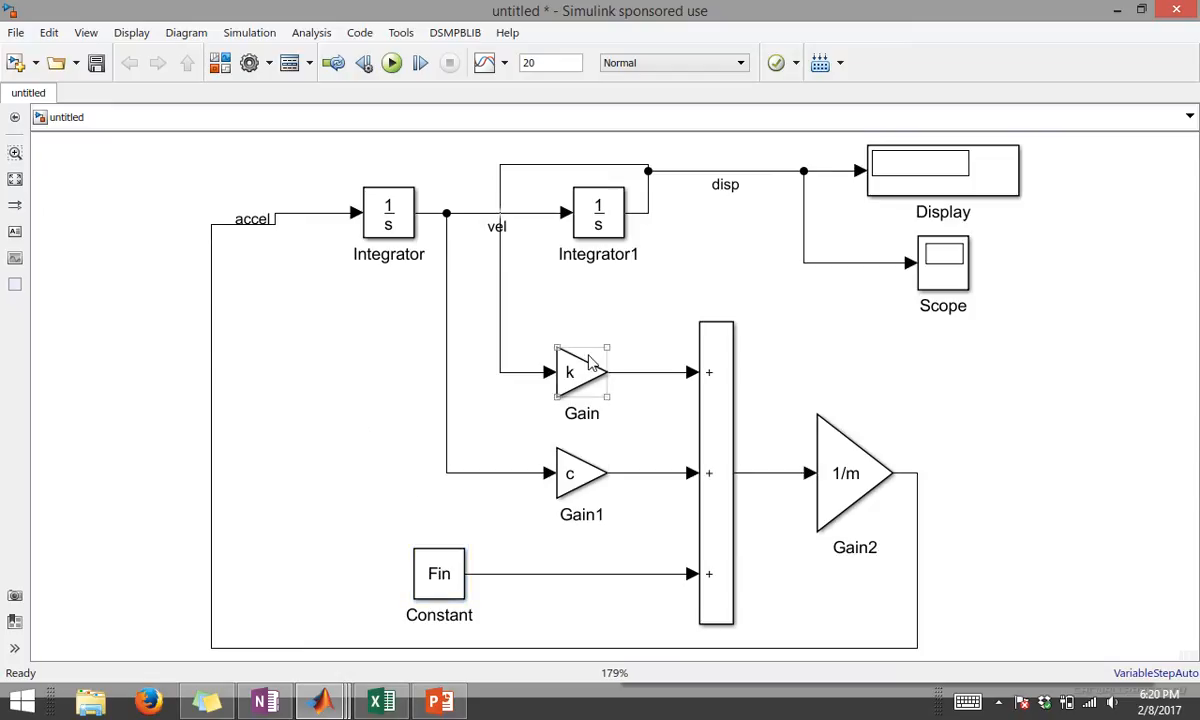
{"action": "double_click", "coordinate": [589, 373]}
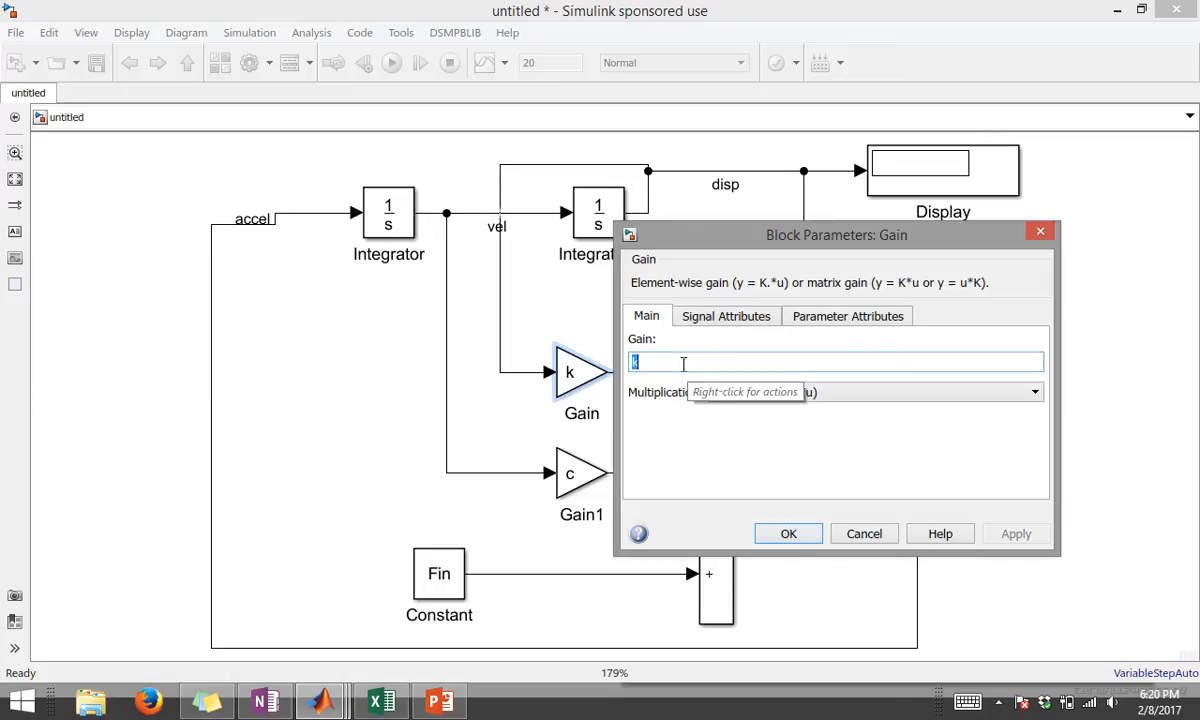
{"action": "left_click", "coordinate": [780, 533]}
Switch to the MATLAB Command Window and define the workspace variables k = 1 and c = .05.
{"action": "mouse_move", "coordinate": [321, 700]}
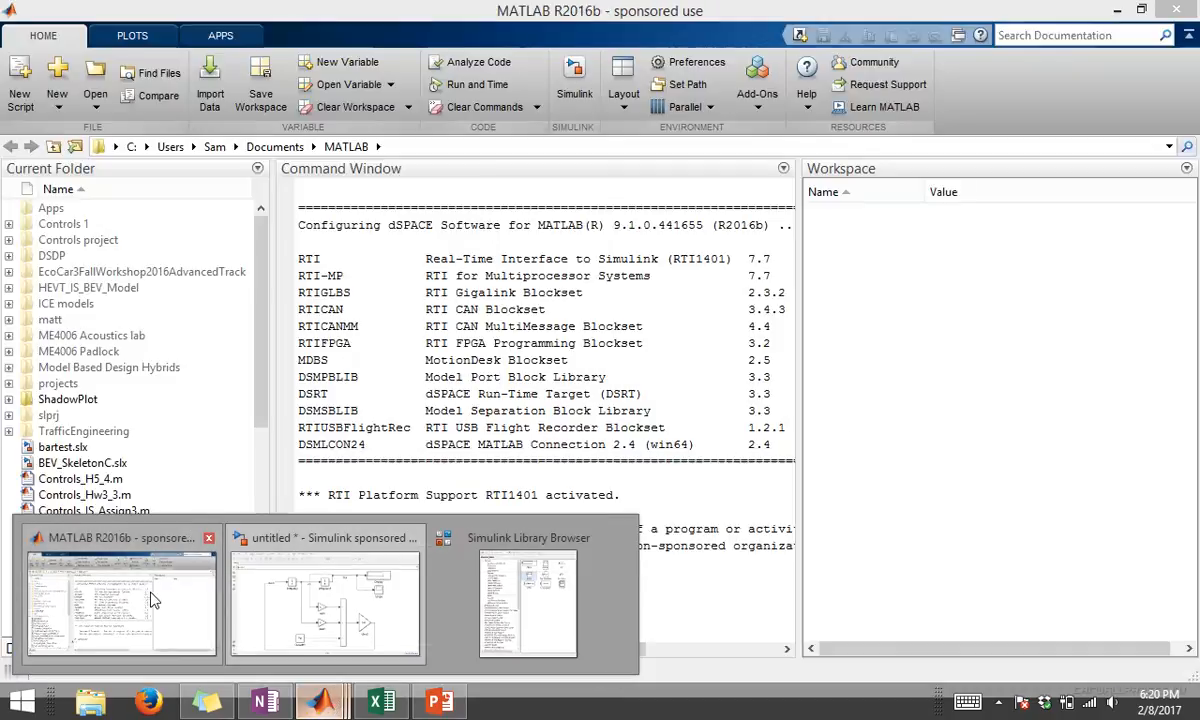
{"action": "left_click", "coordinate": [153, 600]}
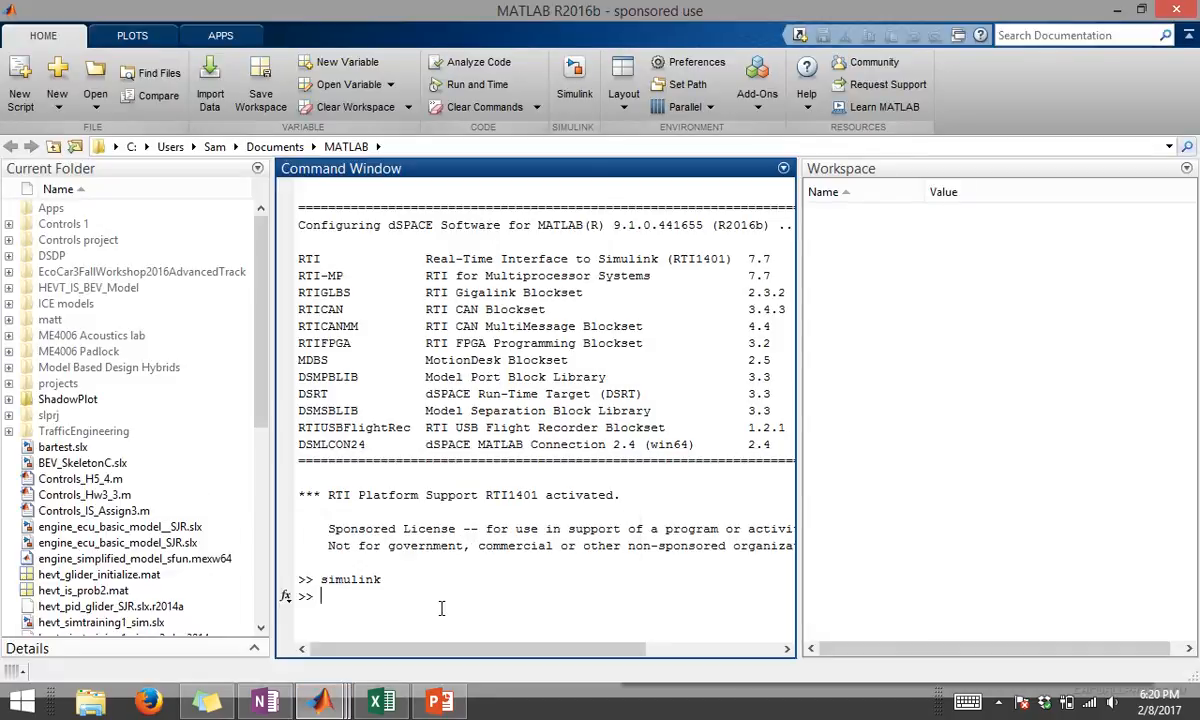
{"action": "type", "text": "k = 1;"}
{"action": "key", "text": "Return"}
{"action": "type", "text": "c"}
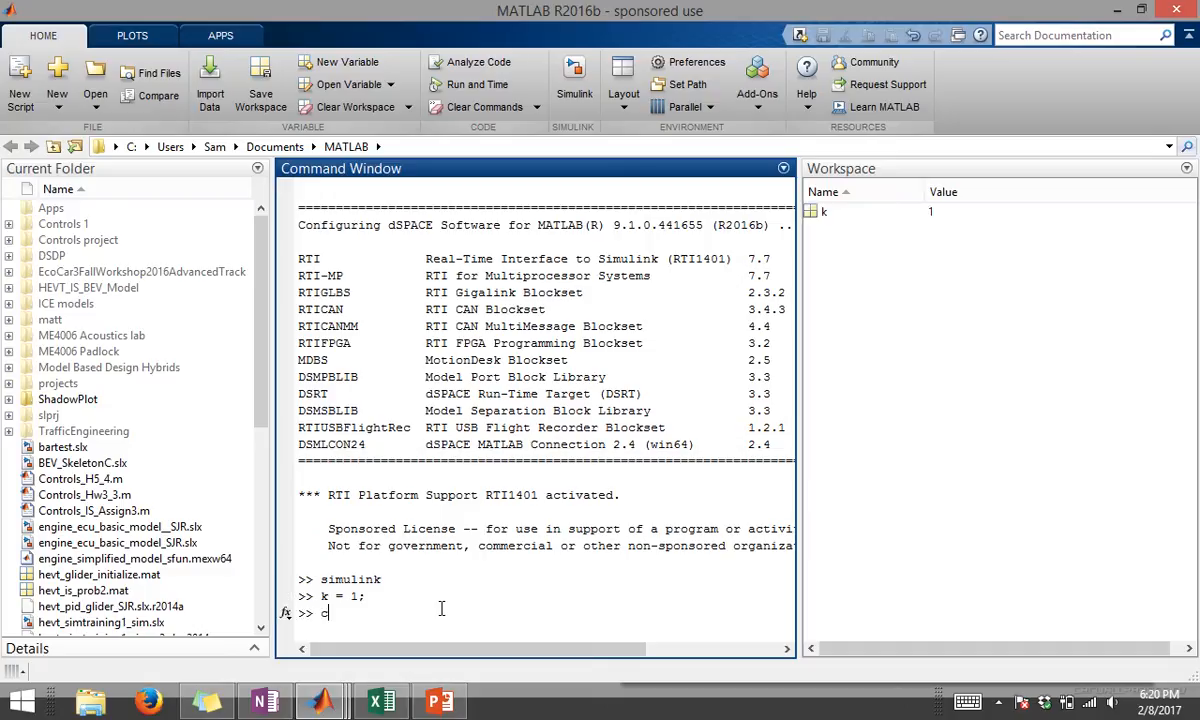
{"action": "type", "text": " = .05;"}
{"action": "key", "text": "Return"}
Define the workspace variables m = 10 and Fin = 30.
{"action": "type", "text": "m"}
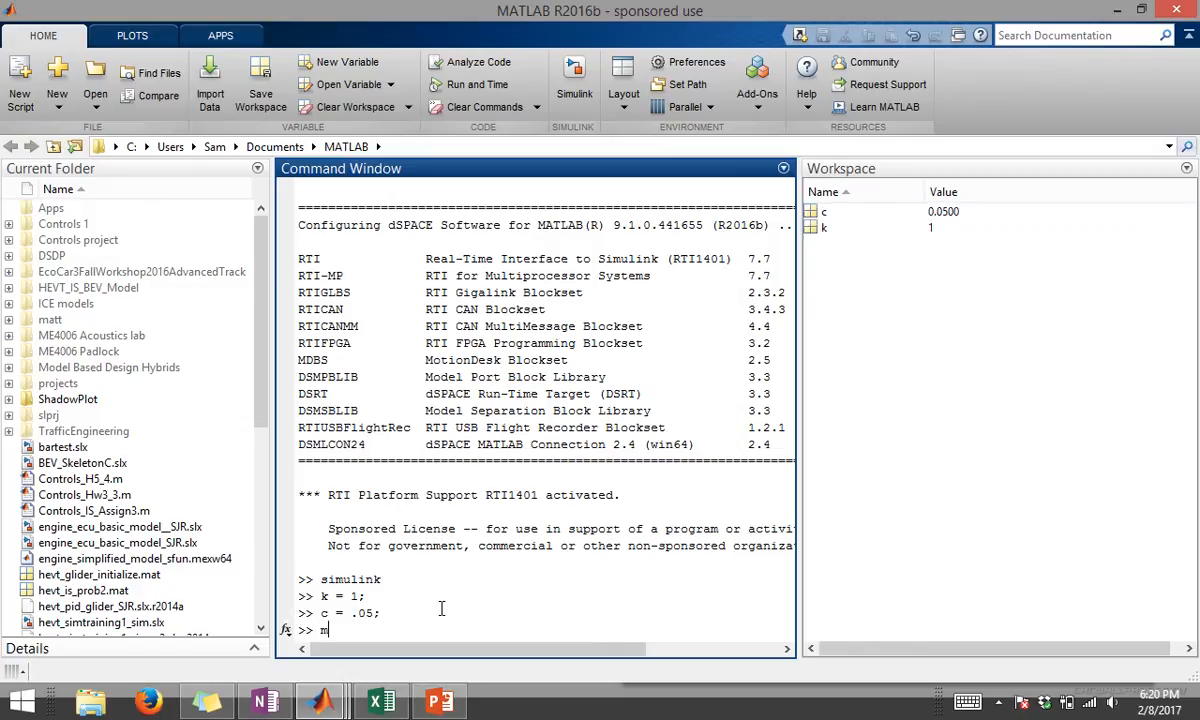
{"action": "type", "text": " = 10;"}
{"action": "key", "text": "Return"}
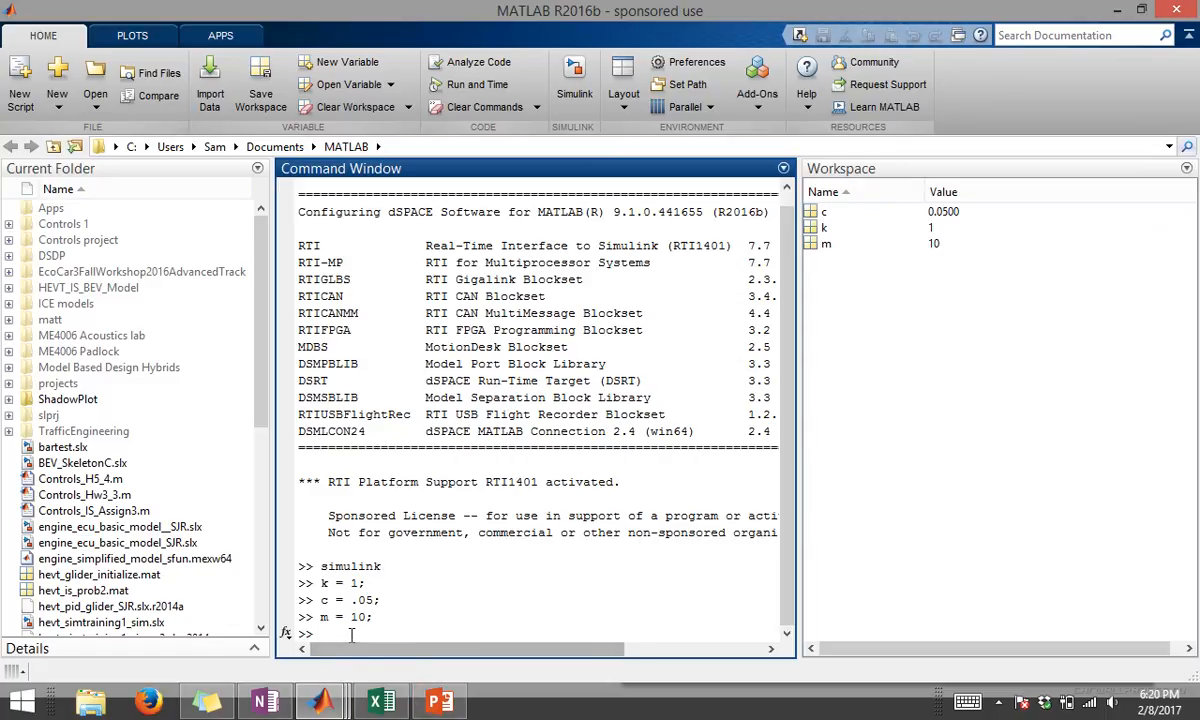
{"action": "type", "text": "Fin"}
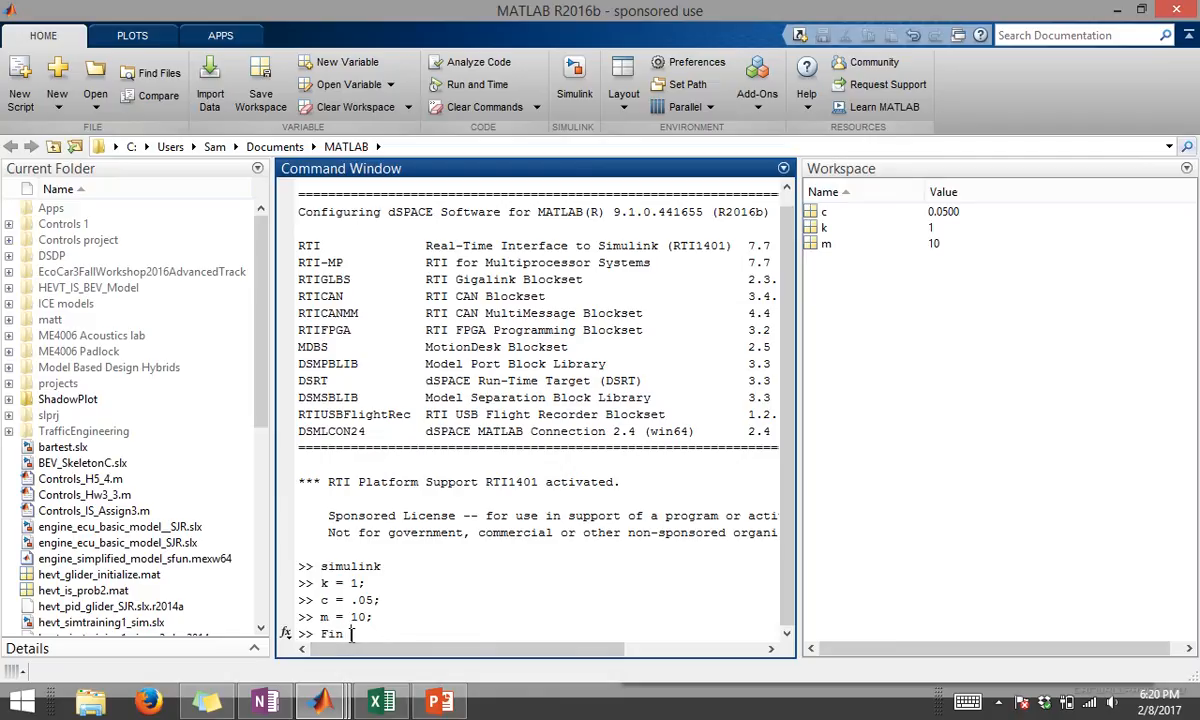
{"action": "type", "text": " = 30;"}
{"action": "key", "text": "Return"}
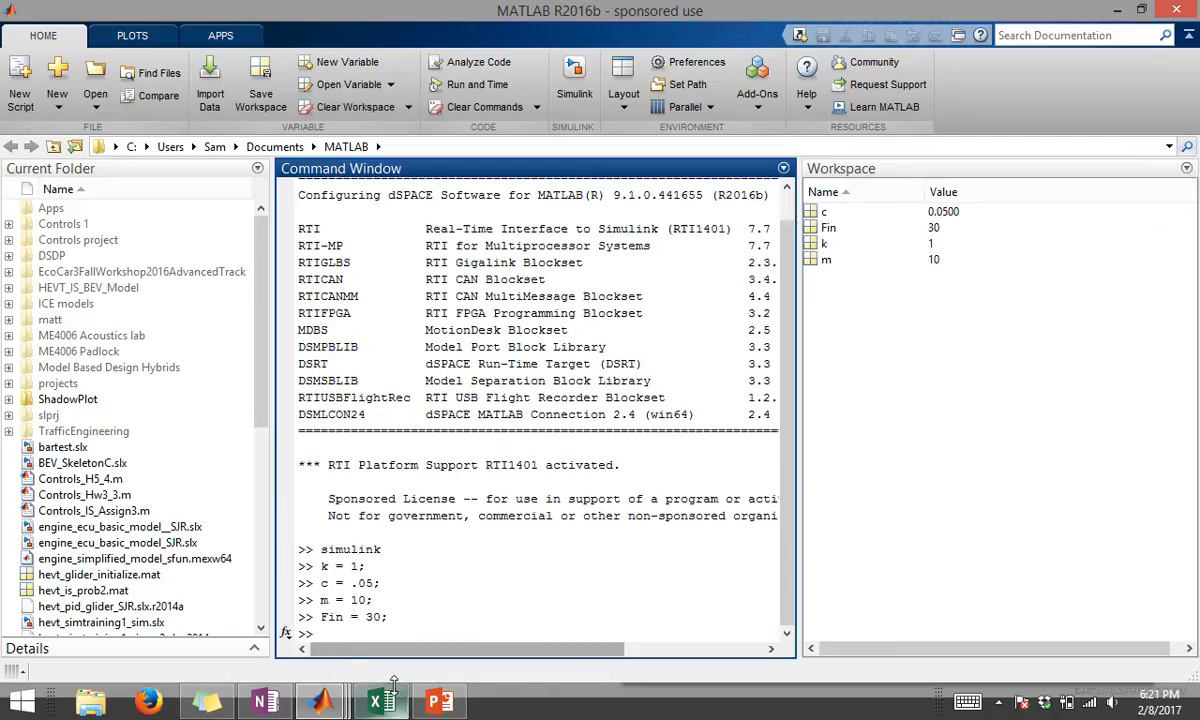
Return to the Simulink model, straighten the accel line into the first Integrator and run the simulation.
{"action": "mouse_move", "coordinate": [330, 706]}
{"action": "left_click", "coordinate": [330, 590]}
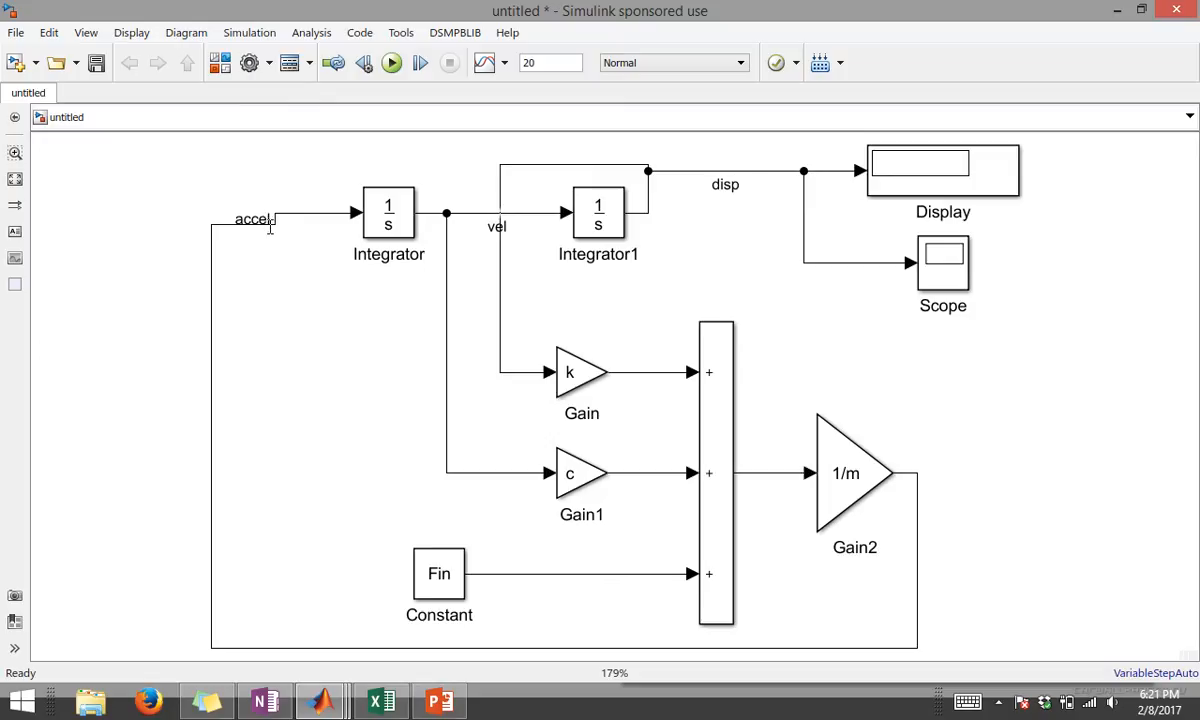
{"action": "left_click", "coordinate": [228, 225]}
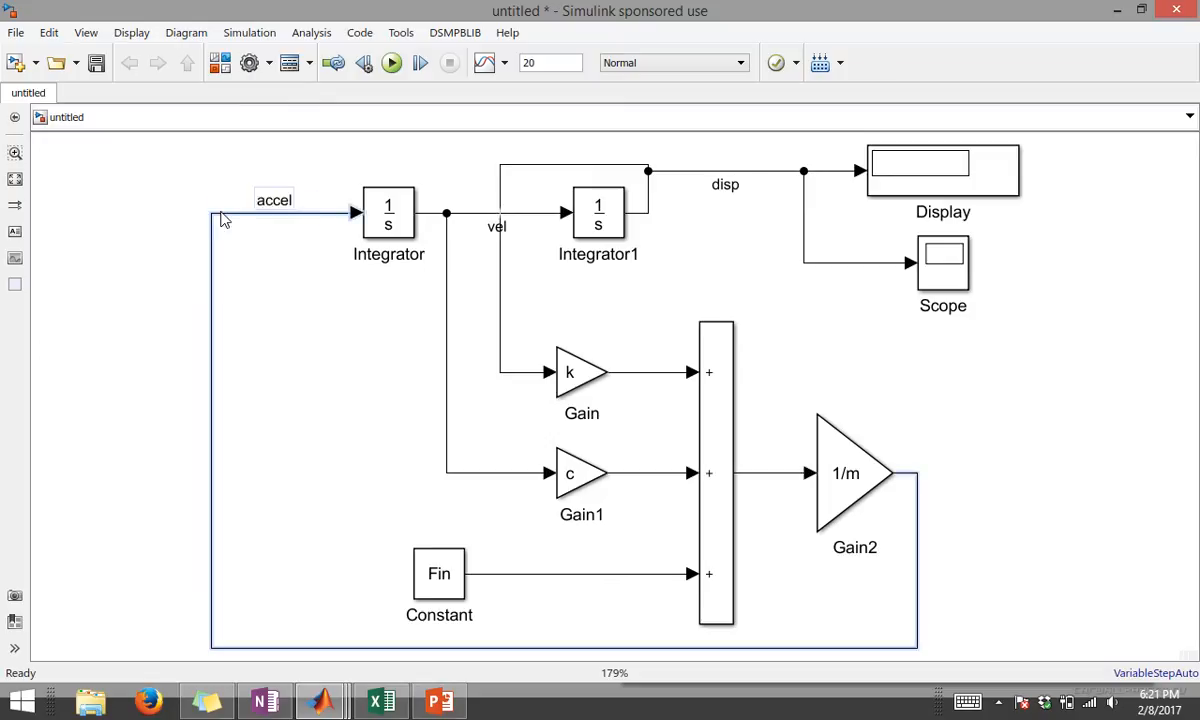
{"action": "left_click", "coordinate": [315, 395]}
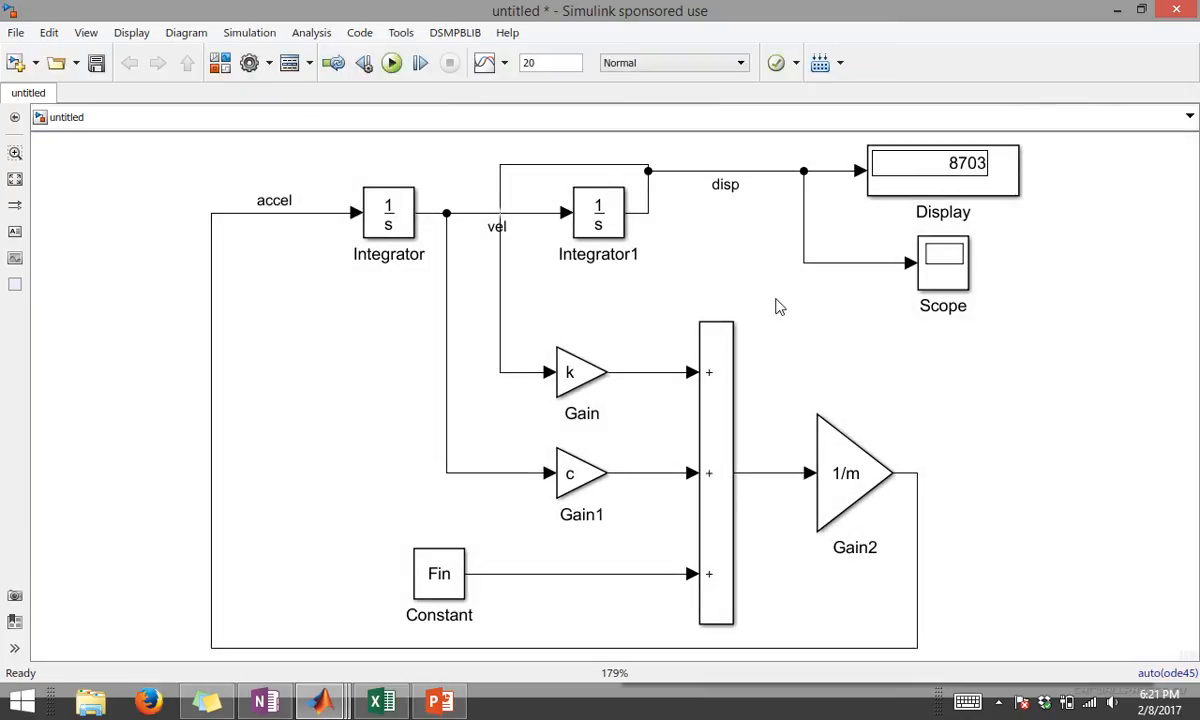
Open the Scope block and examine the disp curve over the simulated time.
{"action": "left_click", "coordinate": [921, 193]}
{"action": "left_click", "coordinate": [776, 276]}
{"action": "left_click", "coordinate": [955, 282]}
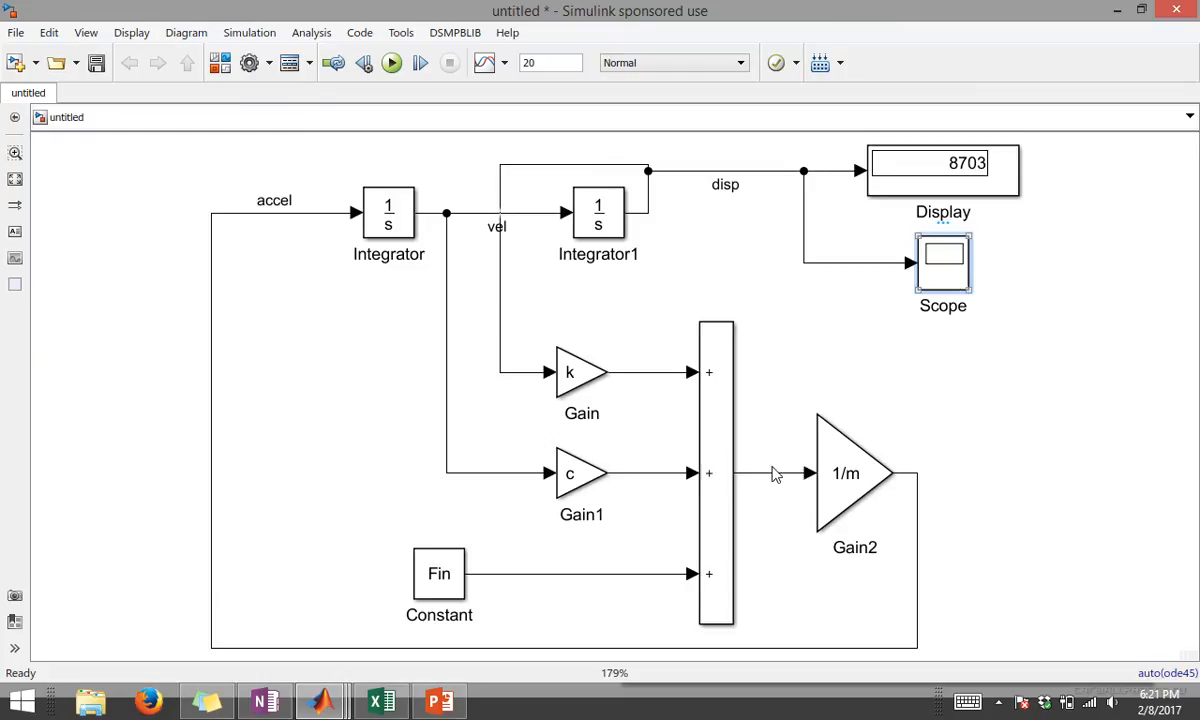
{"action": "key", "text": "Return"}
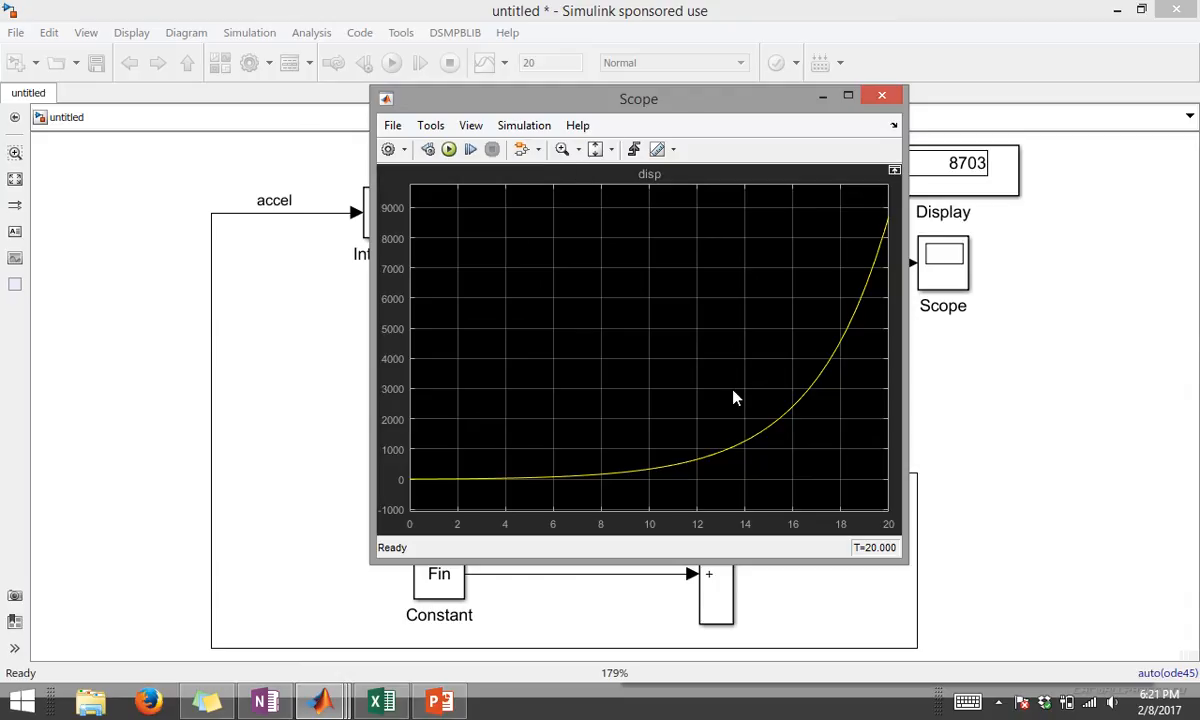
{"action": "left_click", "coordinate": [885, 99]}
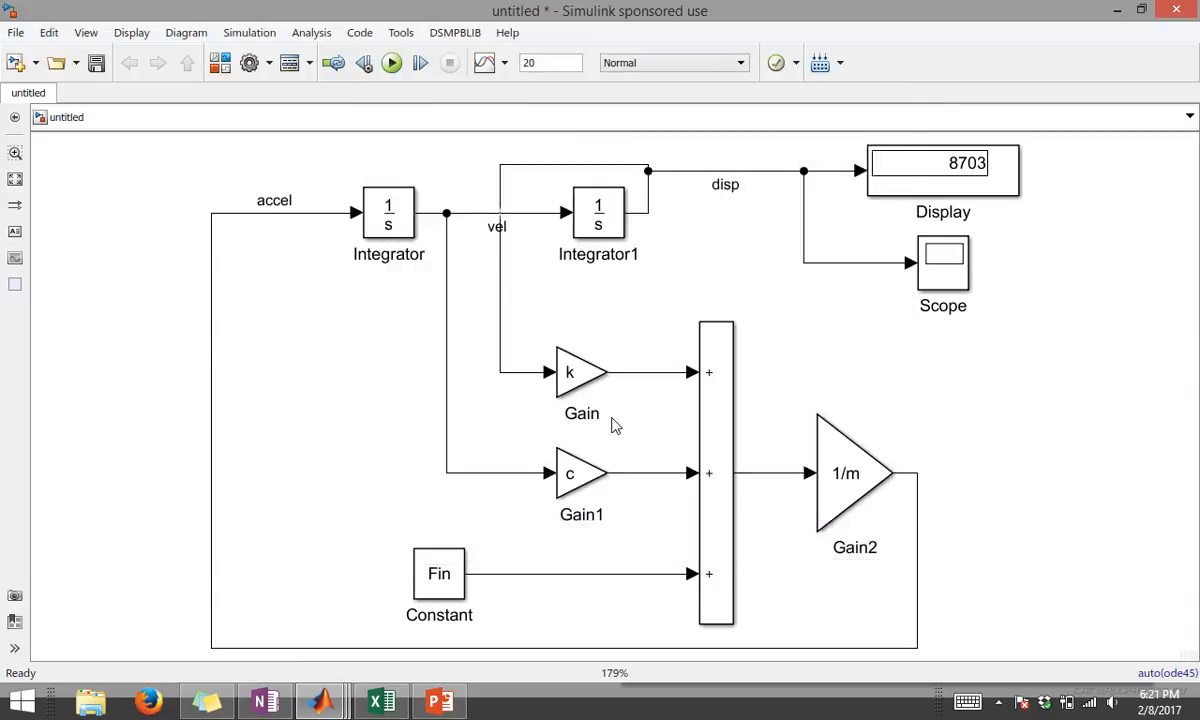
{"action": "double_click", "coordinate": [943, 262]}
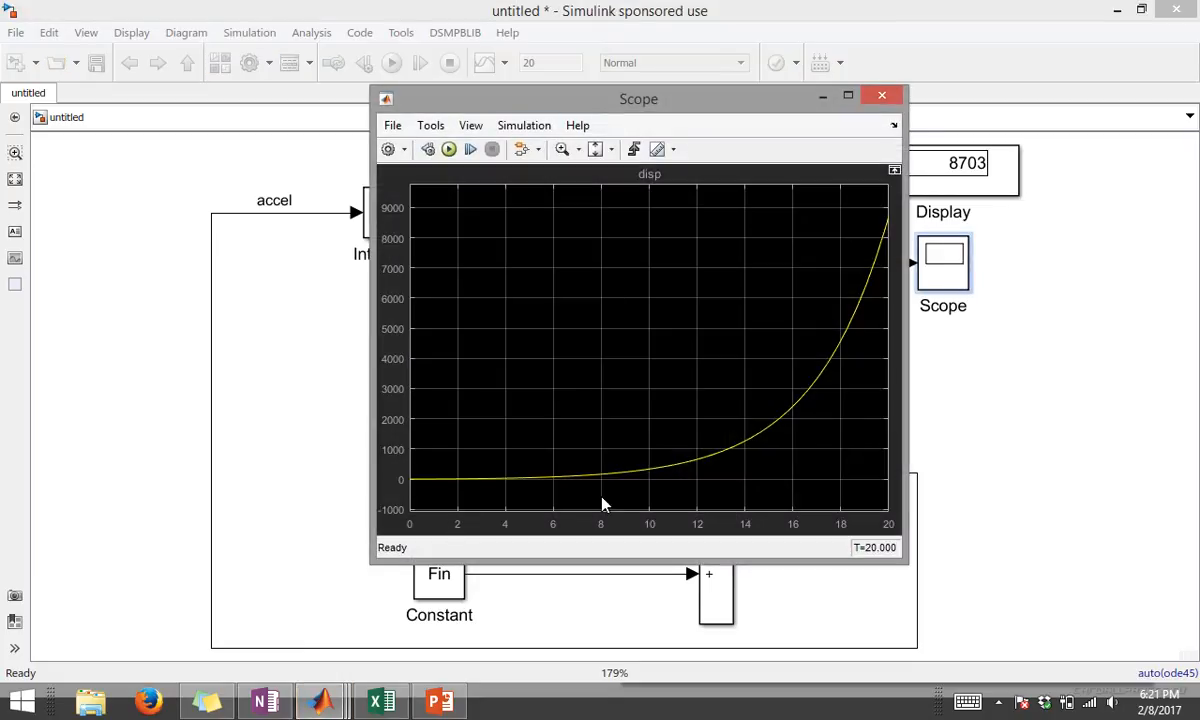
{"action": "left_click", "coordinate": [987, 518]}
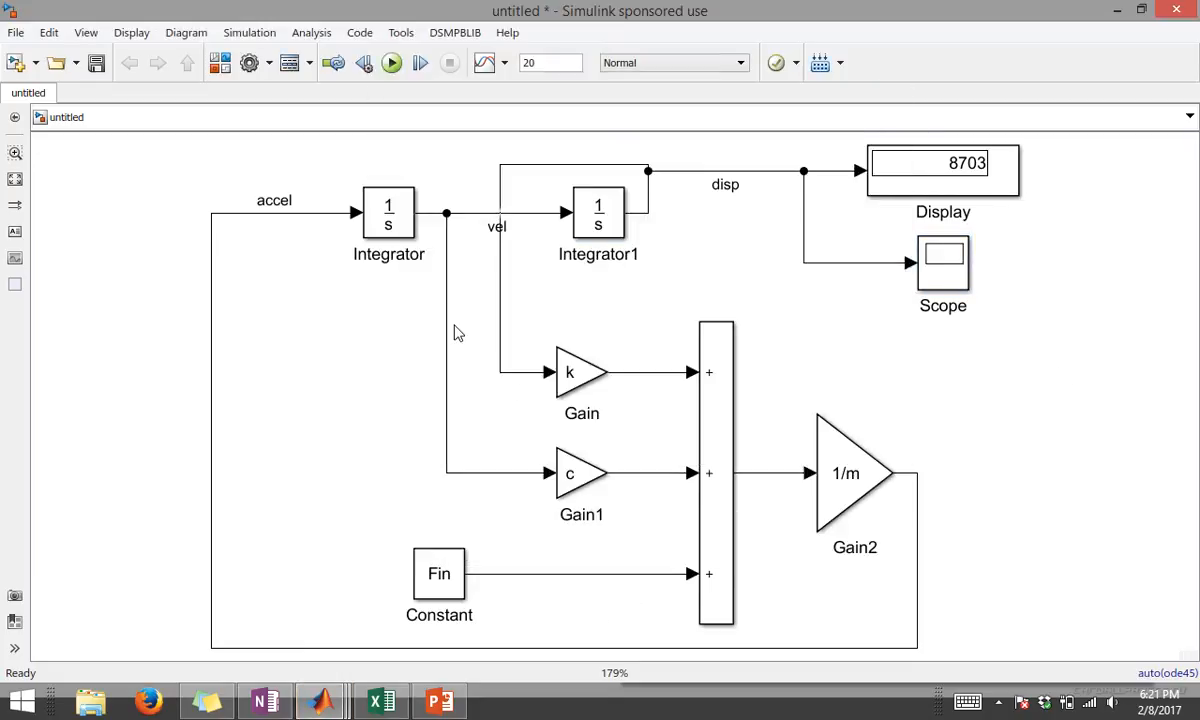
Shift the first Integrator slightly toward the accel label and set the Gain2 block's gain to -1/m.
{"action": "left_click_drag", "start_coordinate": [388, 222], "coordinate": [363, 223]}
{"action": "left_click", "coordinate": [348, 494]}
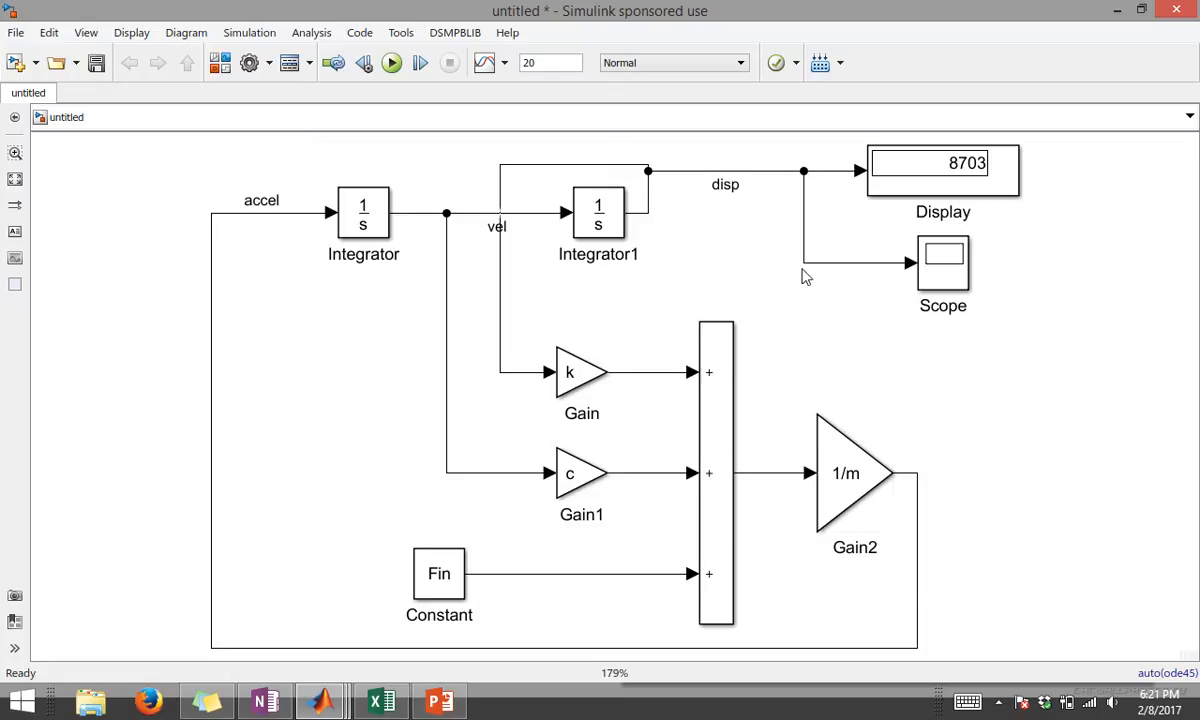
{"action": "double_click", "coordinate": [848, 474]}
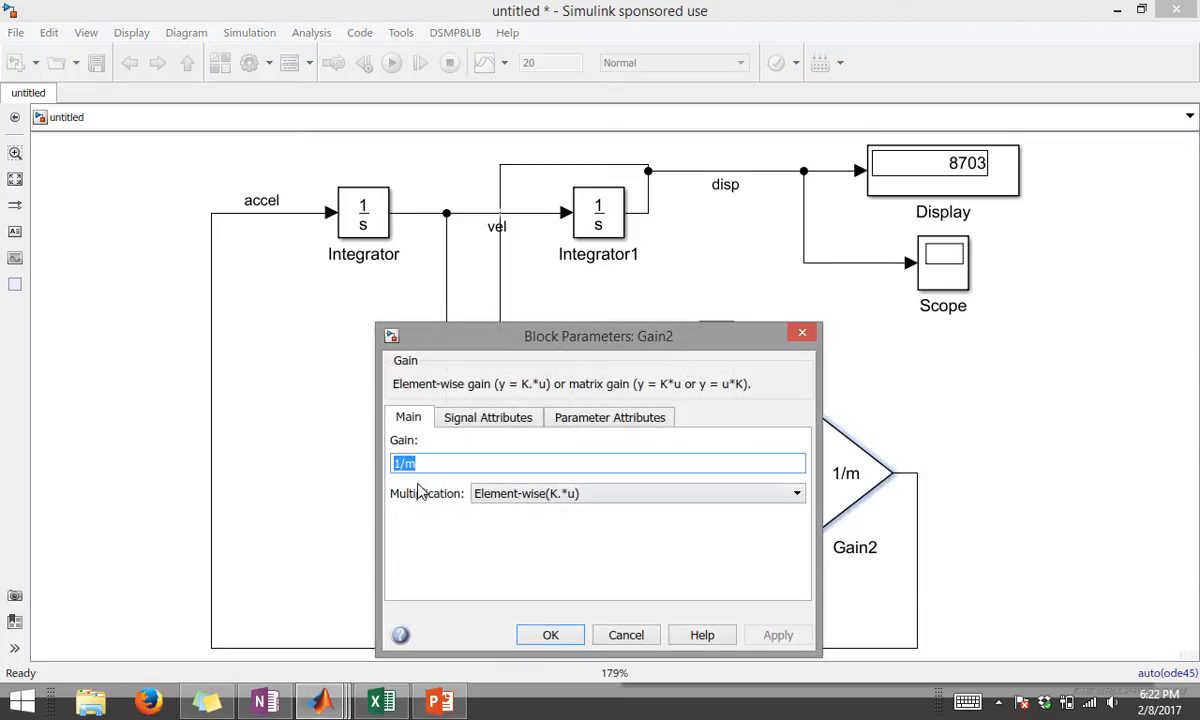
{"action": "key", "text": "Home"}
{"action": "type", "text": "-"}
{"action": "key", "text": "Return"}
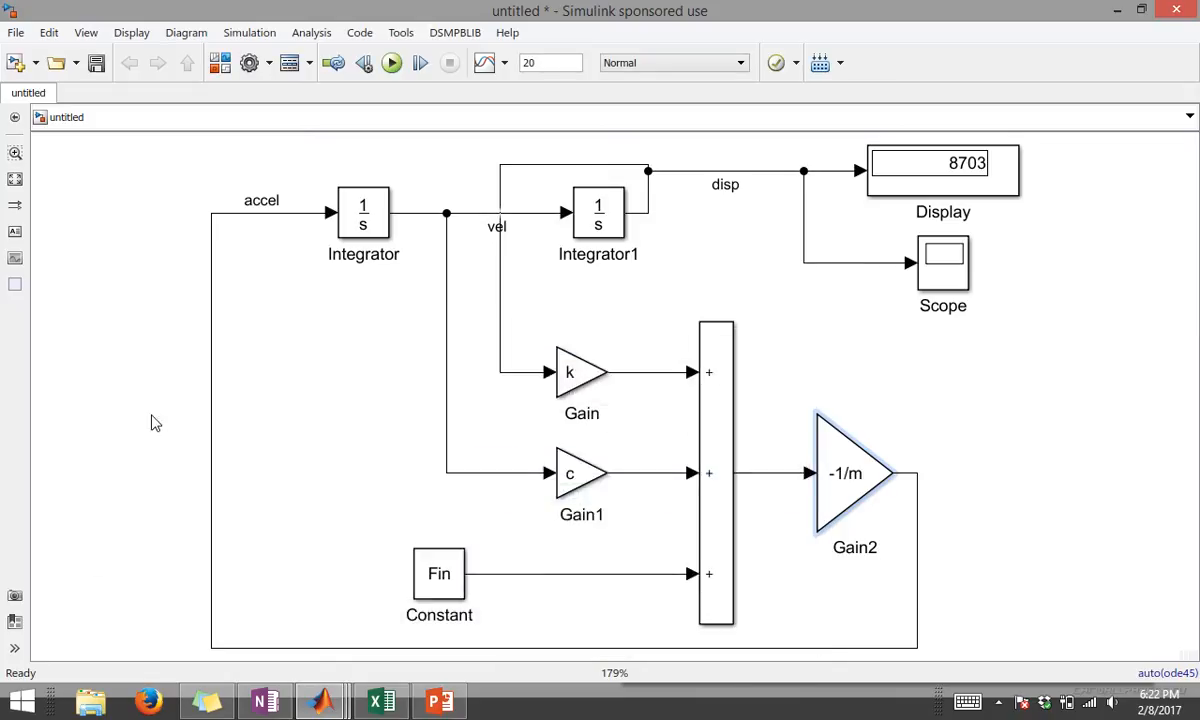
Run the simulation with the negated mass gain and view the disp curve in the Scope.
{"action": "left_click", "coordinate": [391, 63]}
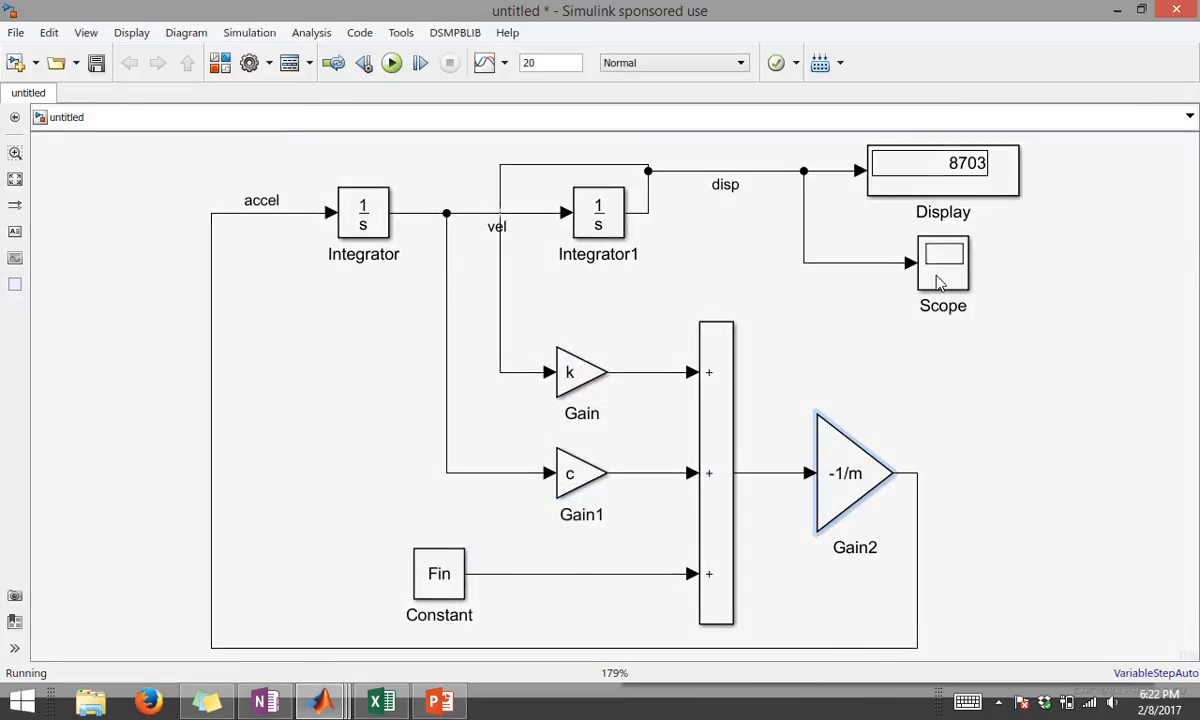
{"action": "double_click", "coordinate": [940, 265]}
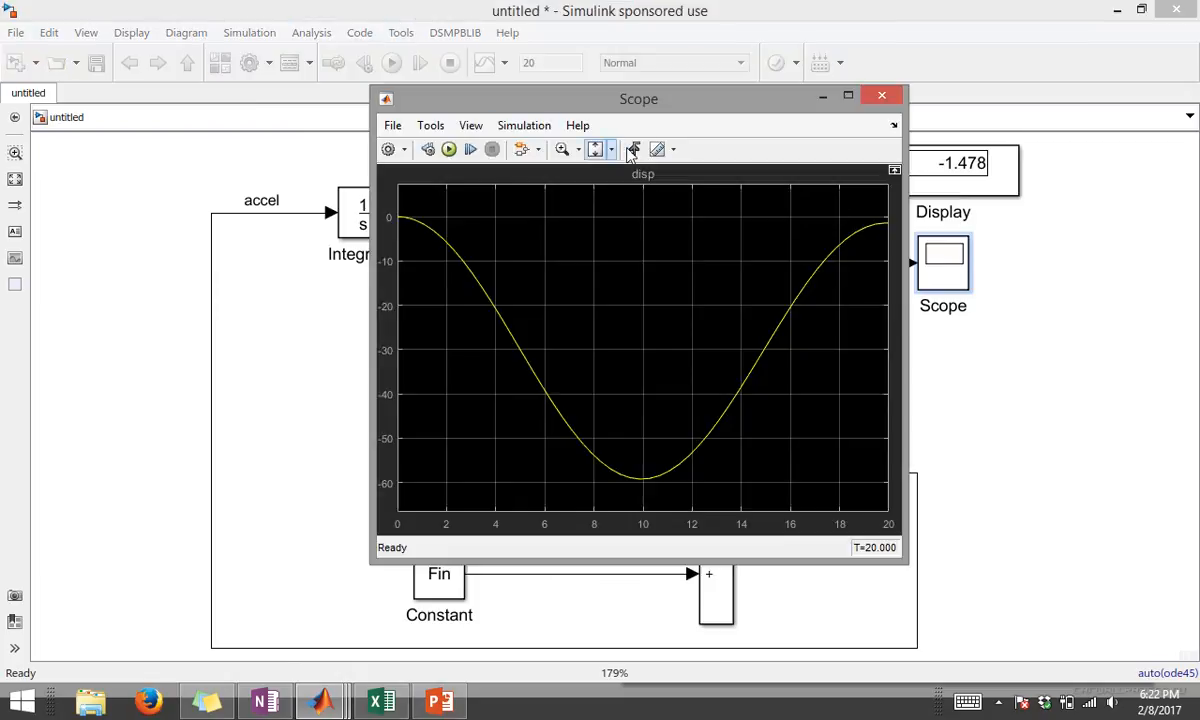
{"action": "left_click", "coordinate": [1087, 450]}
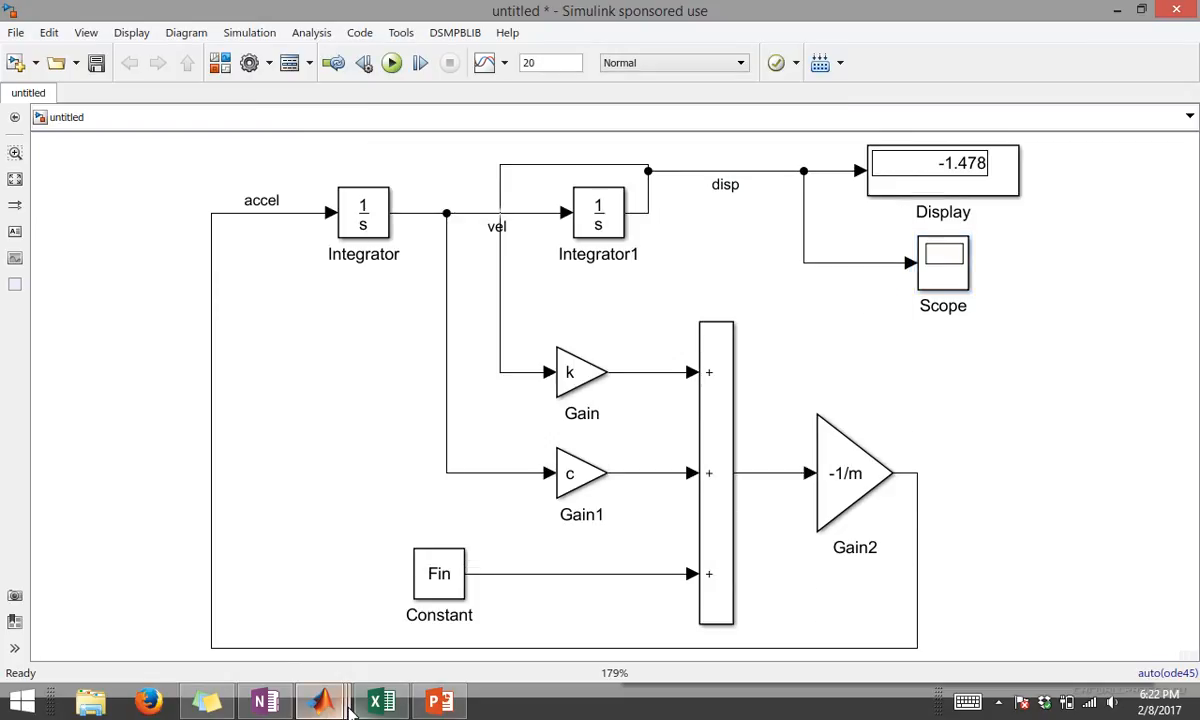
Switch to the MATLAB Command Window and set the spring constant k to 5.
{"action": "left_click", "coordinate": [316, 705]}
{"action": "left_click", "coordinate": [160, 585]}
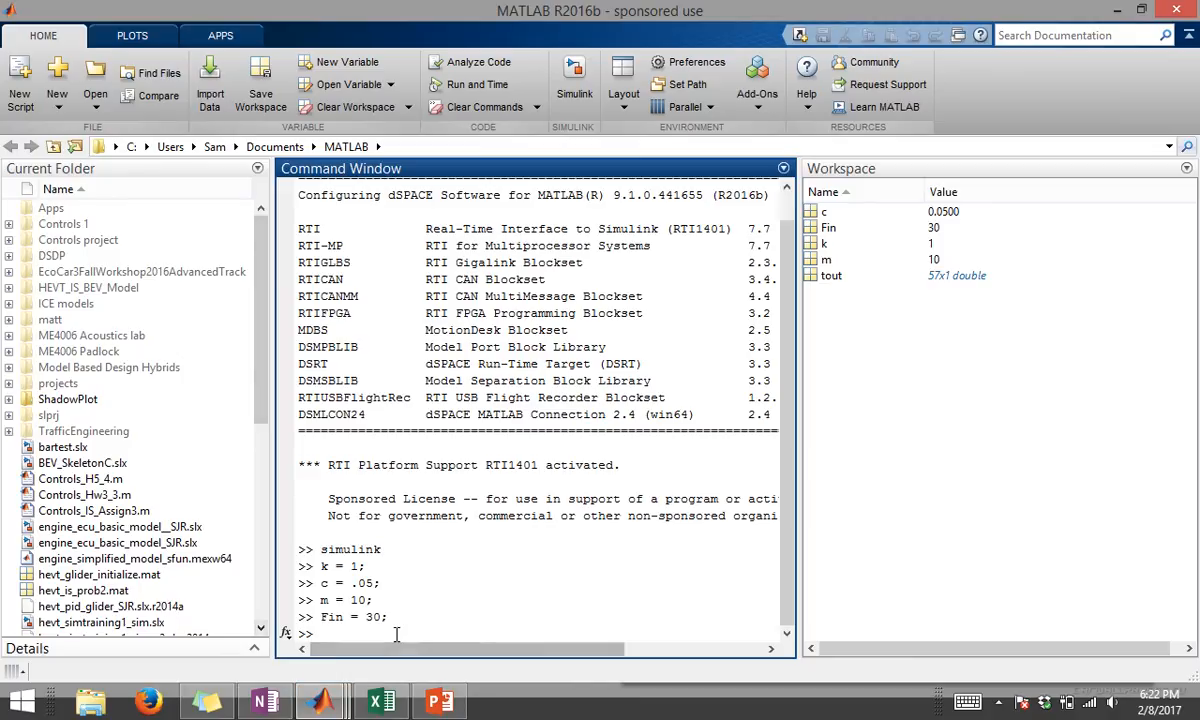
{"action": "type", "text": "k"}
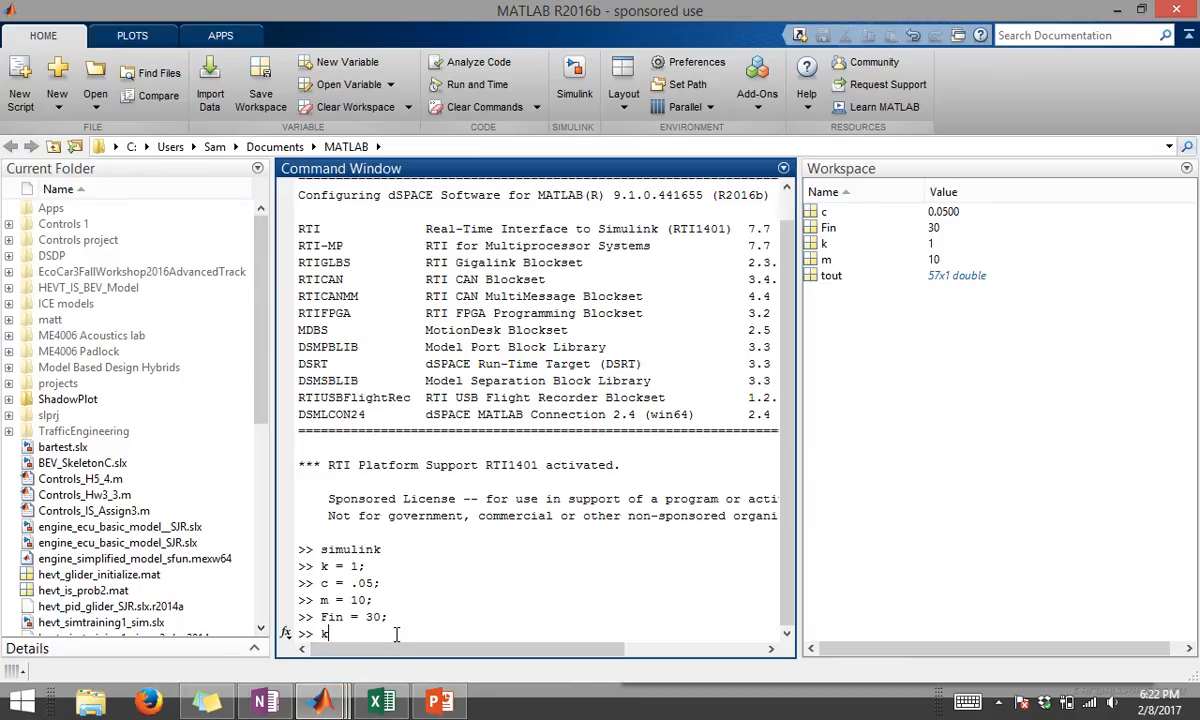
{"action": "type", "text": " = 5"}
{"action": "key", "text": "Return"}
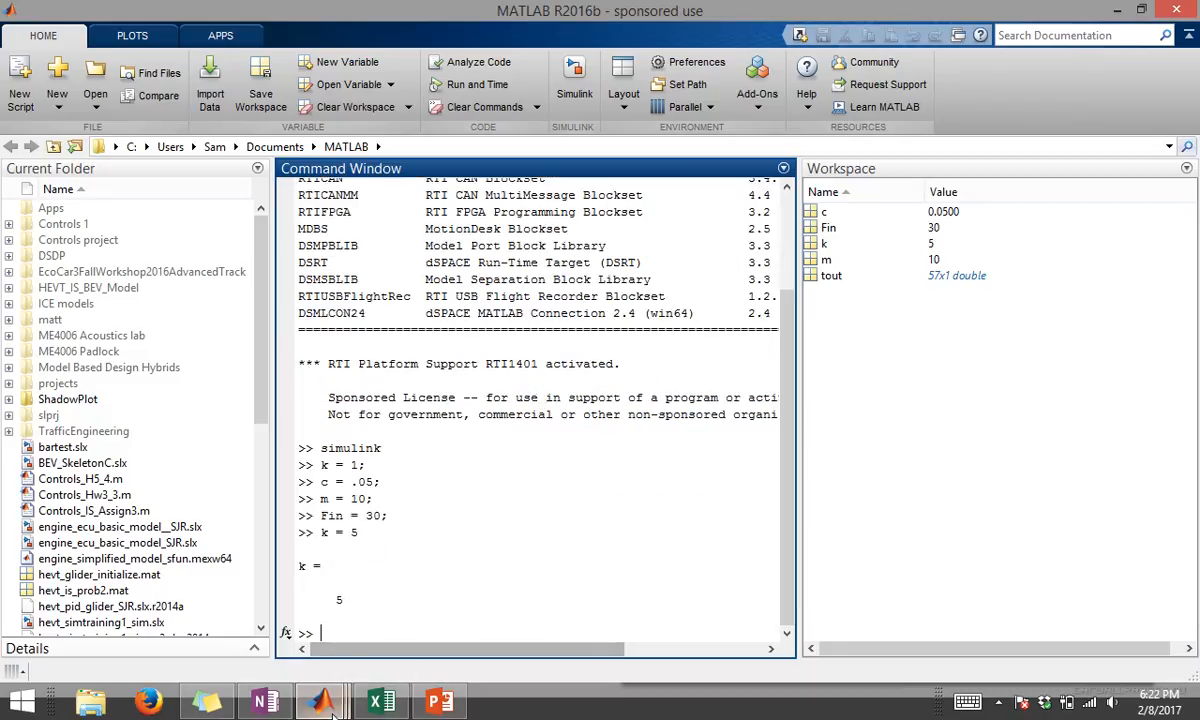
Return to the Scope, rerun the simulation from it, and move its window aside to uncover the model.
{"action": "mouse_move", "coordinate": [333, 706]}
{"action": "left_click", "coordinate": [316, 608]}
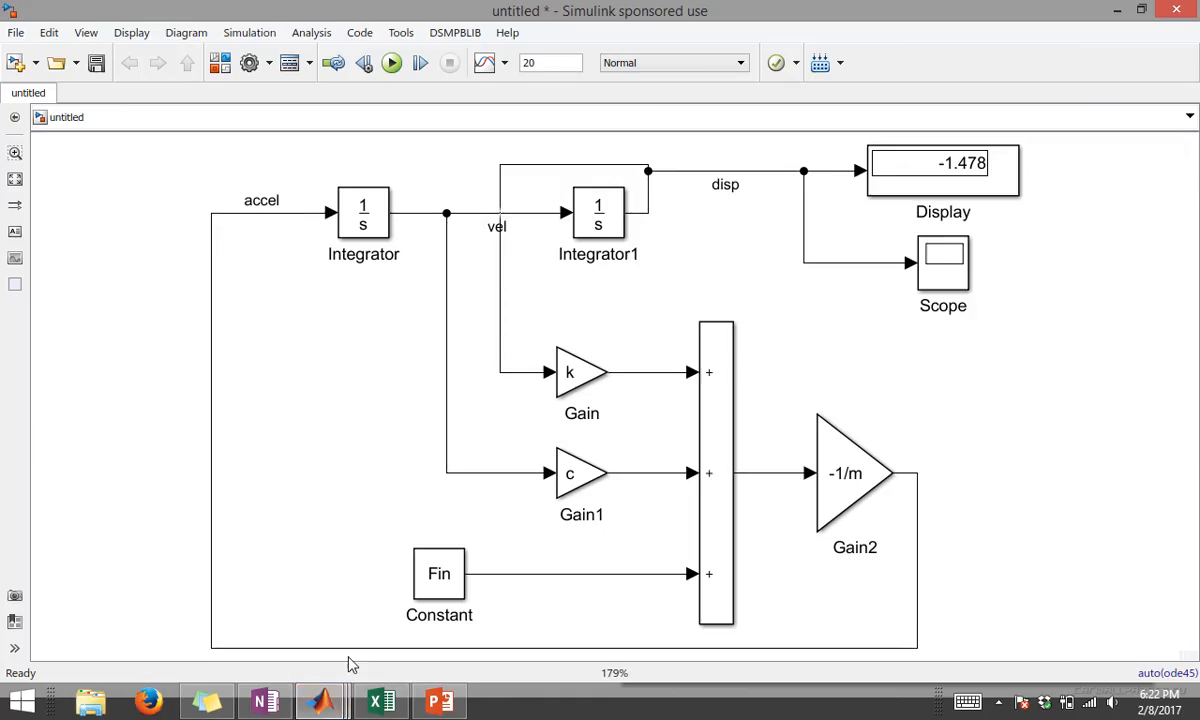
{"action": "left_click", "coordinate": [734, 595]}
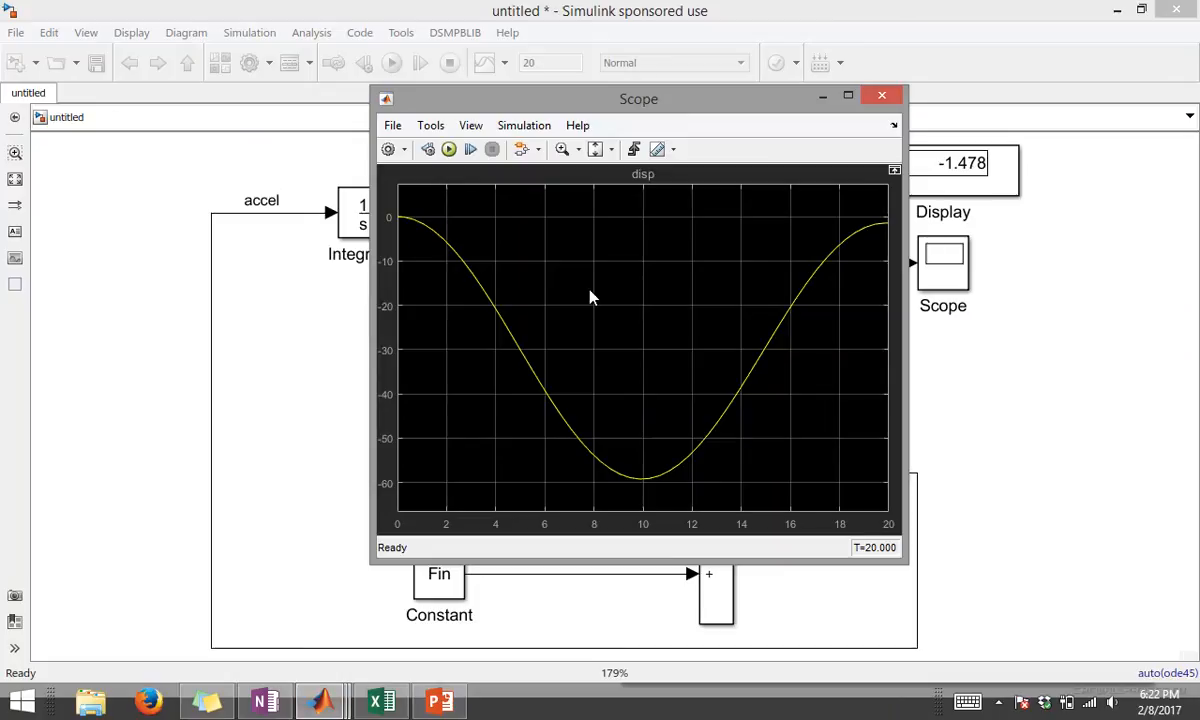
{"action": "left_click_drag", "start_coordinate": [617, 105], "coordinate": [667, 157]}
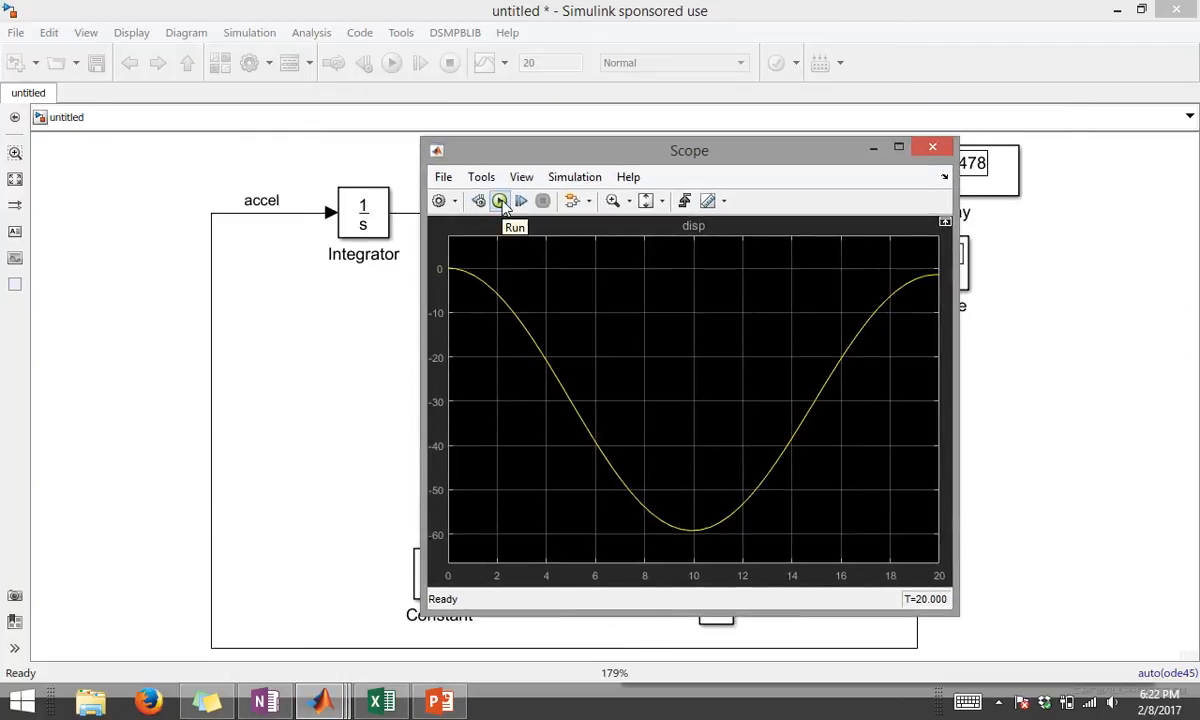
{"action": "left_click", "coordinate": [500, 201]}
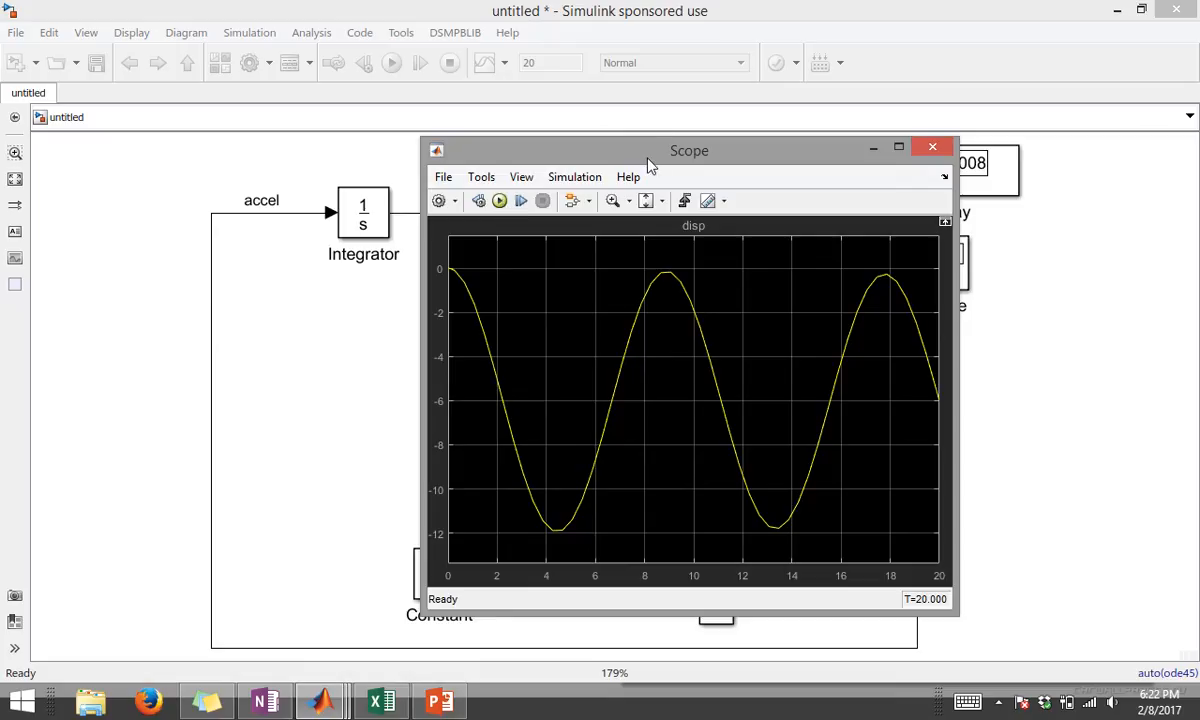
{"action": "left_click_drag", "start_coordinate": [660, 160], "coordinate": [860, 140]}
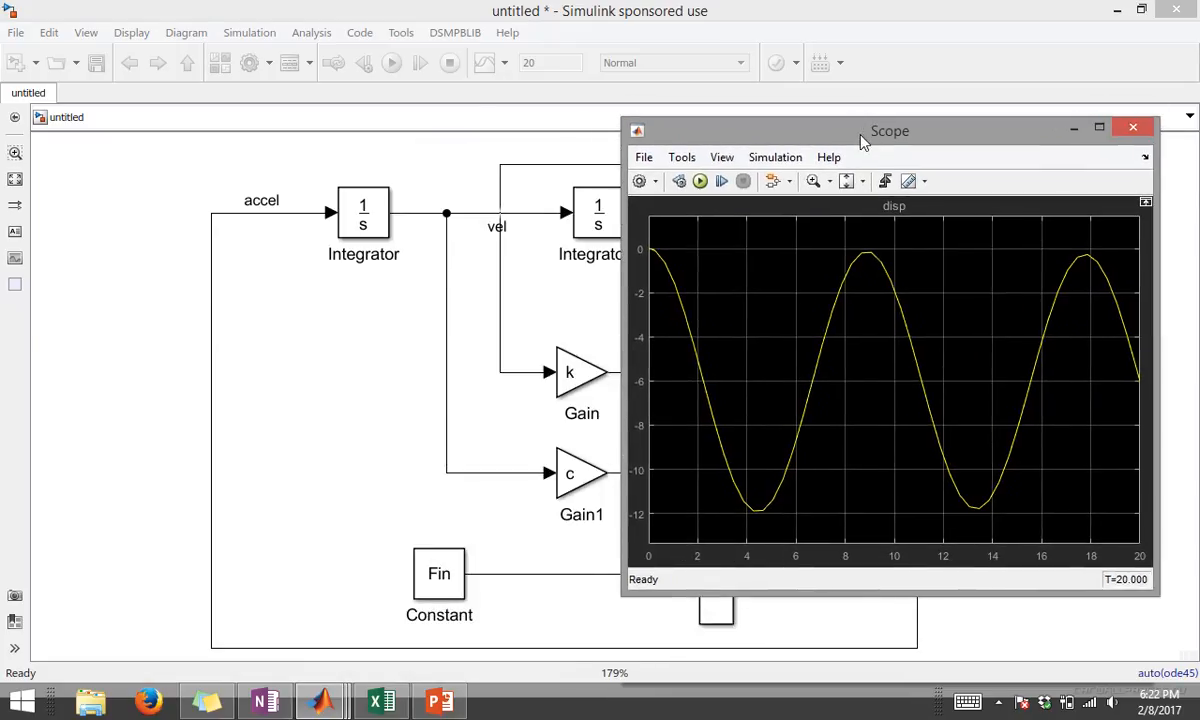
{"action": "left_click", "coordinate": [603, 493]}
{"action": "left_click", "coordinate": [740, 443]}
{"action": "left_click", "coordinate": [566, 636]}
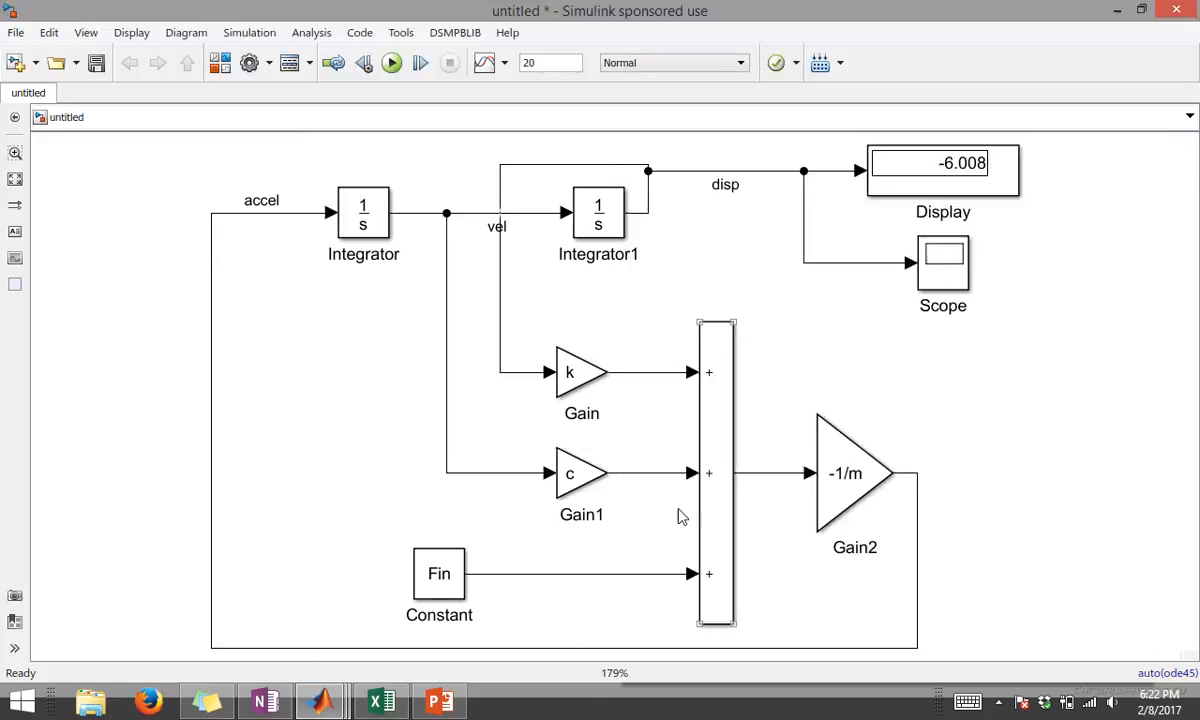
{"action": "left_click", "coordinate": [822, 462]}
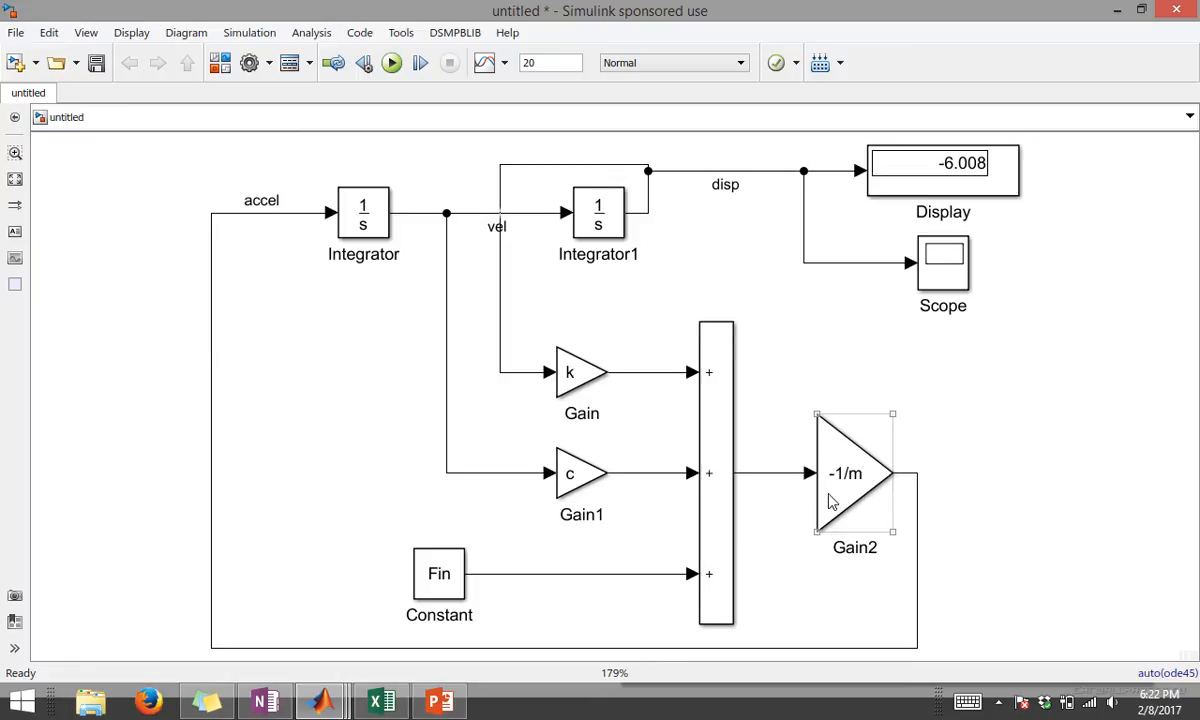
{"action": "left_click", "coordinate": [740, 414]}
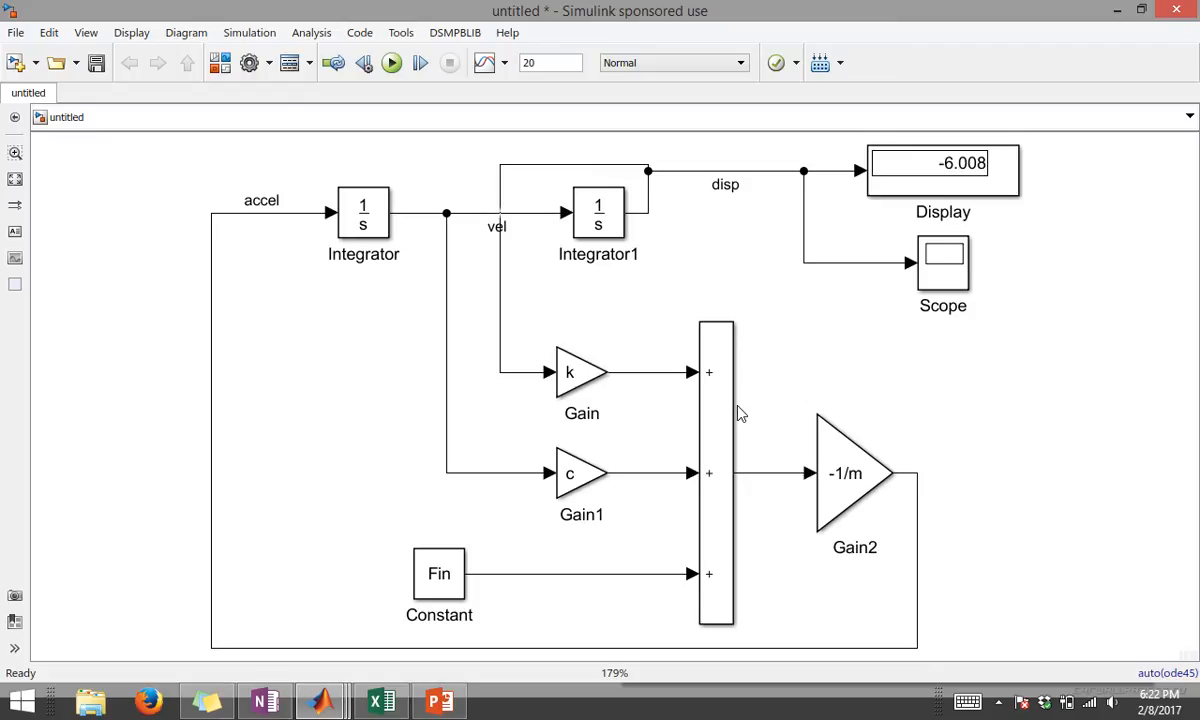
Label the signal line from the Fin Constant block to the sum block as Force(N).
{"action": "double_click", "coordinate": [575, 572]}
{"action": "type", "text": "Fo"}
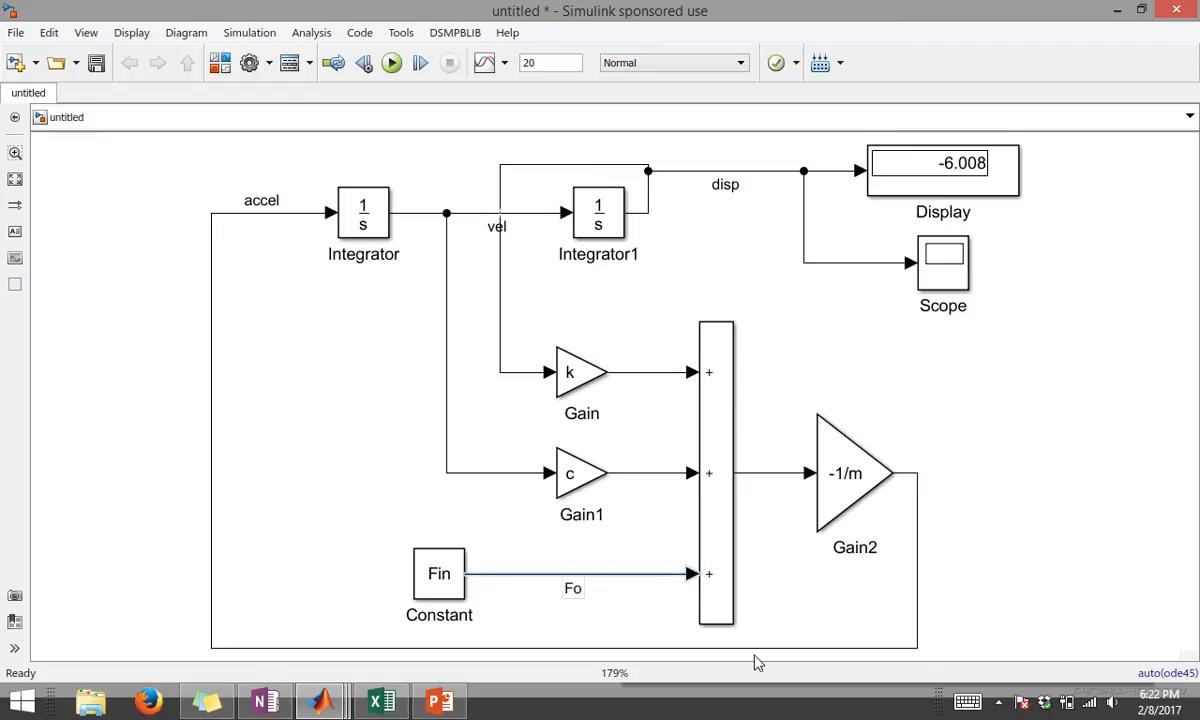
{"action": "type", "text": "rce(N)"}
{"action": "left_click", "coordinate": [680, 500]}
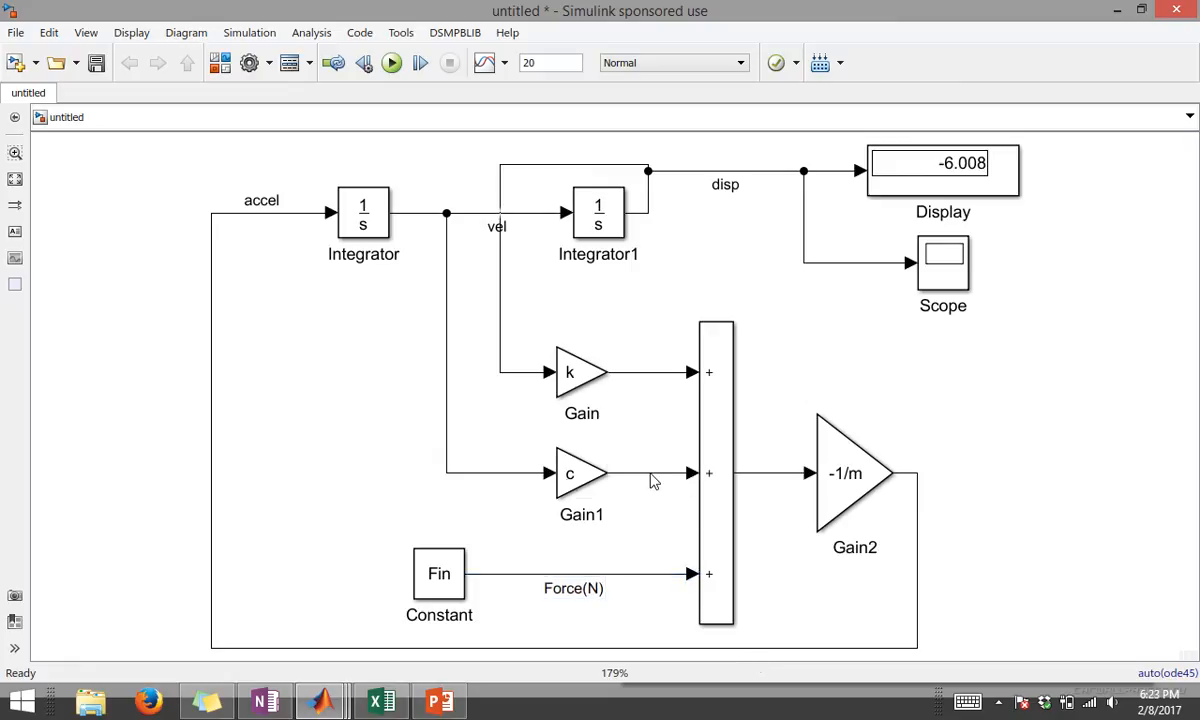
Add units to the signal labels, renaming the velocity signal vel(m/s) and the displacement signal disp(m).
{"action": "double_click", "coordinate": [492, 478]}
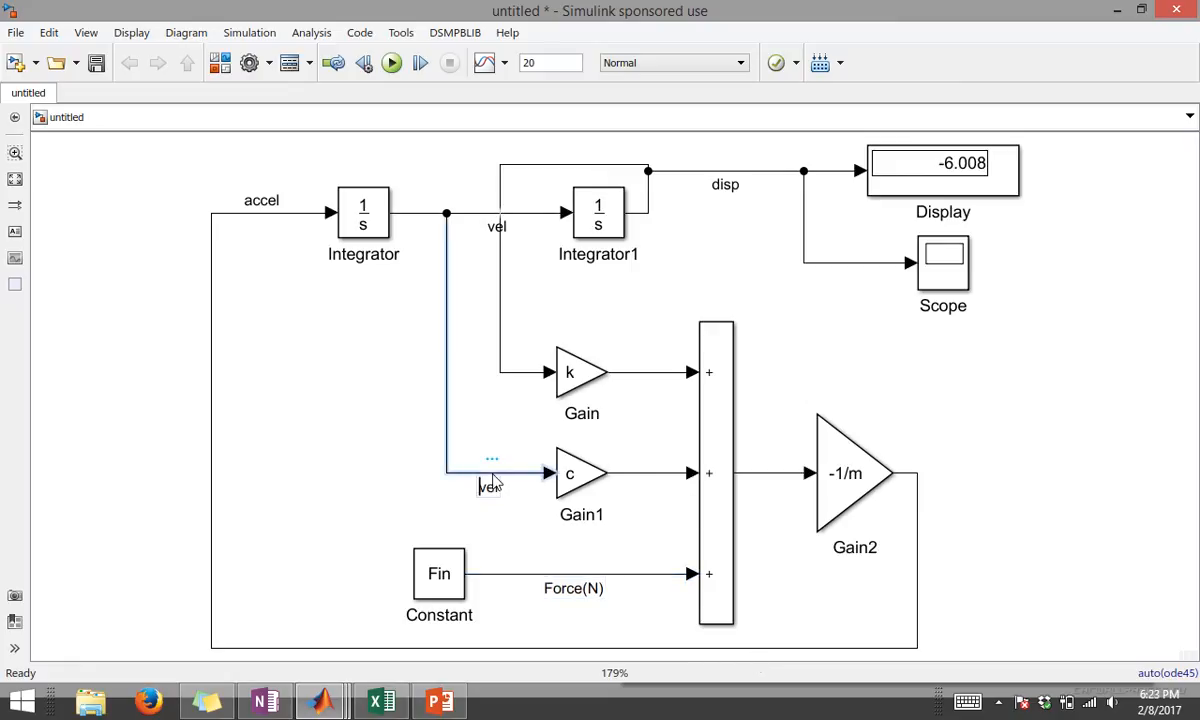
{"action": "type", "text": "(m/s)"}
{"action": "left_click", "coordinate": [490, 314]}
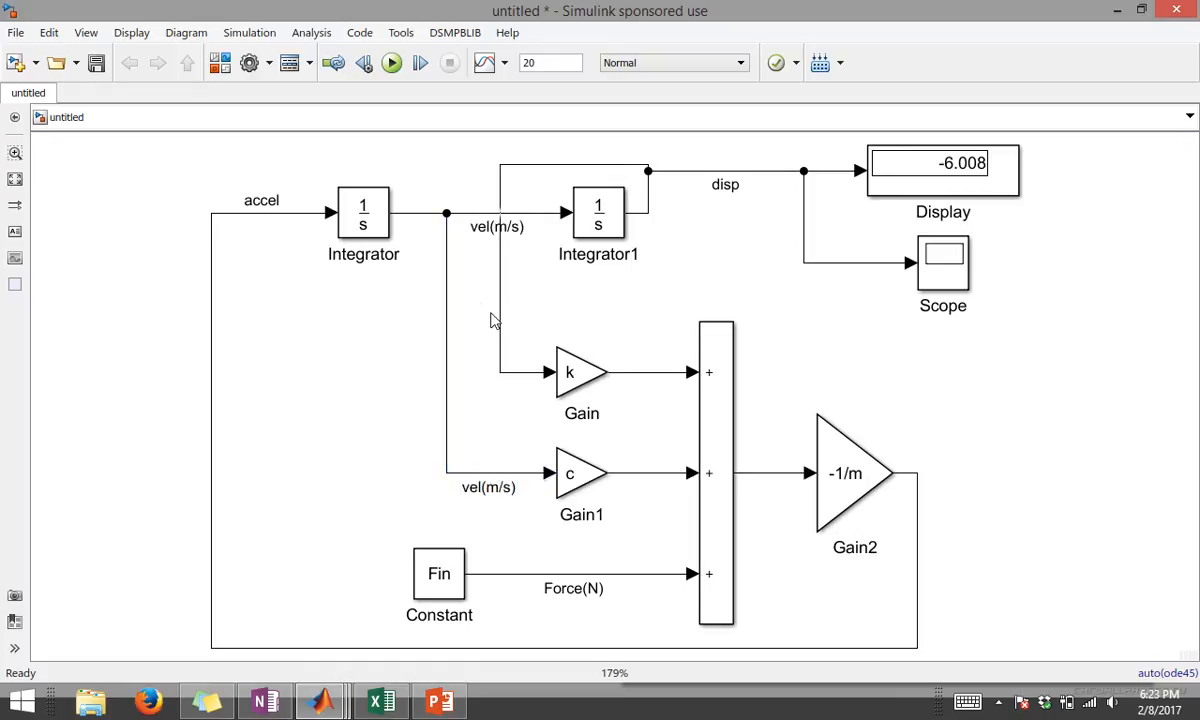
{"action": "double_click", "coordinate": [500, 321]}
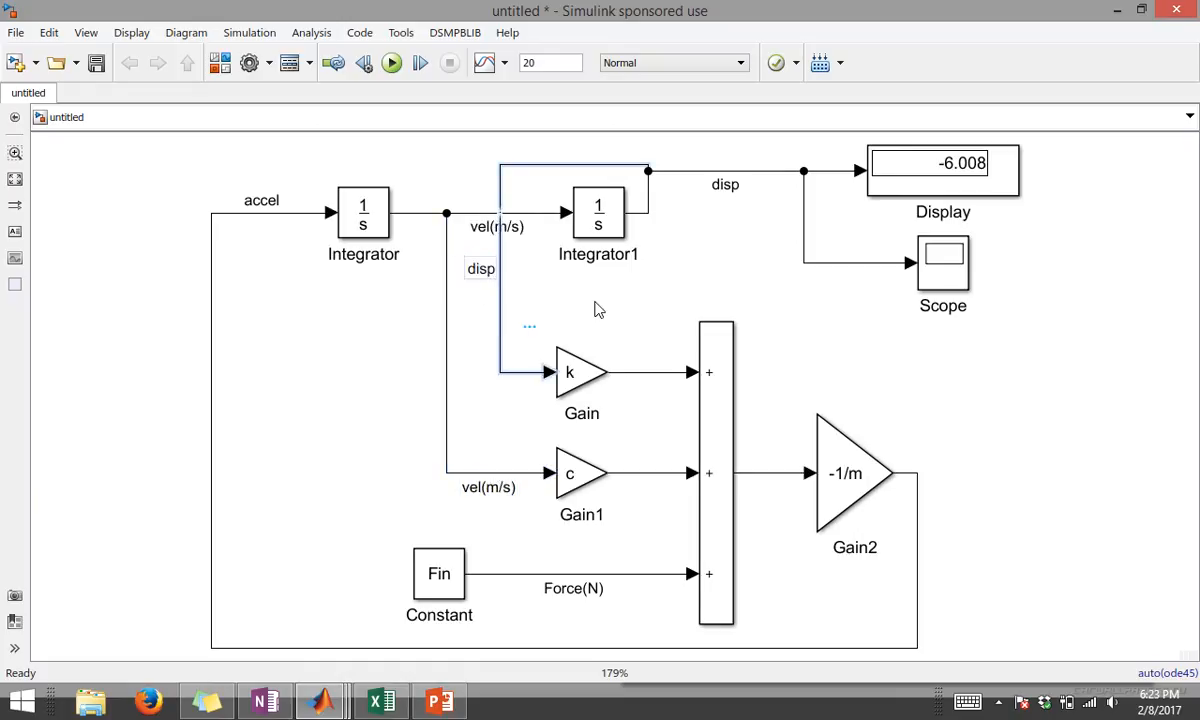
{"action": "type", "text": "(m)"}
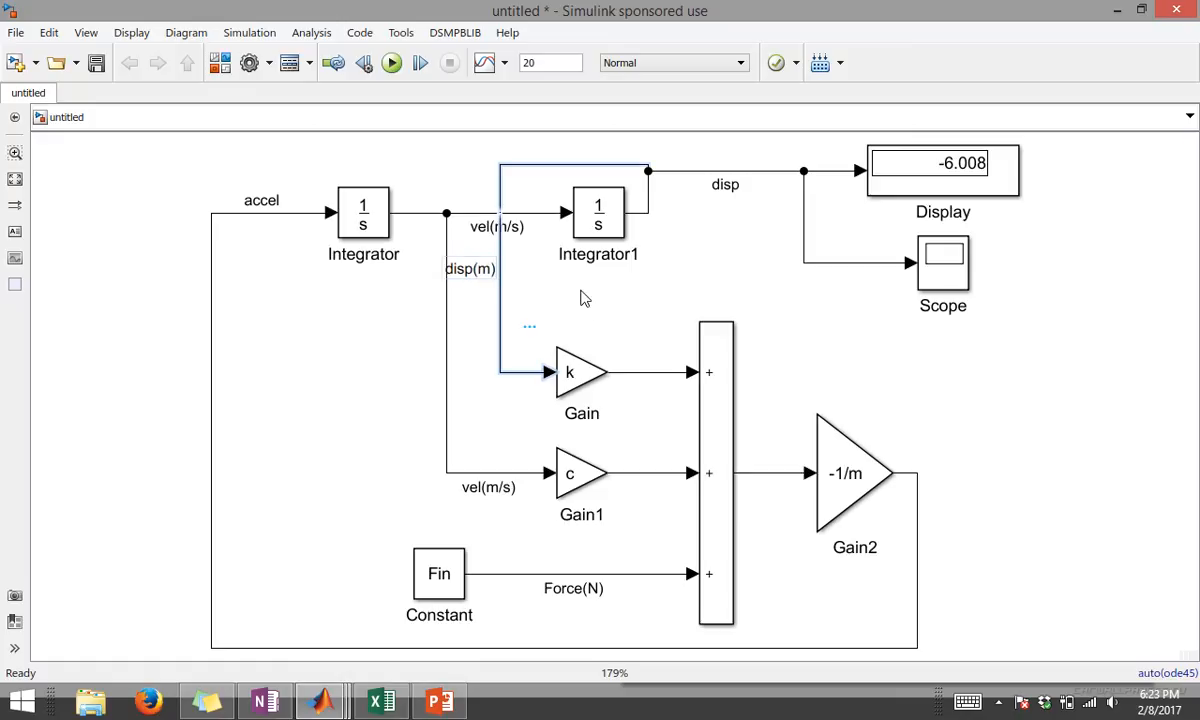
{"action": "left_click", "coordinate": [585, 298]}
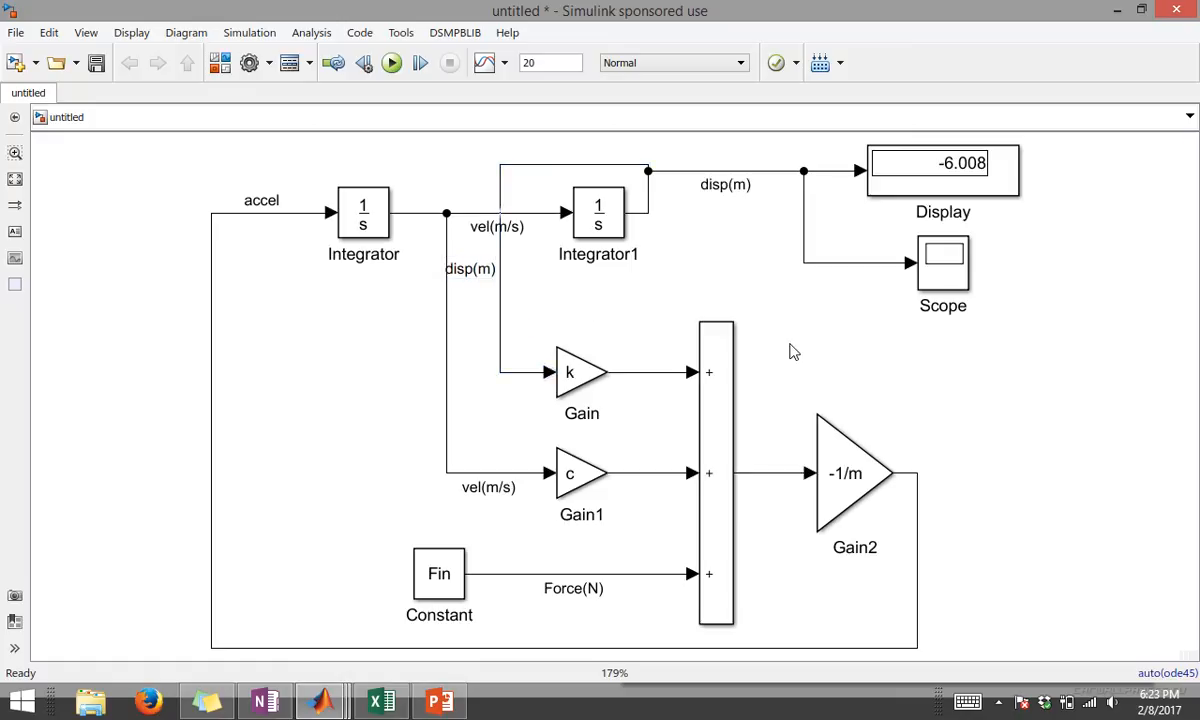
{"action": "left_click", "coordinate": [853, 460]}
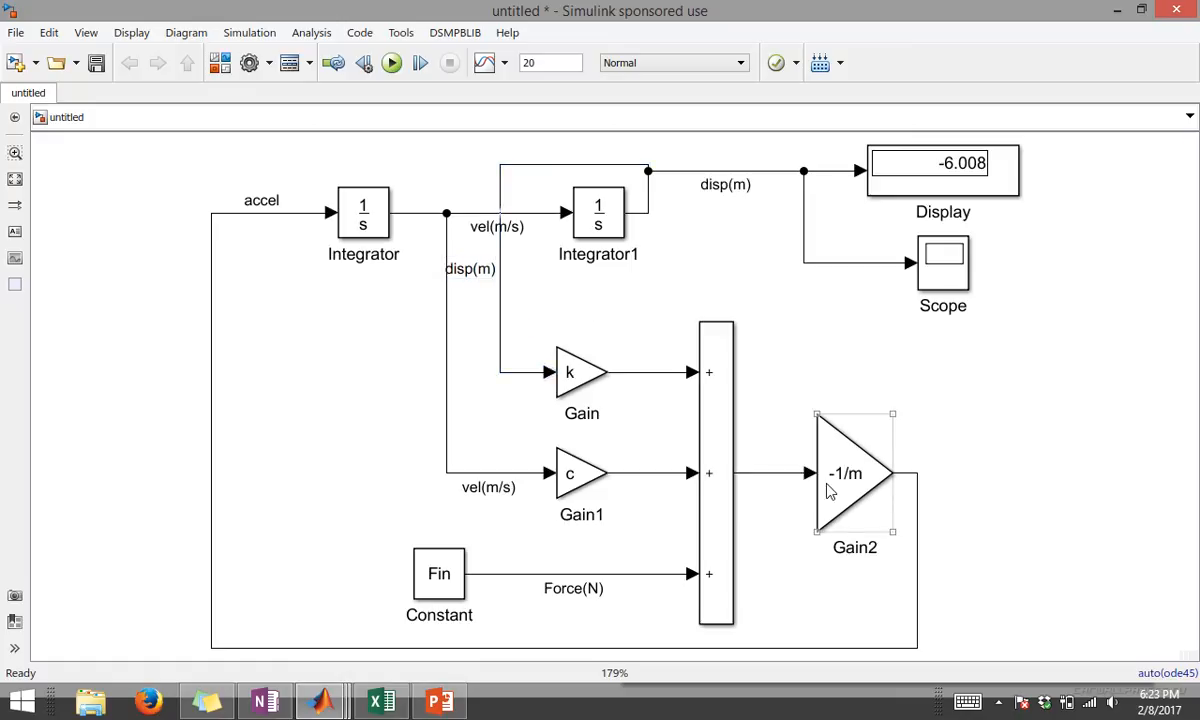
{"action": "left_click", "coordinate": [782, 452]}
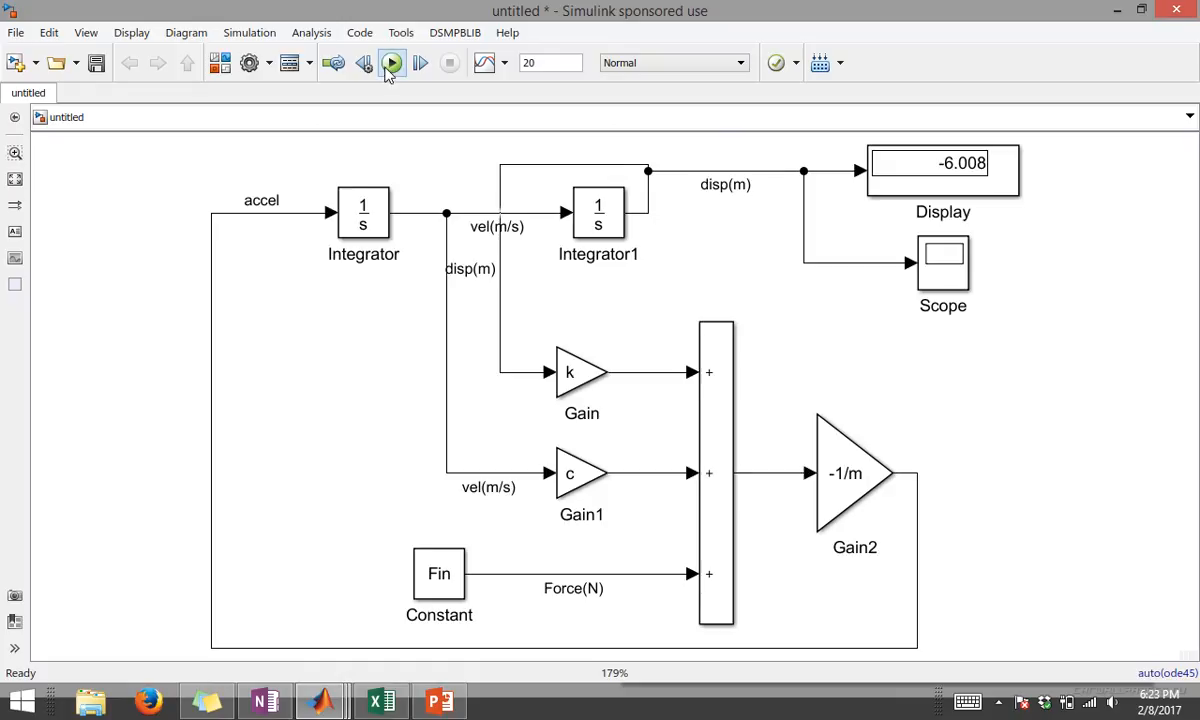
{"action": "left_click", "coordinate": [723, 326]}
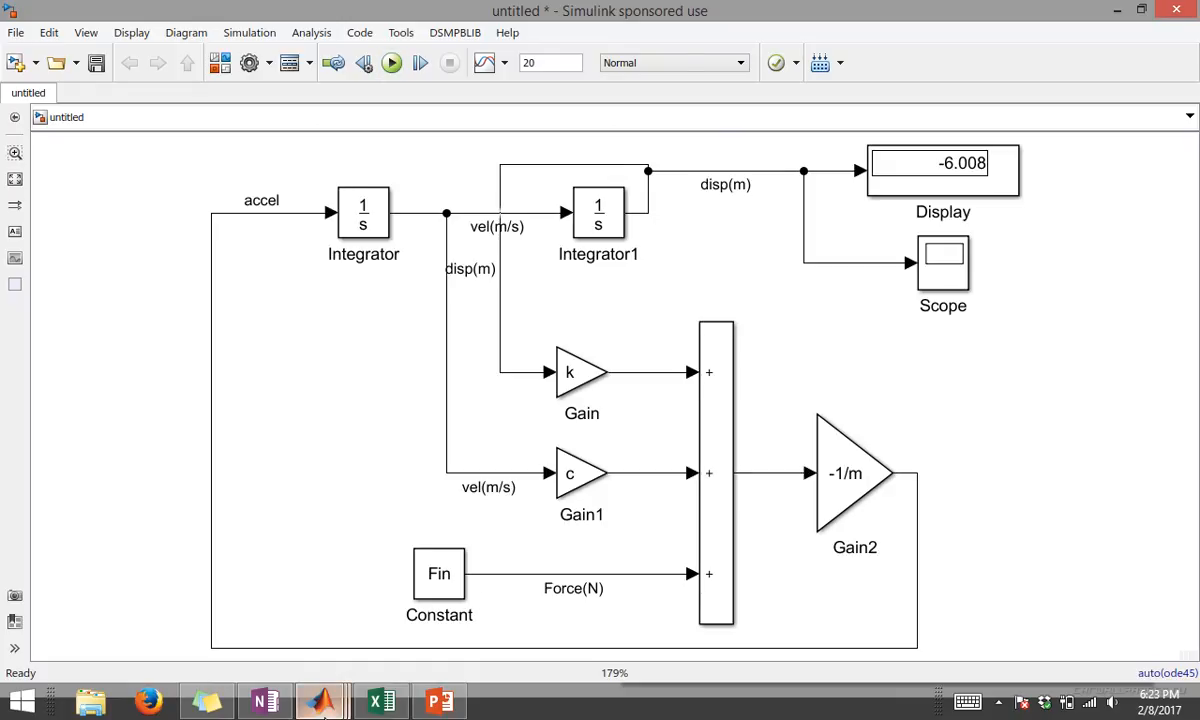
Switch to the MATLAB Command Window and set the damping constant c to 2.
{"action": "left_click", "coordinate": [320, 700]}
{"action": "left_click", "coordinate": [120, 600]}
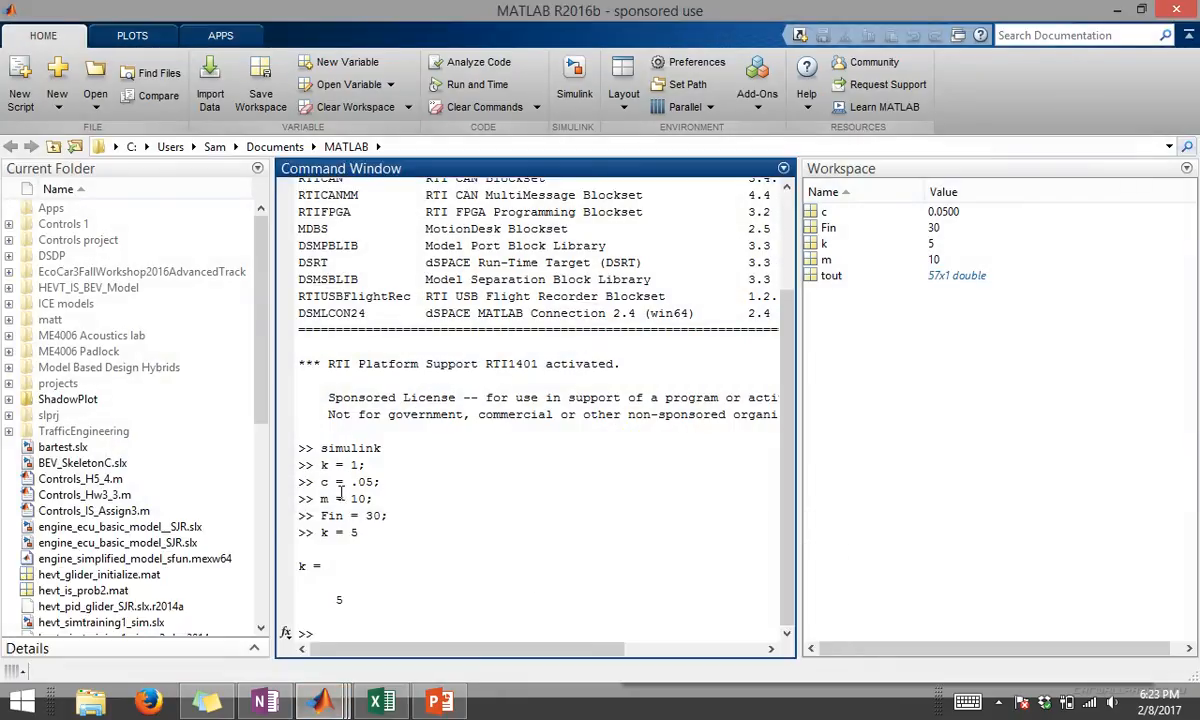
{"action": "type", "text": "c = "}
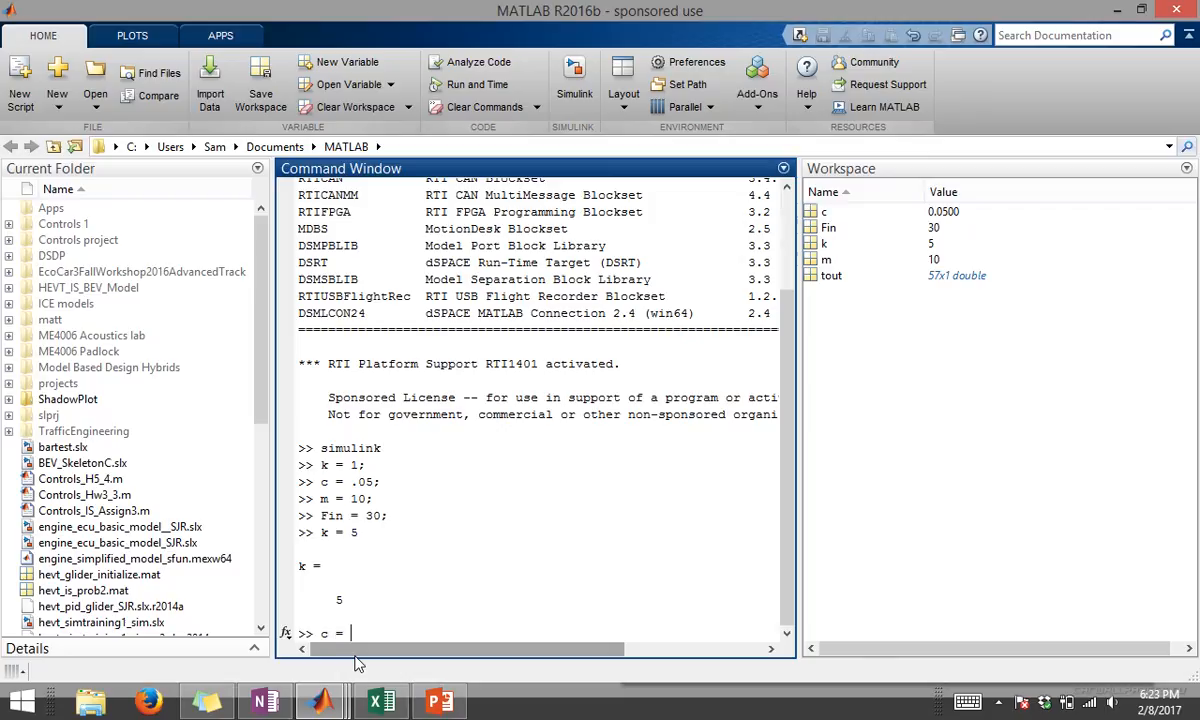
{"action": "type", "text": "2;"}
{"action": "key", "text": "Return"}
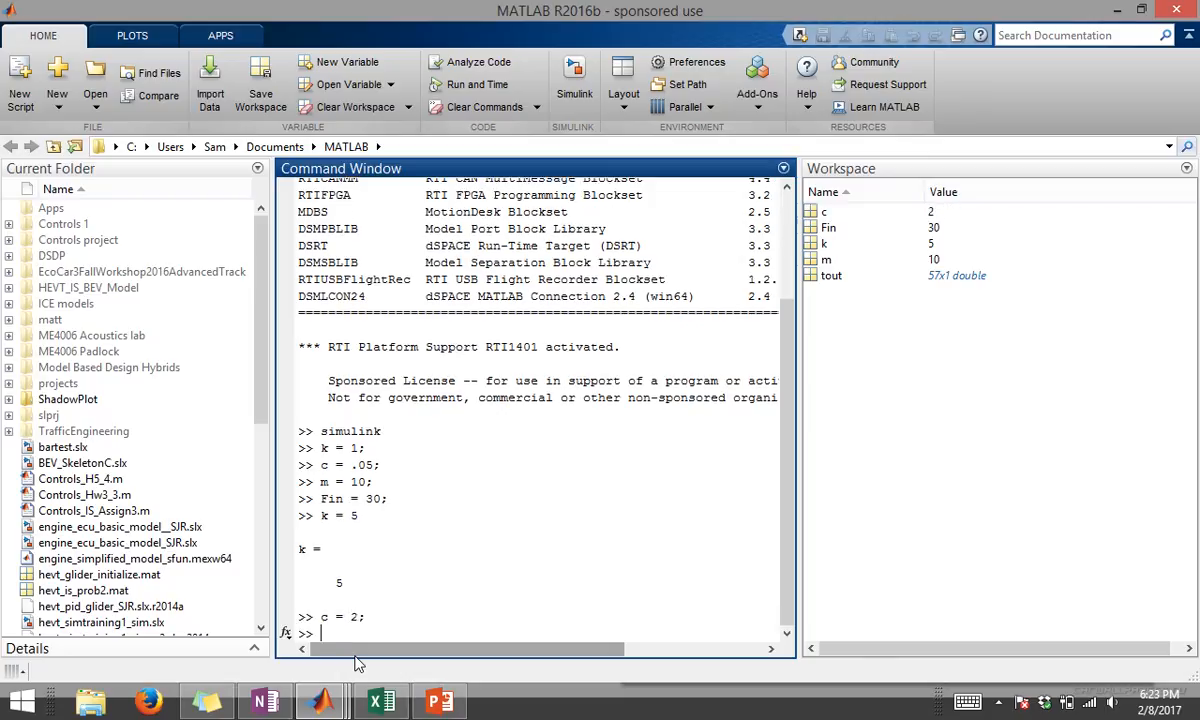
Return to the Simulink model, rerun the simulation and view the displacement curve in an enlarged Scope.
{"action": "key", "text": "alt+Tab"}
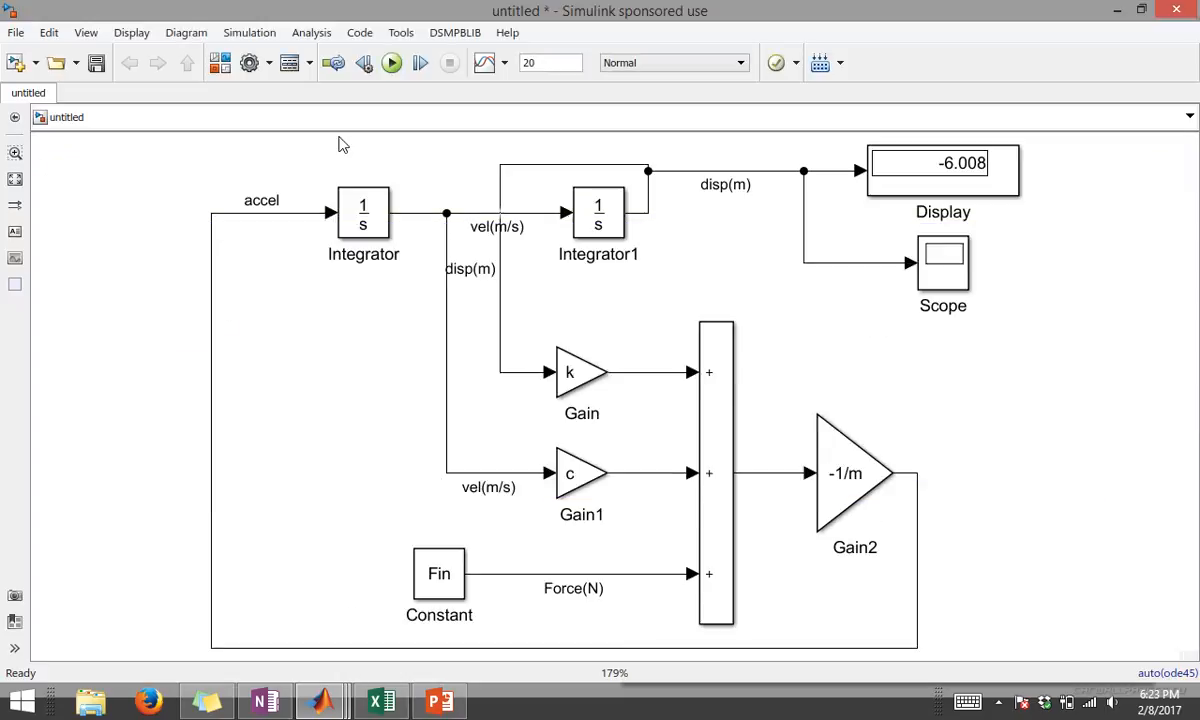
{"action": "left_click", "coordinate": [392, 63]}
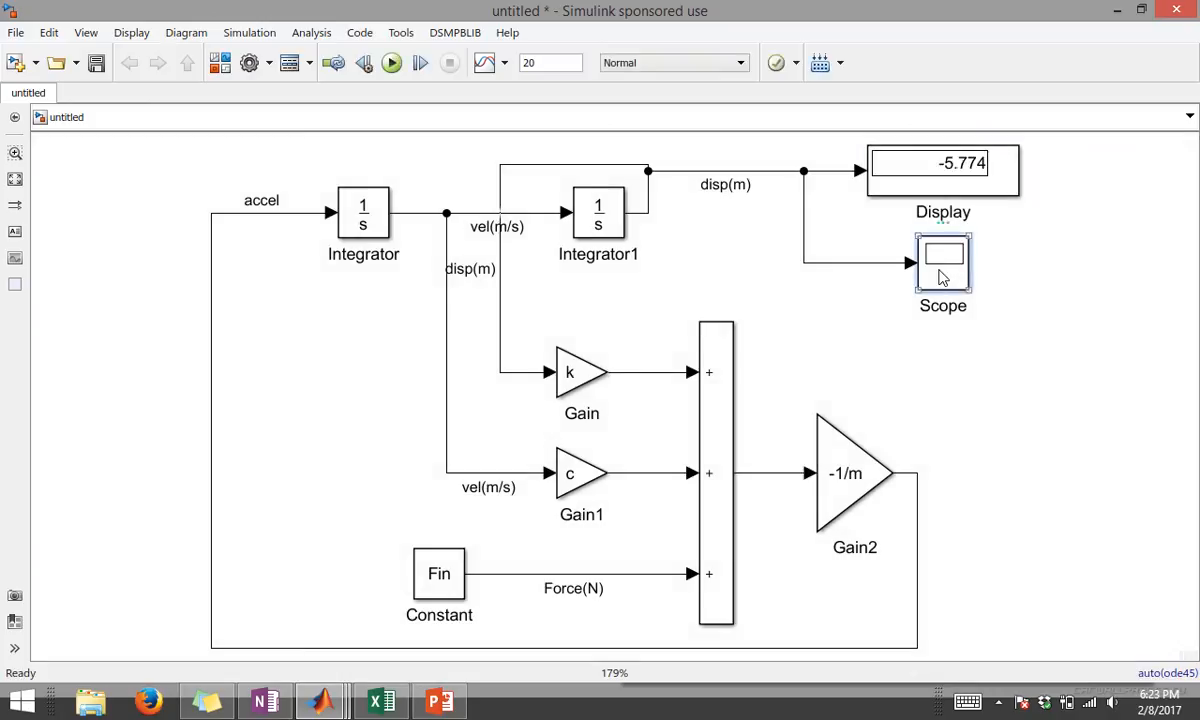
{"action": "double_click", "coordinate": [943, 262]}
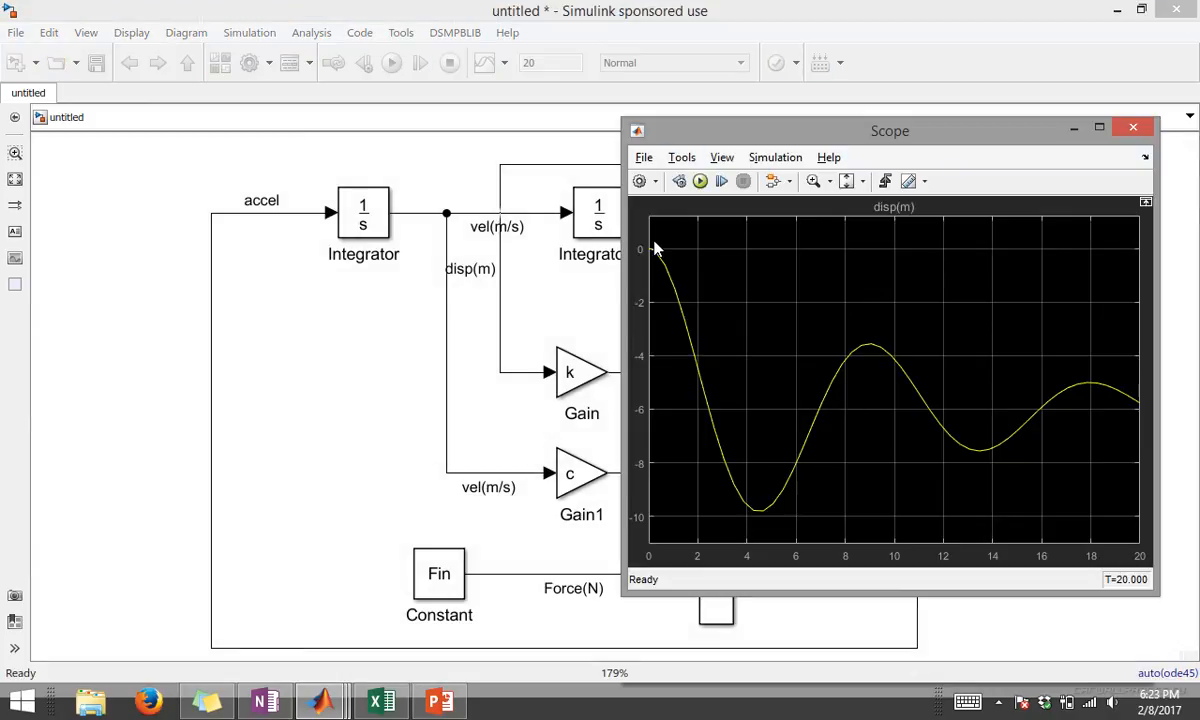
{"action": "left_click_drag", "start_coordinate": [850, 130], "coordinate": [830, 3]}
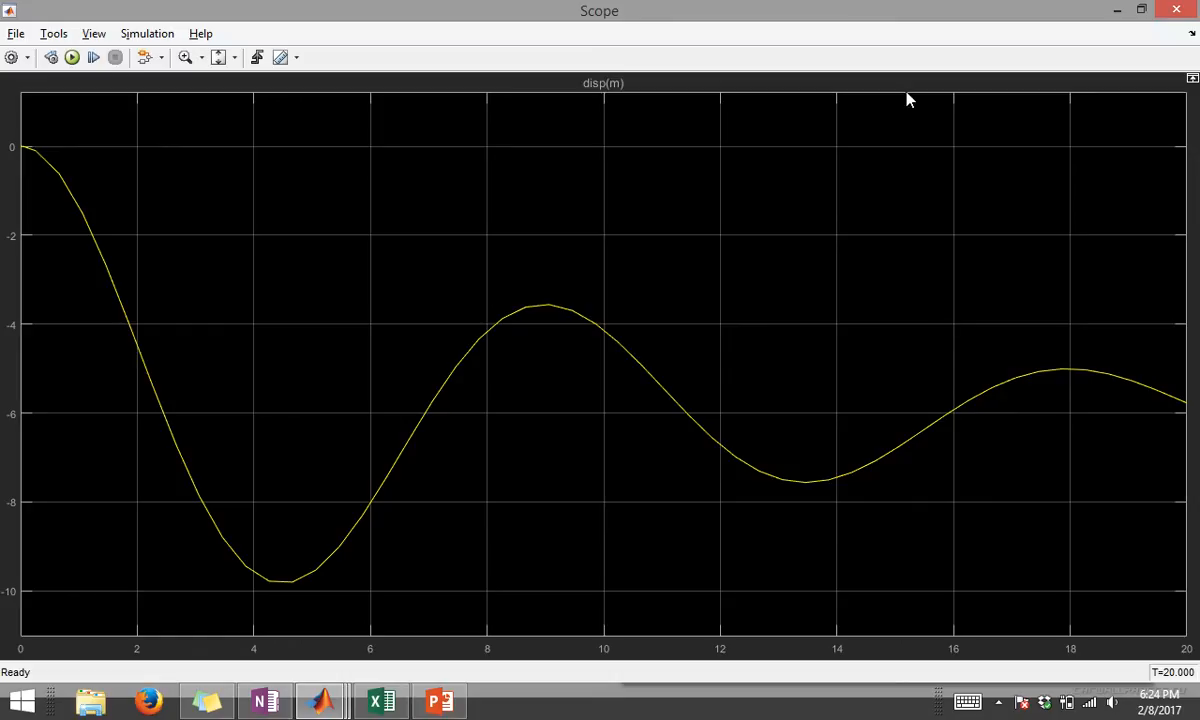
{"action": "double_click", "coordinate": [812, 10]}
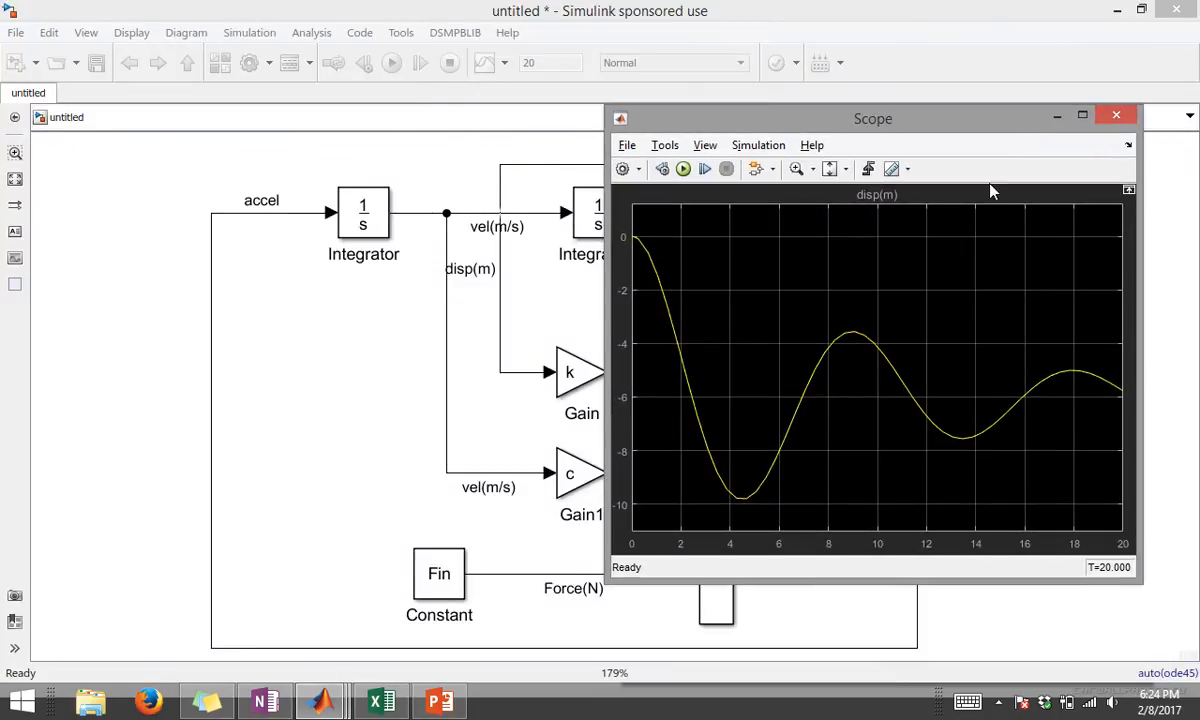
Move the Scope aside, check the handwritten equation of motion in OneNote and return to the Simulink model.
{"action": "left_click_drag", "start_coordinate": [963, 120], "coordinate": [996, 453]}
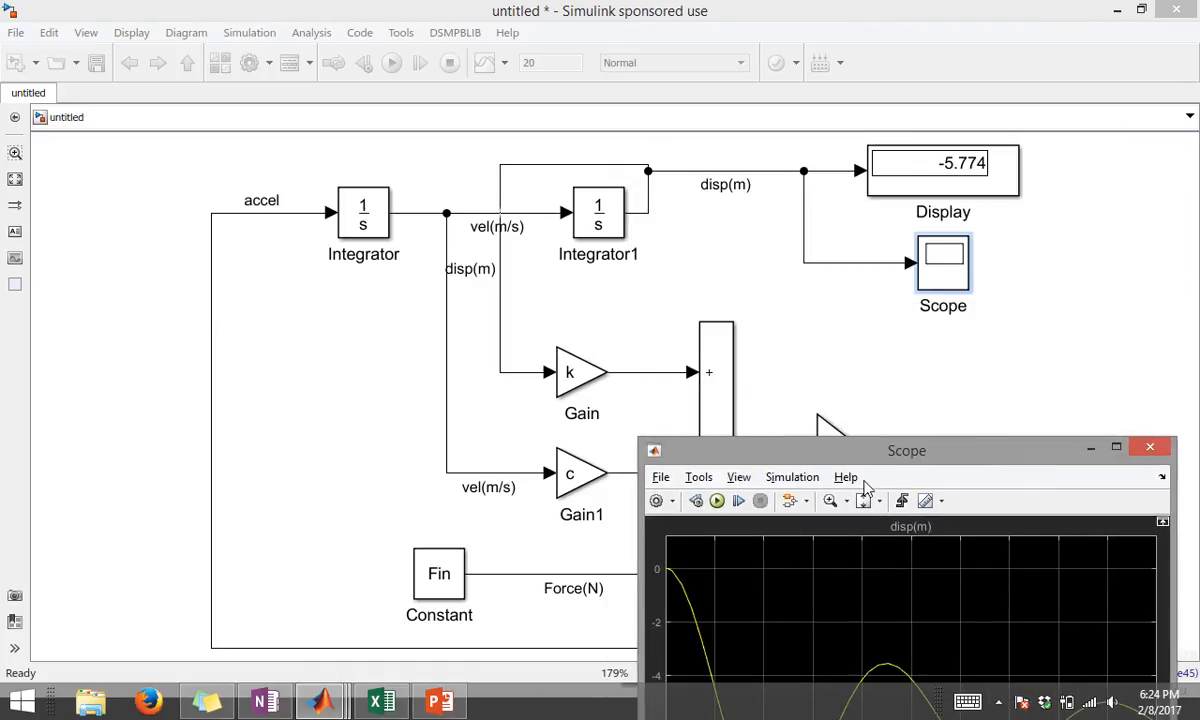
{"action": "left_click", "coordinate": [263, 703]}
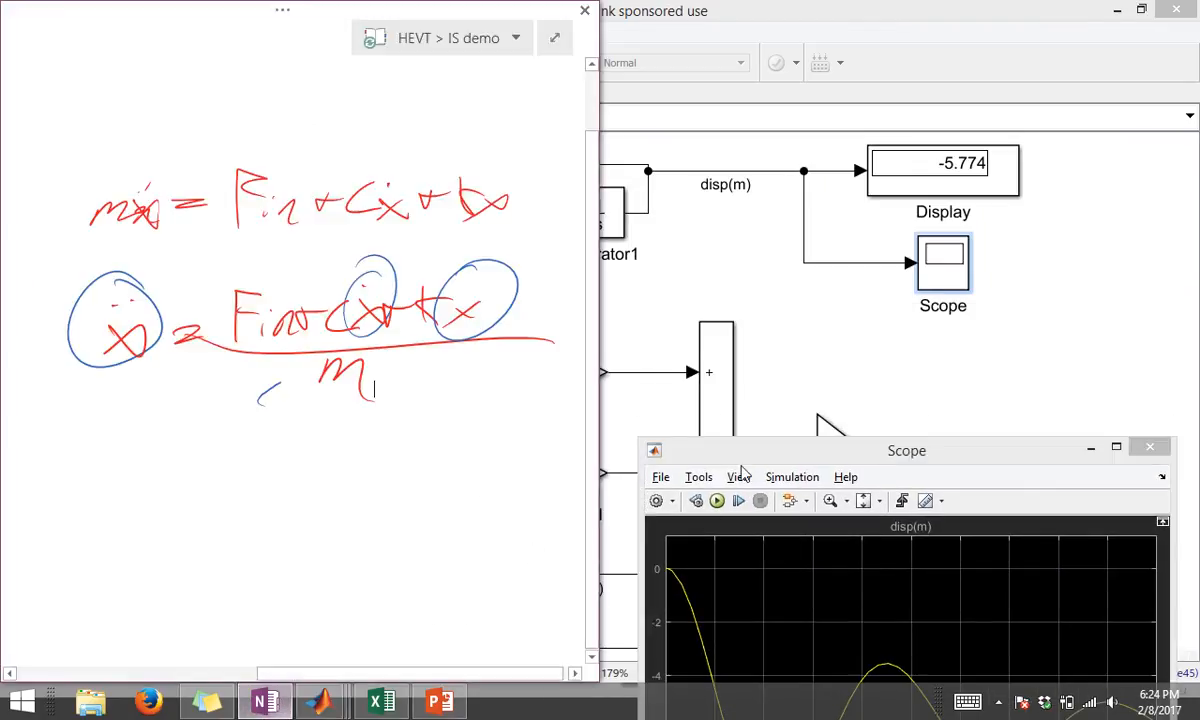
{"action": "left_click", "coordinate": [770, 381]}
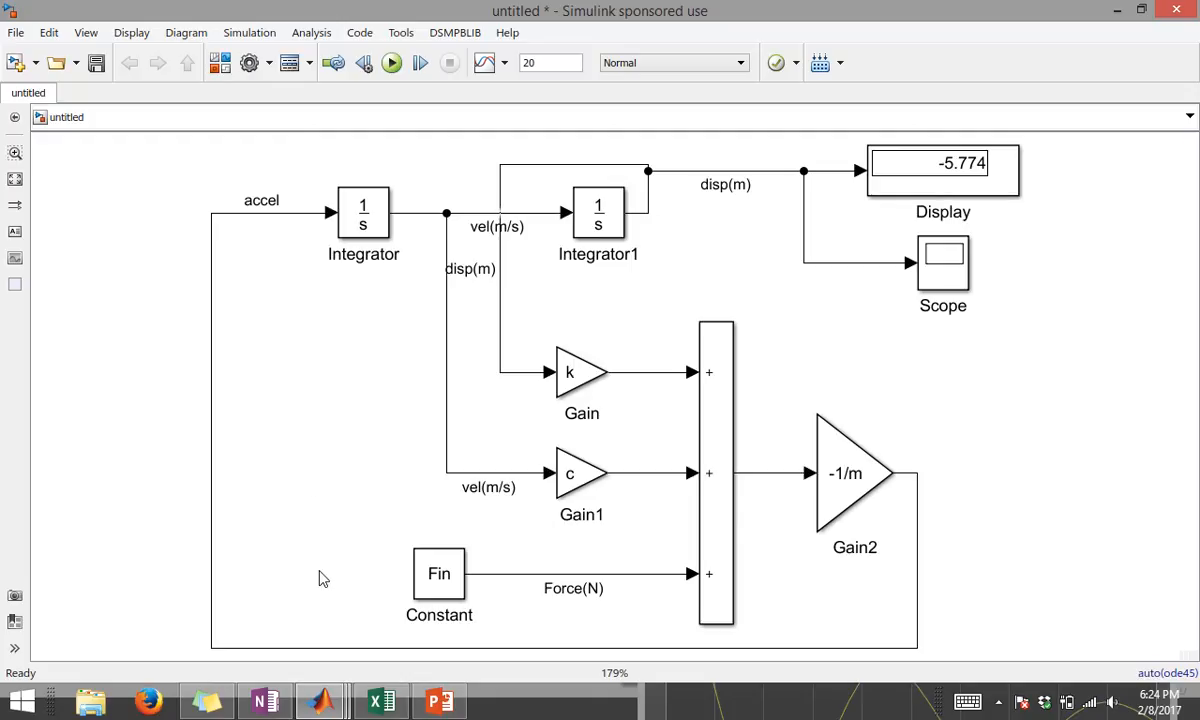
{"action": "mouse_move", "coordinate": [446, 5]}
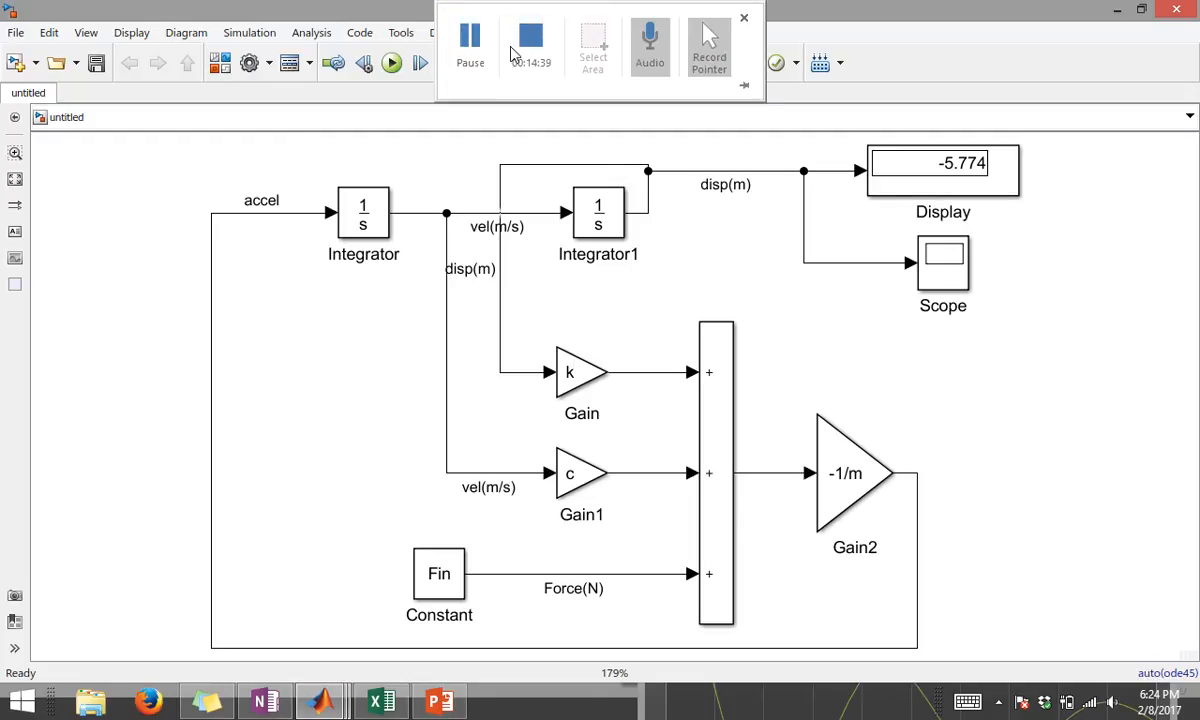